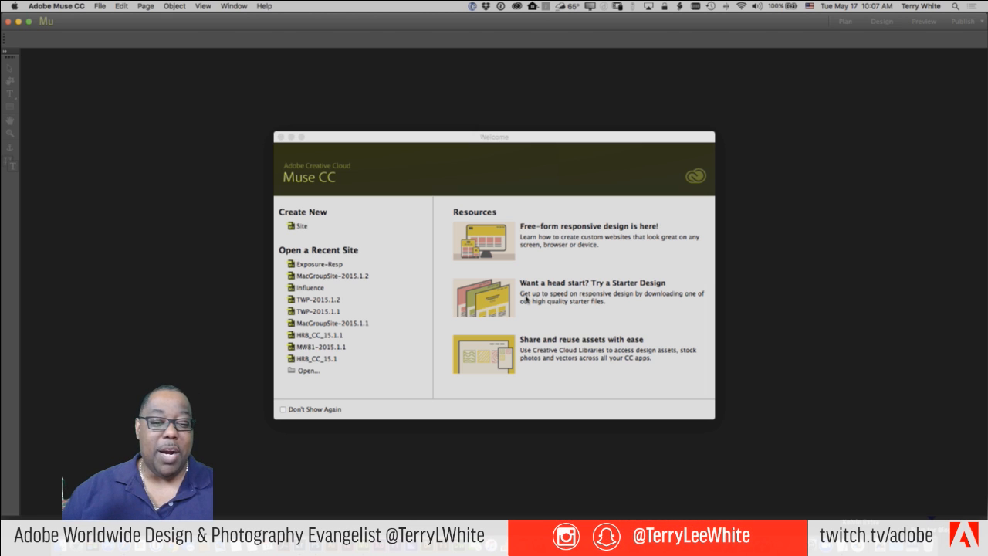
- From the Muse Welcome screen, open the online Starter Designs page in Chrome
left_click(498, 304)
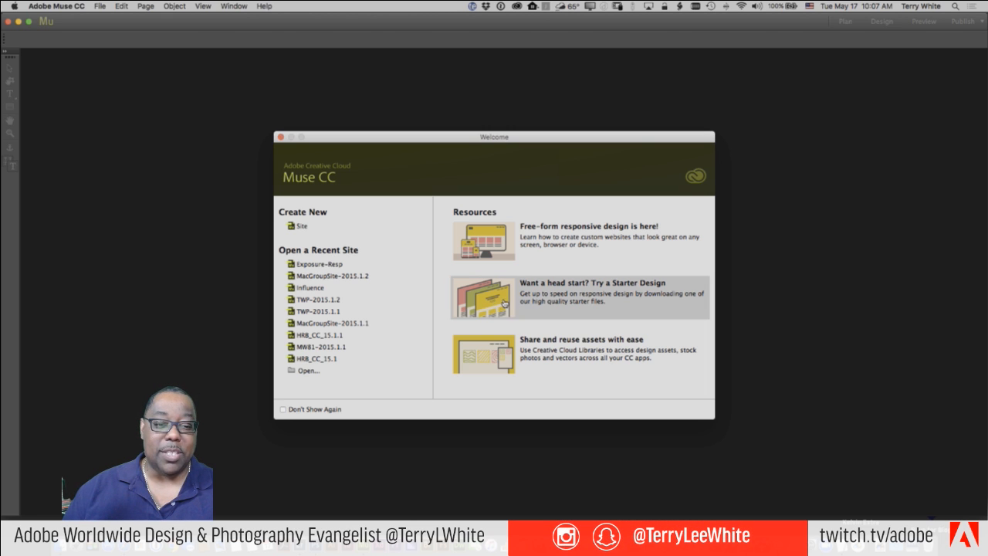
left_click(504, 303)
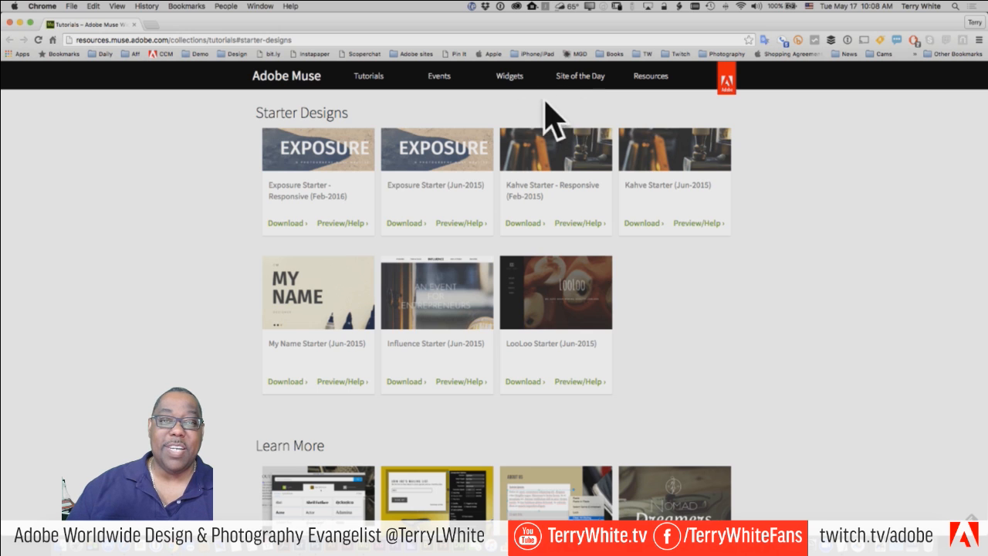
- Open the Site of the Day gallery and scroll through its featured site thumbnails
left_click(581, 82)
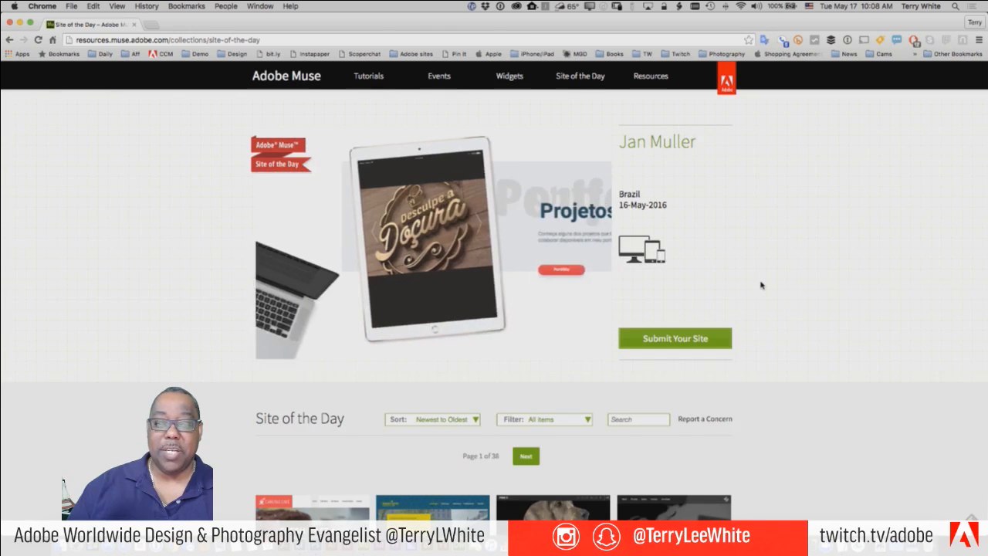
scroll(760, 286, "down", 5)
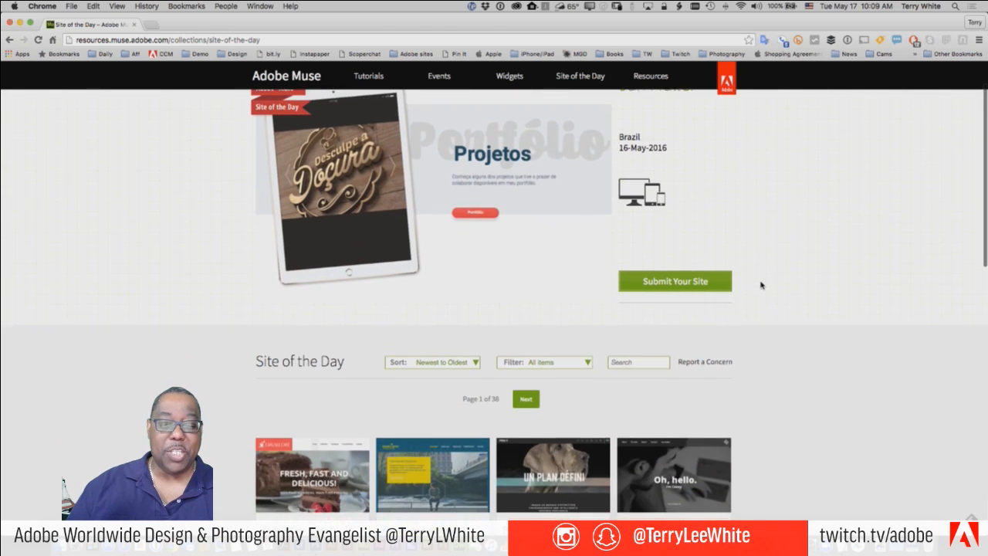
scroll(761, 286, "down", 4)
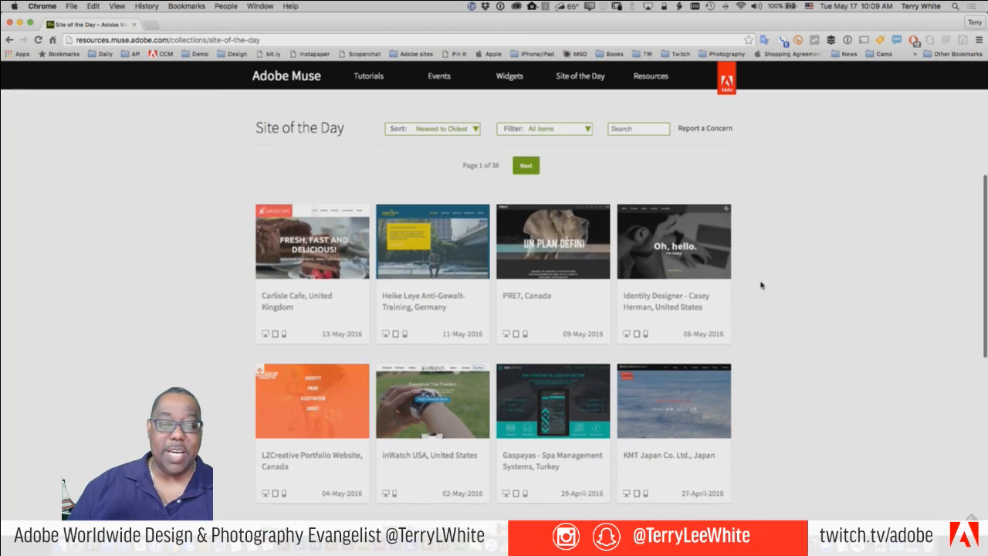
scroll(760, 286, "down", 2)
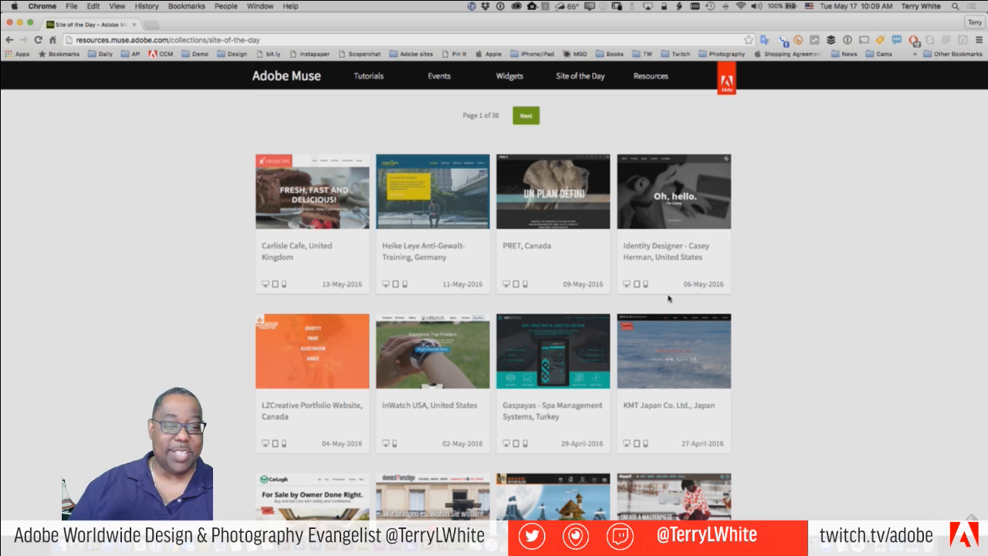
scroll(747, 327, "down", 3)
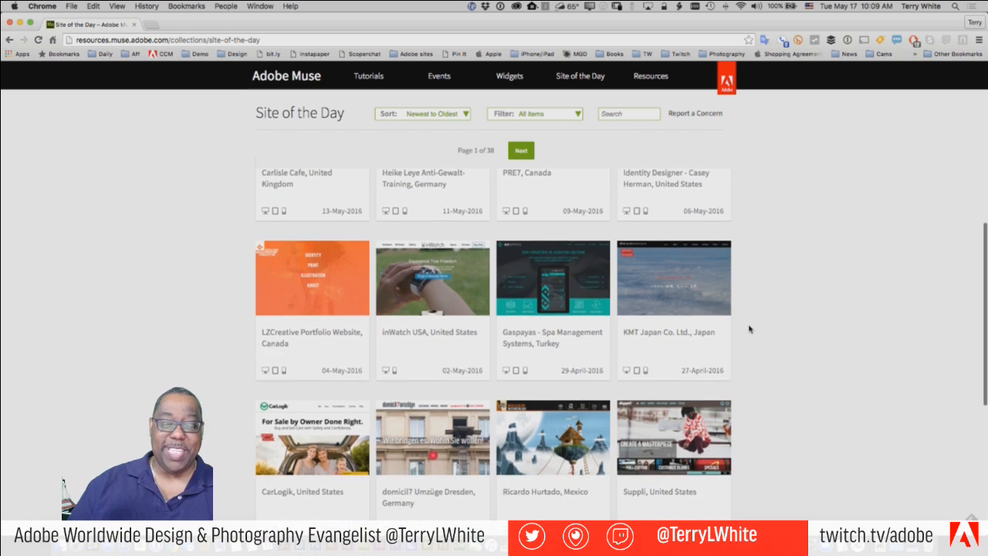
scroll(747, 329, "down", 2)
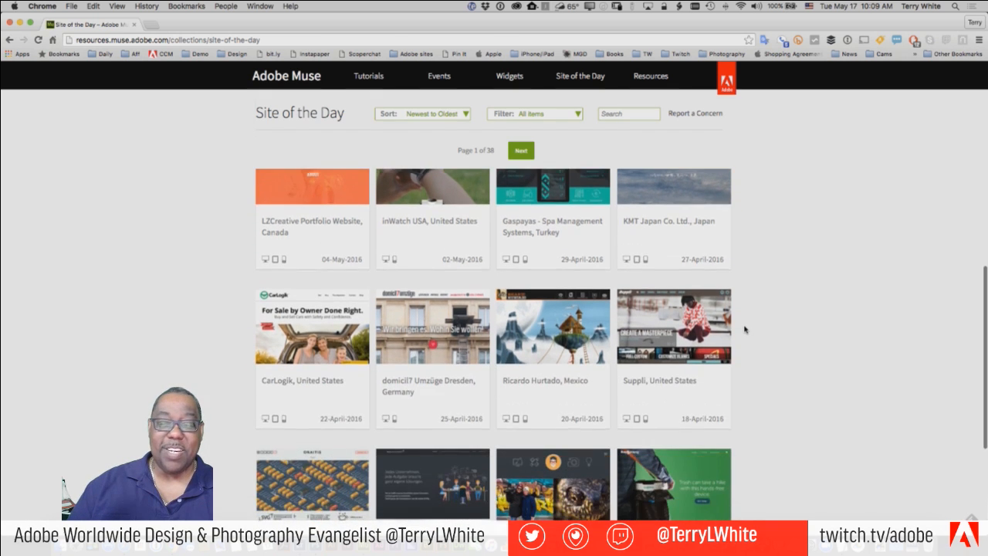
scroll(744, 330, "down", 2)
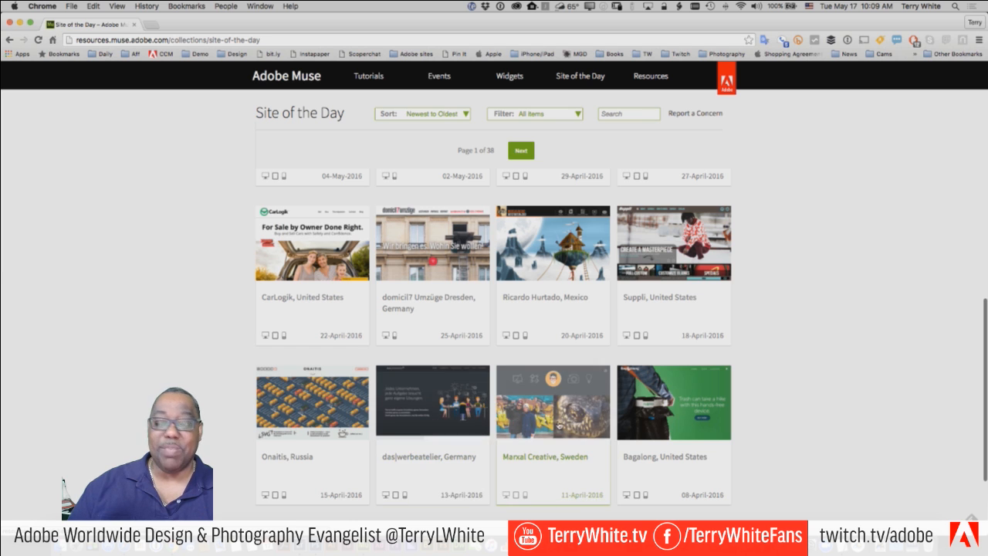
scroll(755, 421, "down", 4)
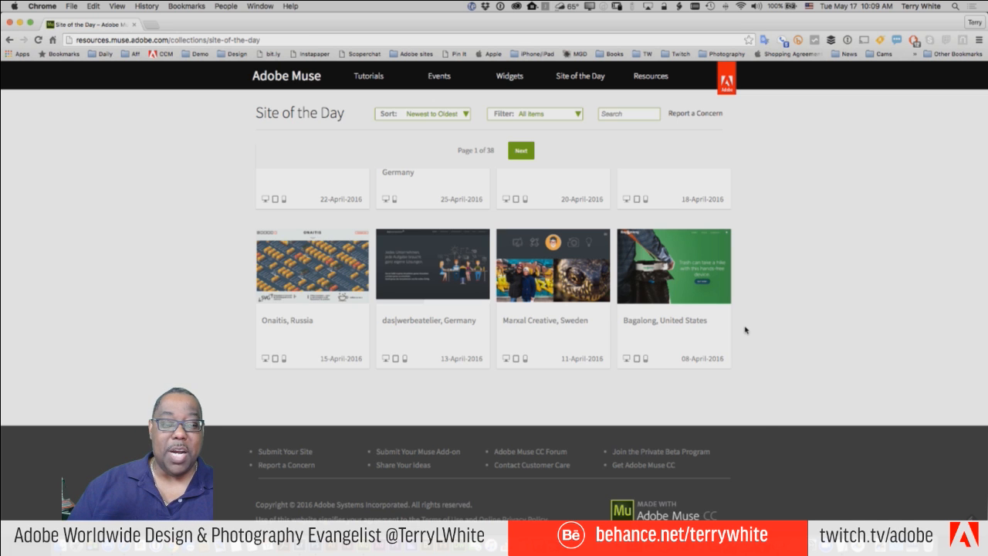
scroll(746, 330, "up", 2)
scroll(746, 329, "up", 2)
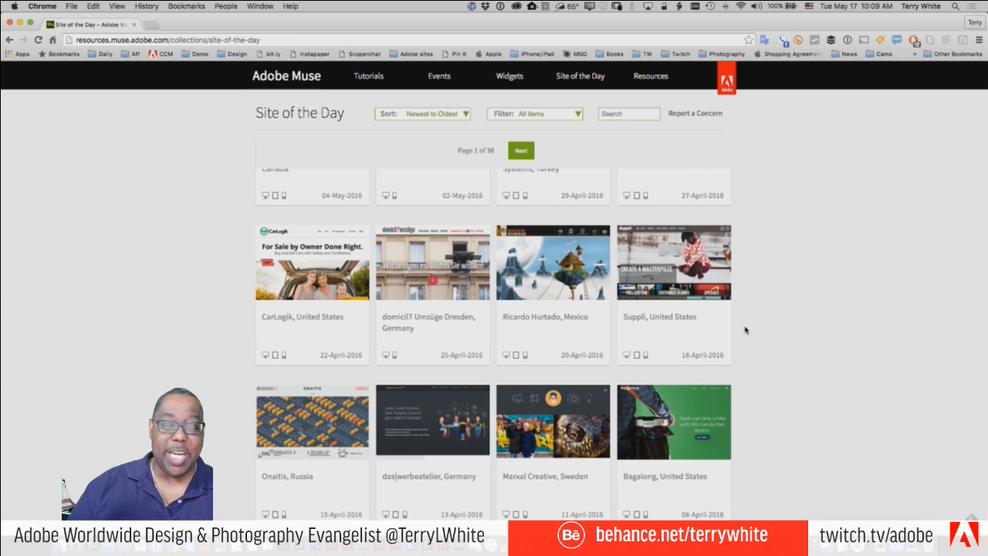
scroll(746, 330, "up", 5)
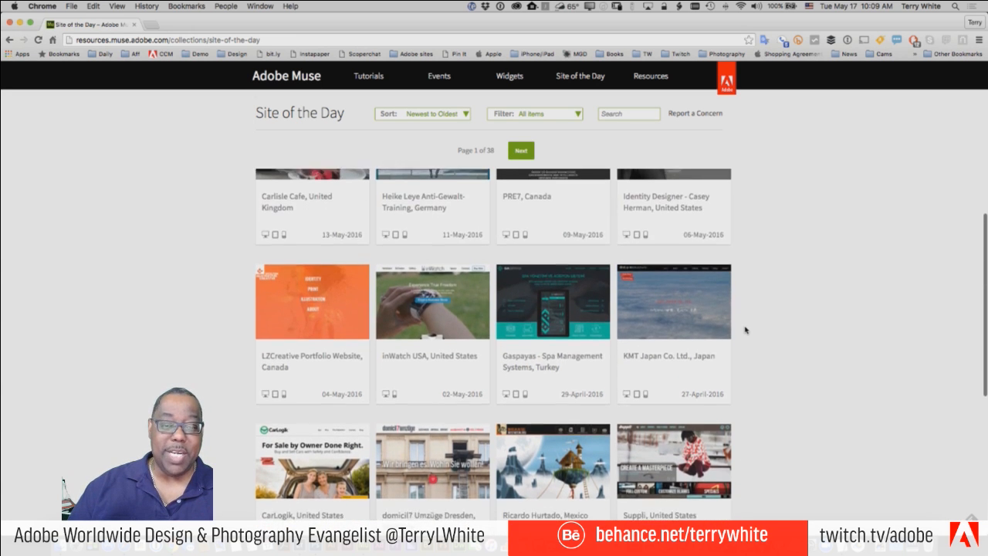
scroll(746, 330, "up", 1)
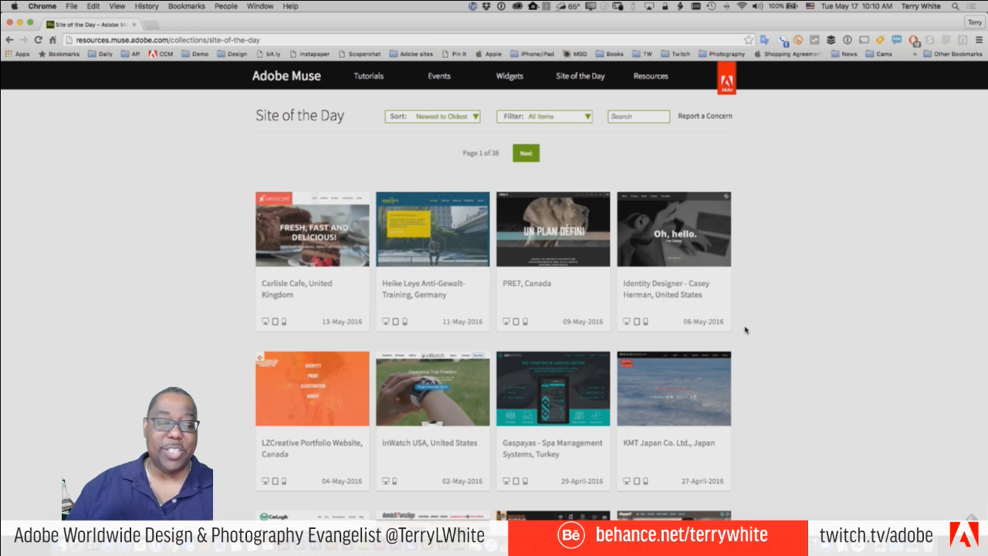
- Open the Identity Designer showcase entry and launch its live site in a new tab
left_click(671, 229)
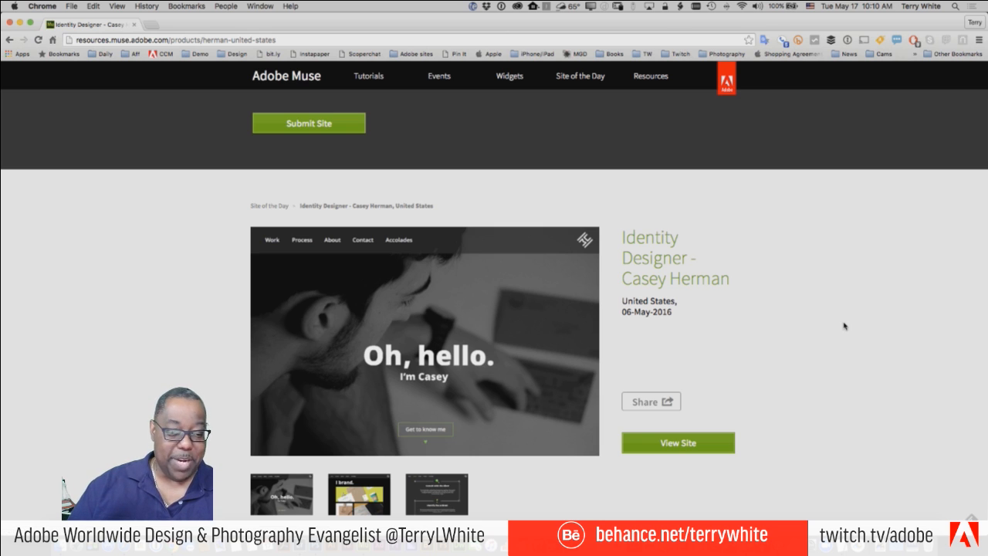
scroll(775, 347, "down", 1)
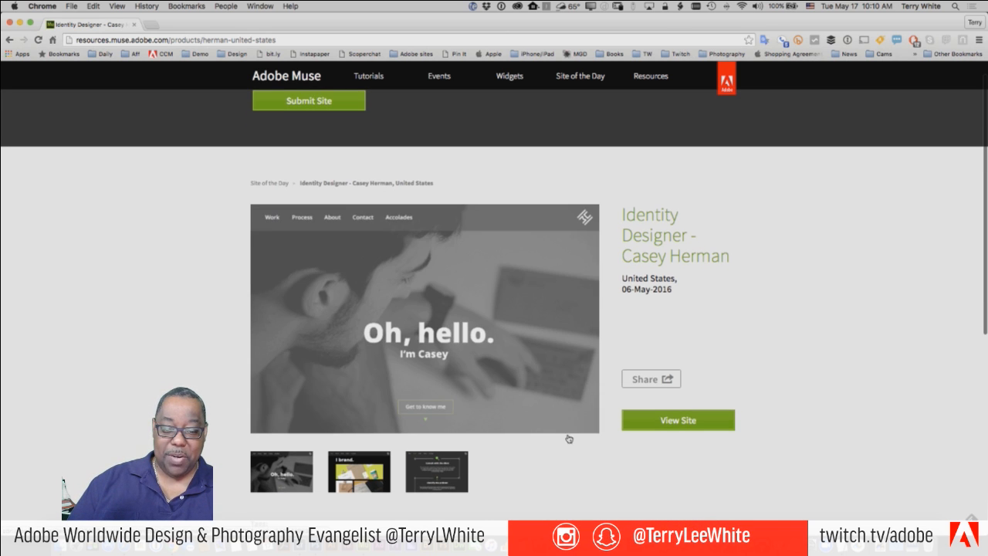
left_click(690, 421)
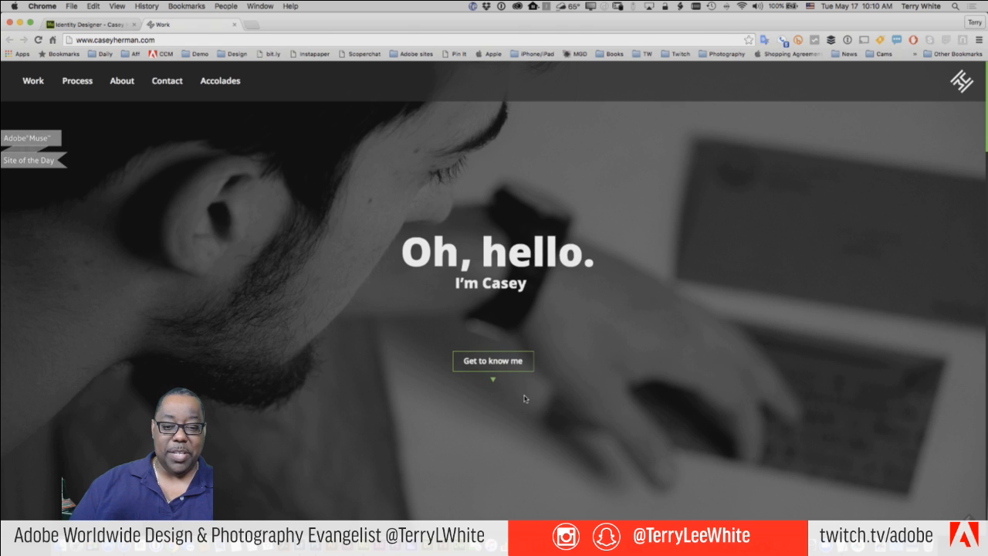
- Scroll through the portfolio's Work and Process pages
scroll(525, 399, "down", 5)
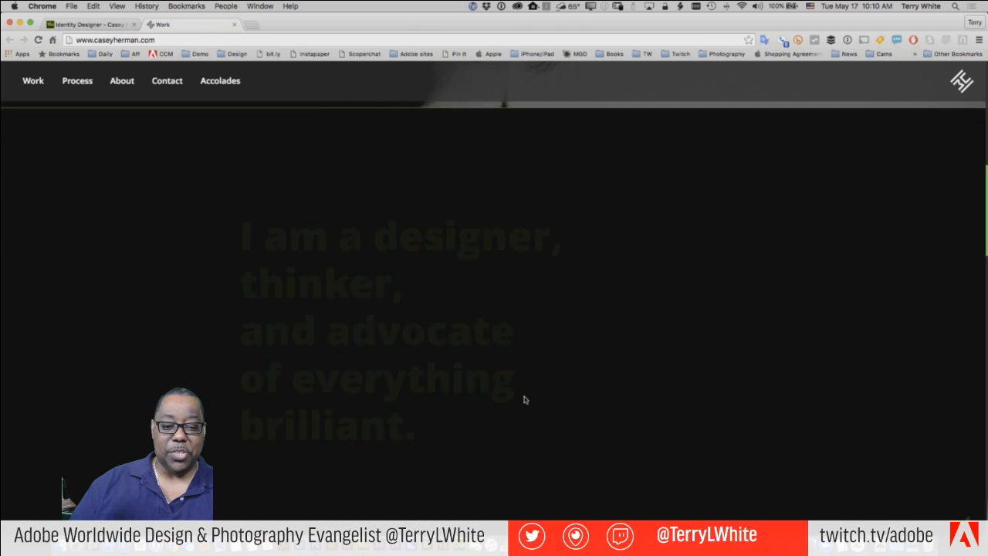
scroll(524, 399, "down", 10)
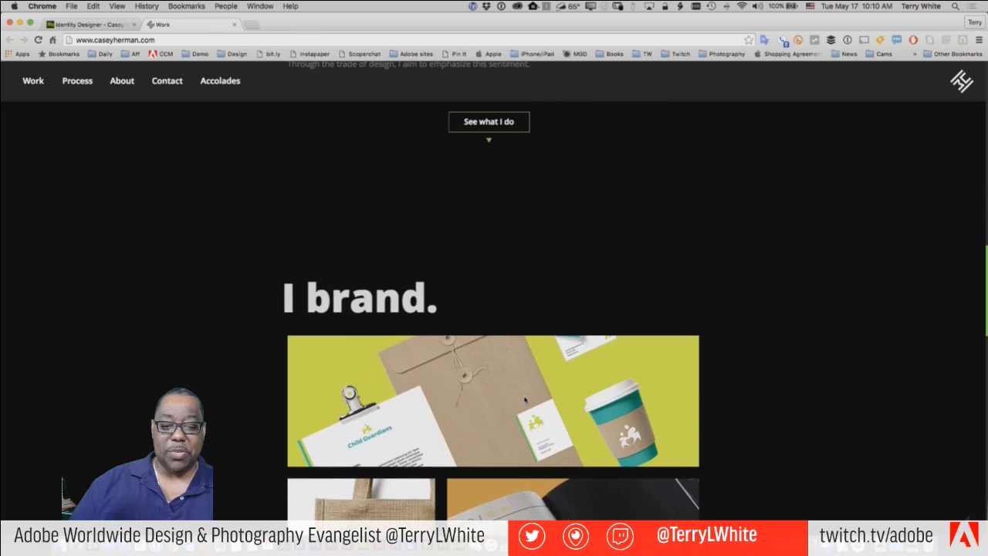
scroll(524, 399, "down", 10)
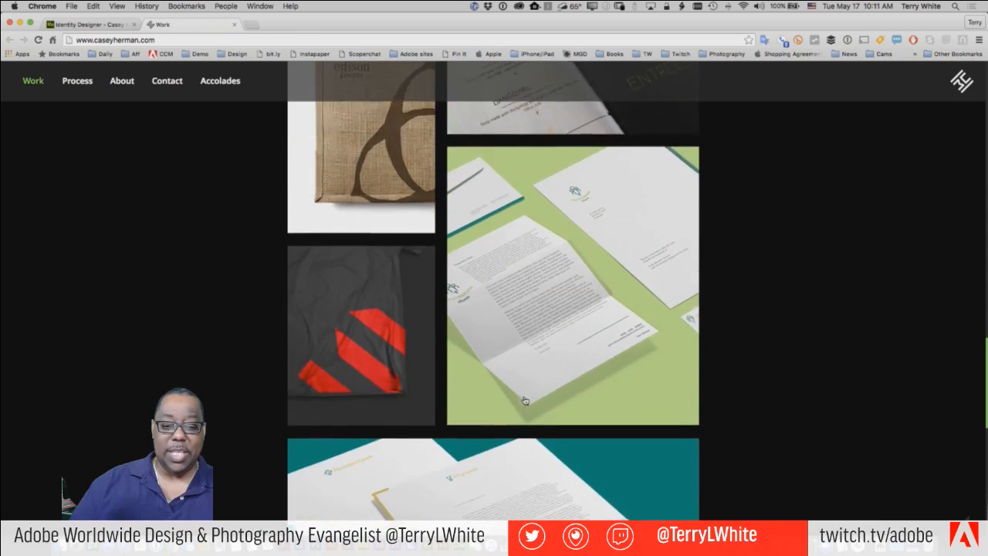
scroll(524, 400, "down", 10)
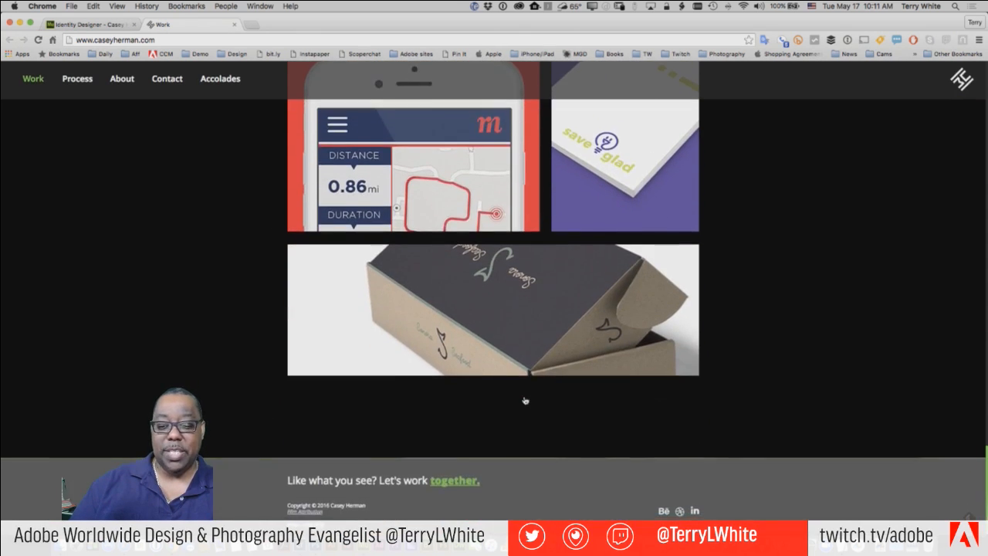
scroll(529, 401, "up", 20)
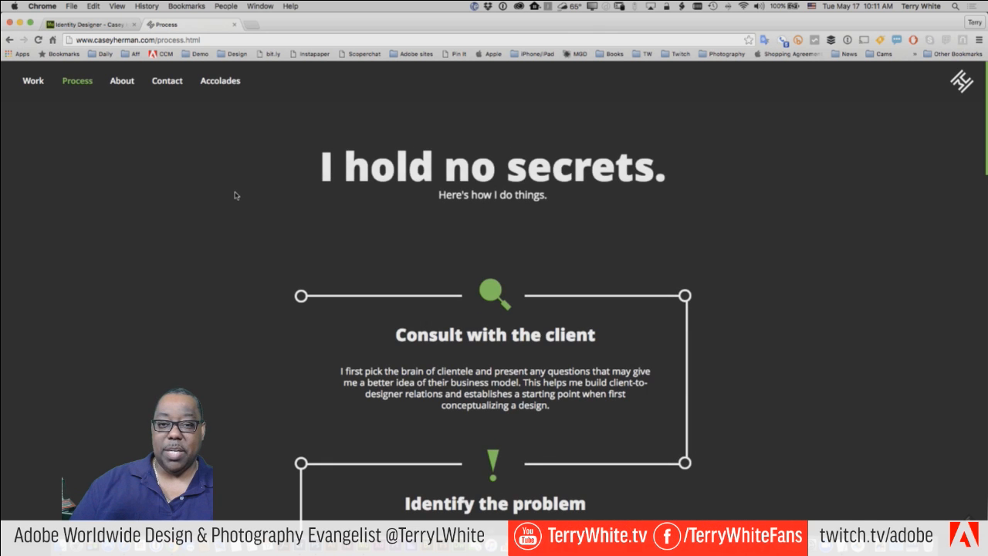
scroll(231, 198, "down", 10)
scroll(236, 195, "down", 8)
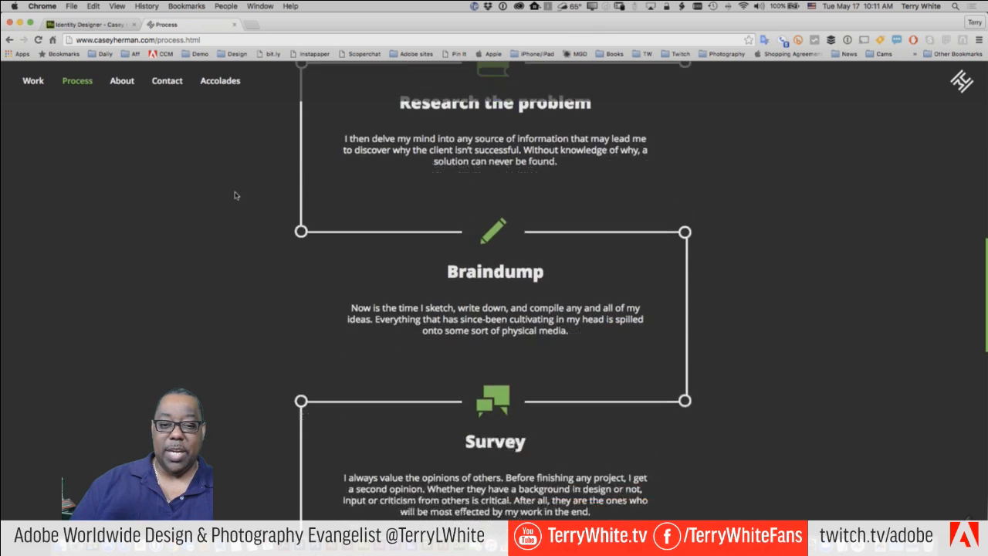
- Go to the portfolio's About page and scroll through it
left_click(116, 83)
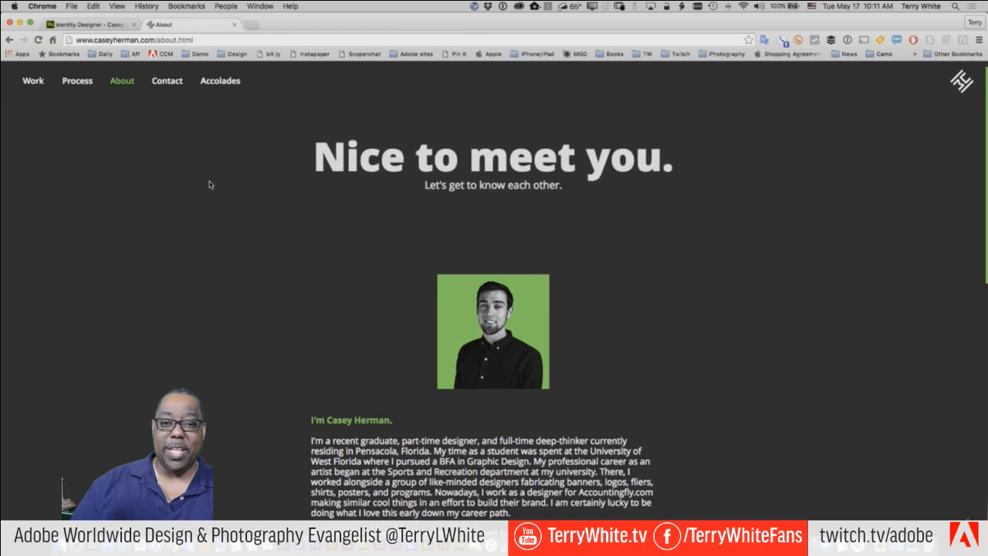
scroll(208, 184, "down", 5)
scroll(209, 184, "down", 5)
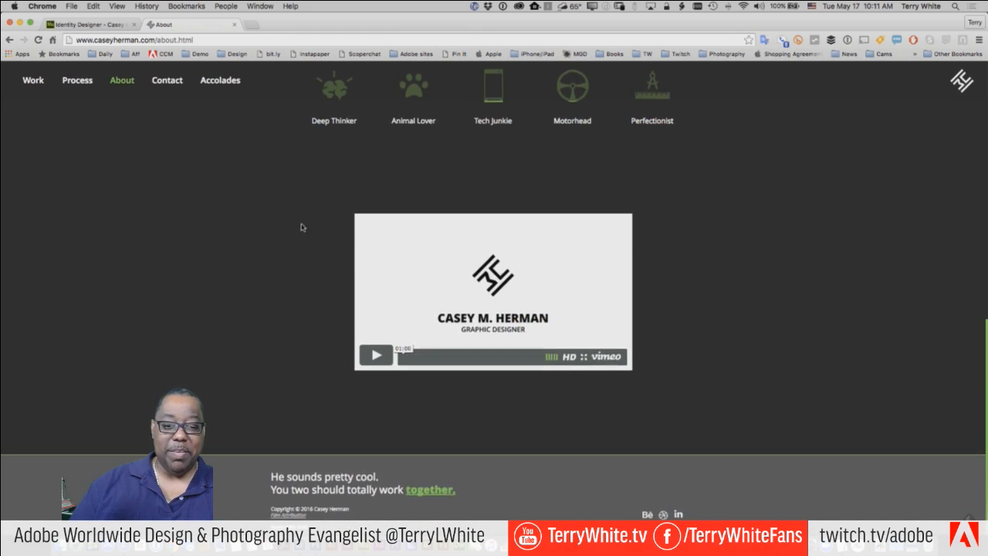
scroll(229, 251, "up", 10)
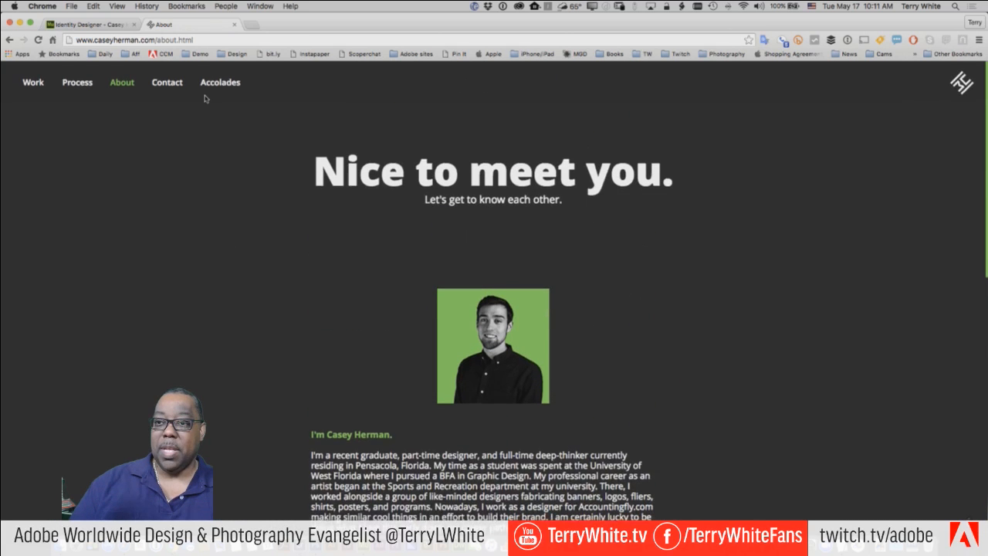
- Open the Contact page and try its Name, Email and message fields
left_click(167, 81)
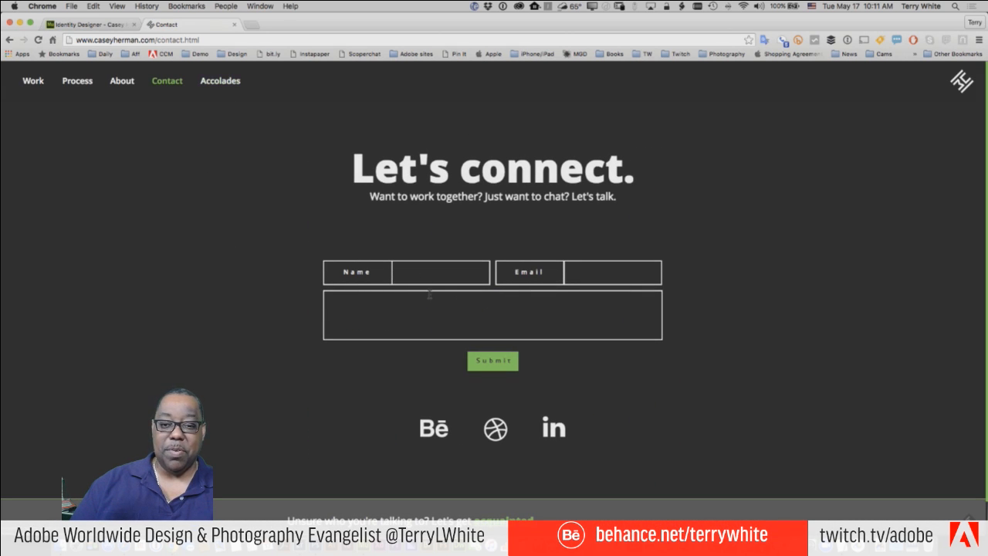
left_click(407, 272)
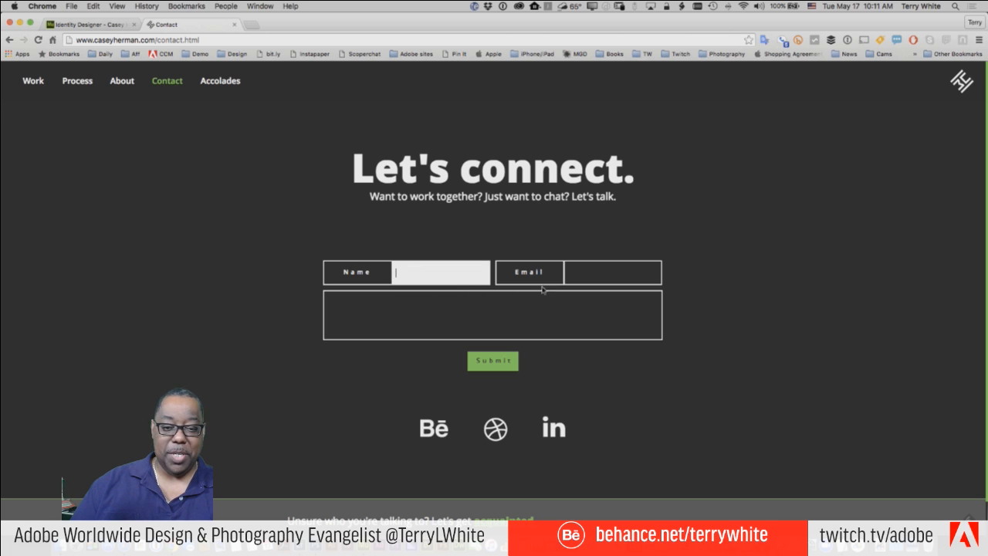
left_click(580, 274)
left_click(552, 328)
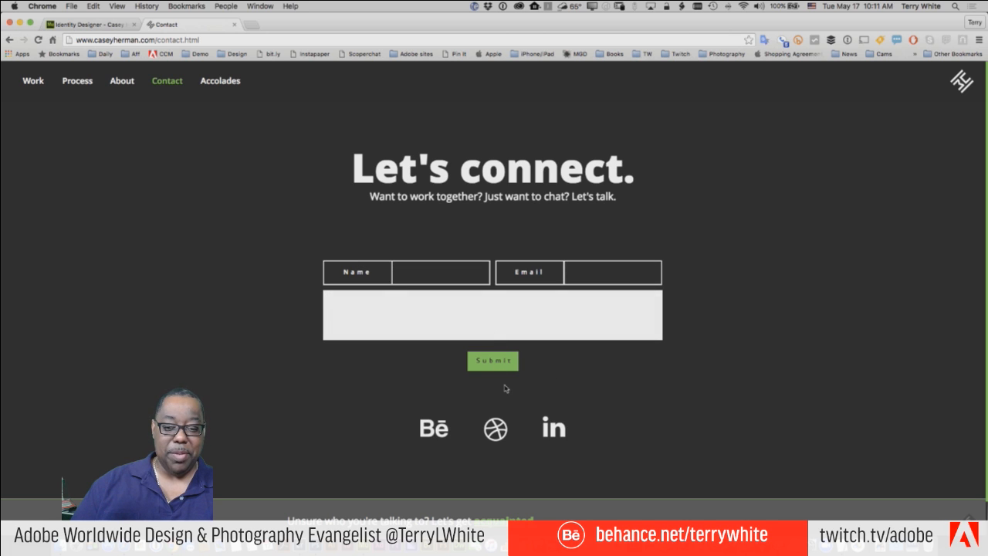
- Scroll the Accolades page, then go back twice to Contact and About
left_click(220, 82)
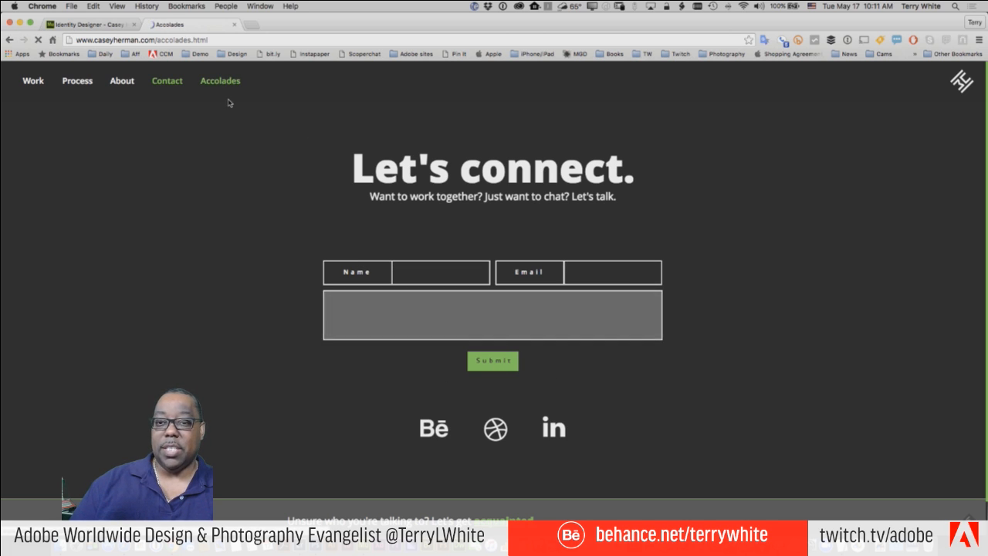
scroll(436, 269, "down", 3)
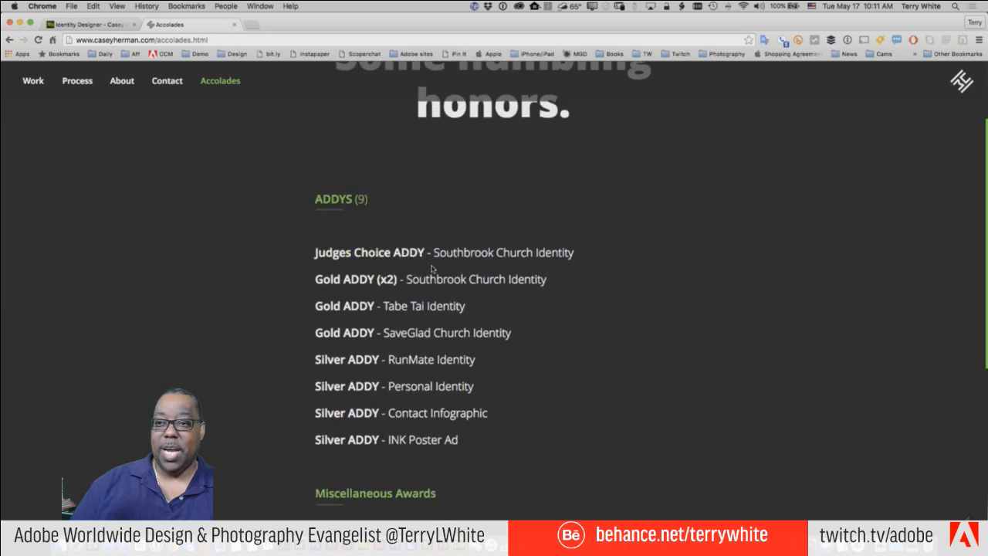
scroll(433, 269, "down", 8)
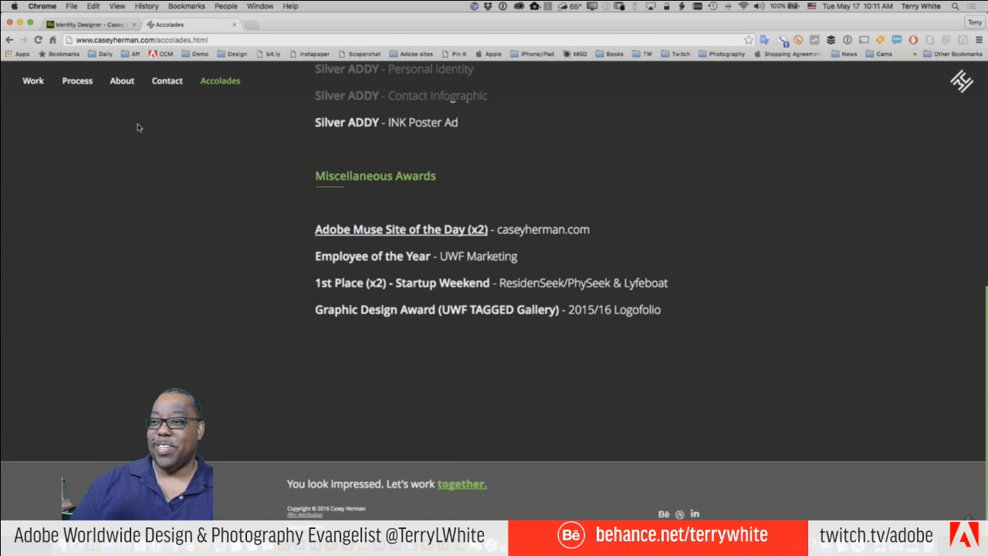
left_click(10, 39)
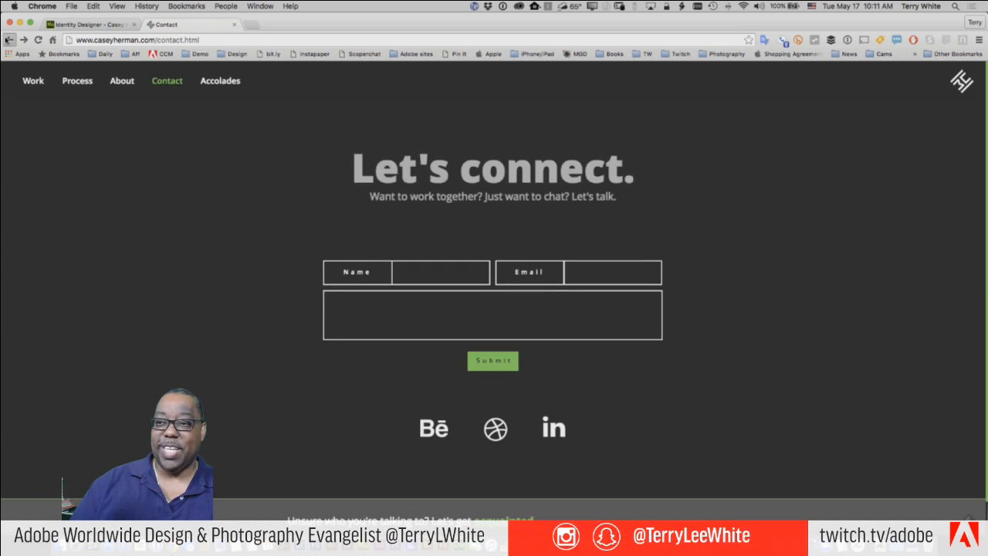
left_click(9, 39)
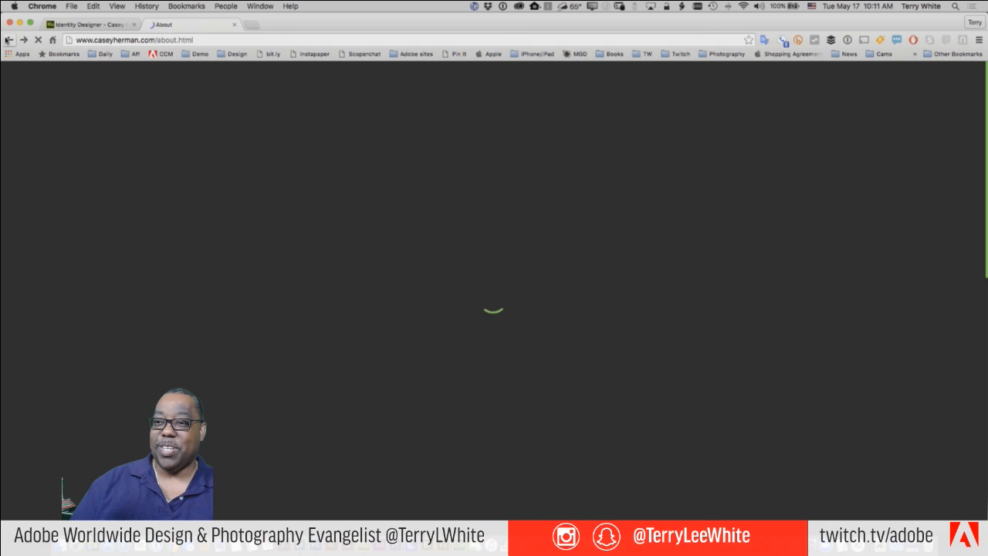
- Close the live portfolio tab to reveal the Identity Designer entry page
left_click(235, 25)
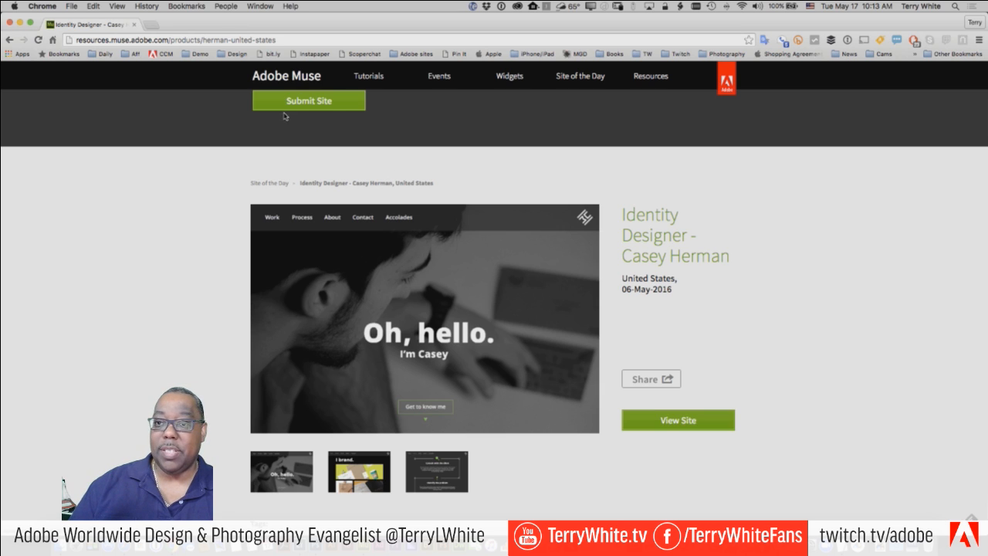
- Open the Identity Designer site live in a new tab and scroll its home page
left_click(673, 419)
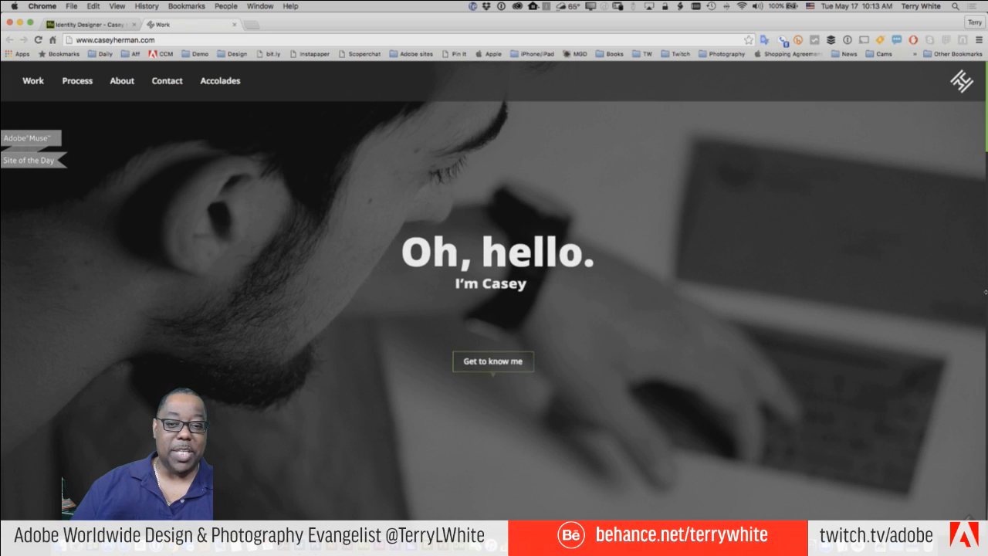
scroll(792, 311, "down", 5)
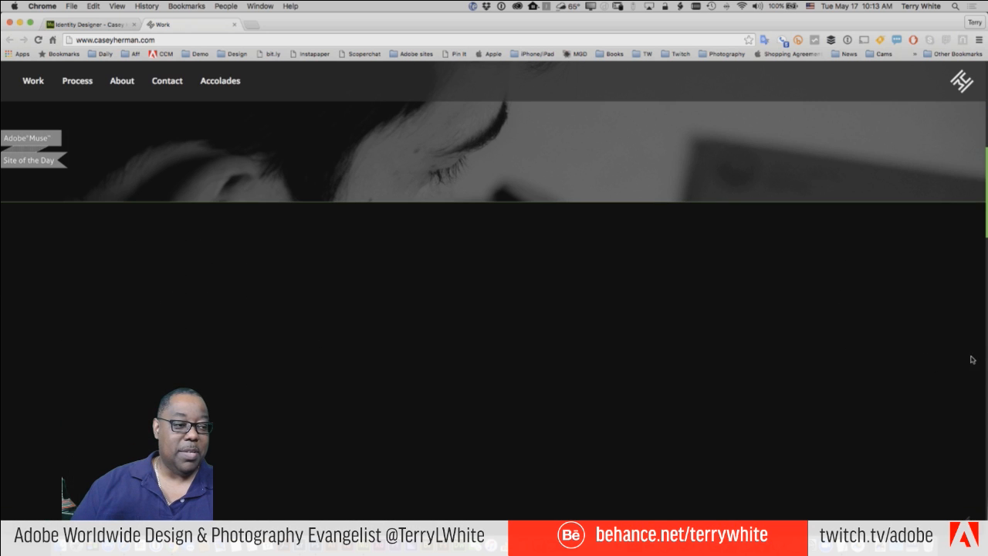
scroll(929, 363, "down", 8)
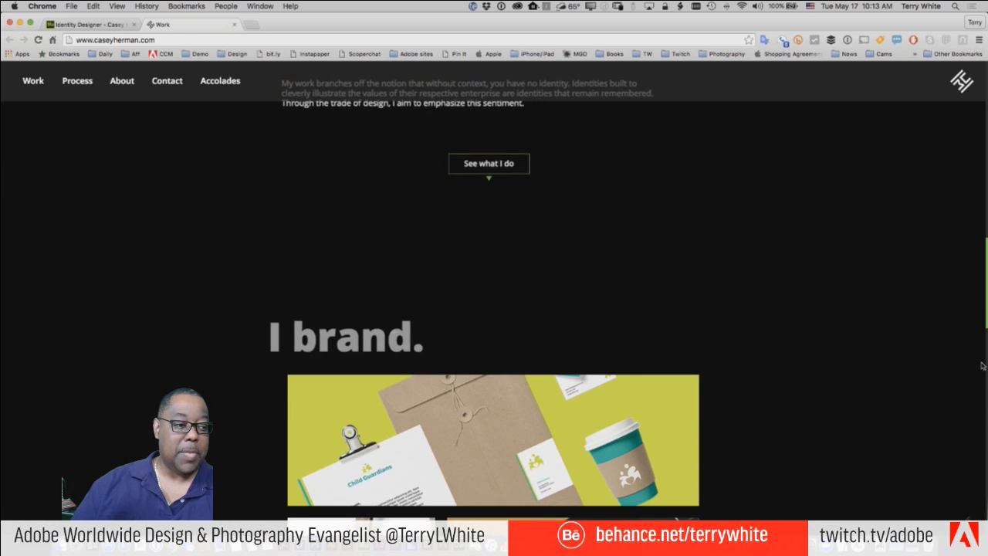
- Narrow the Chrome window repeatedly while scrolling the home page to check its mobile layout
left_click_drag(986, 363, 985, 318)
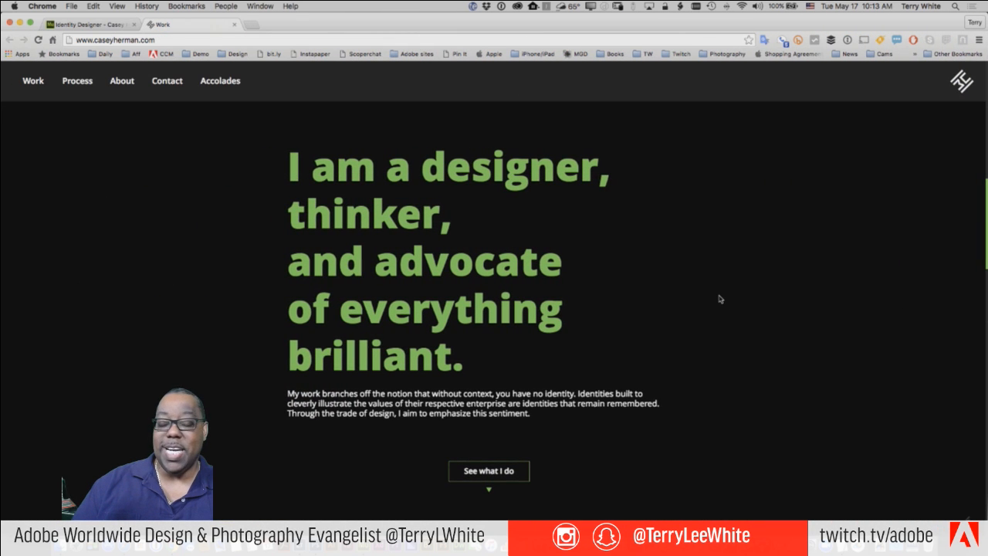
scroll(716, 299, "up", 5)
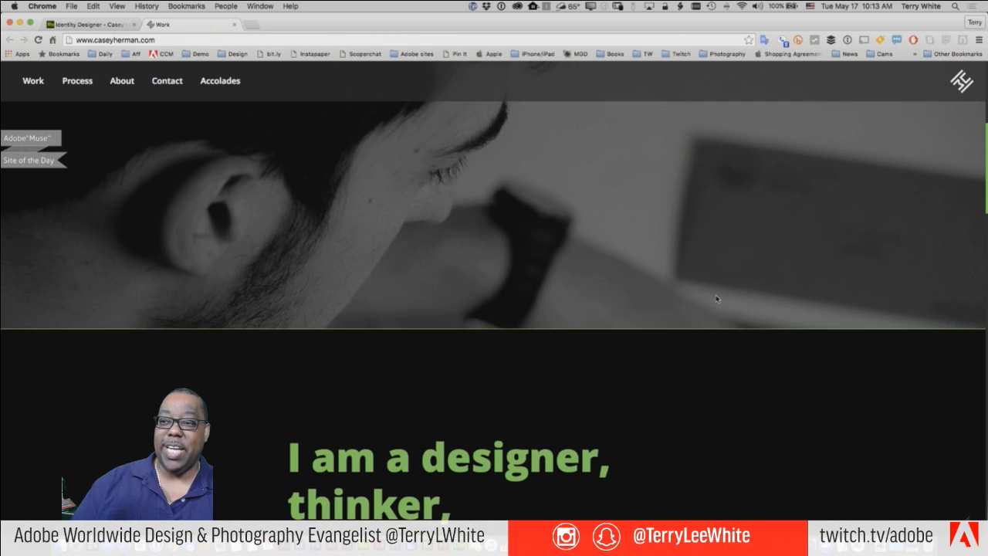
scroll(716, 299, "up", 5)
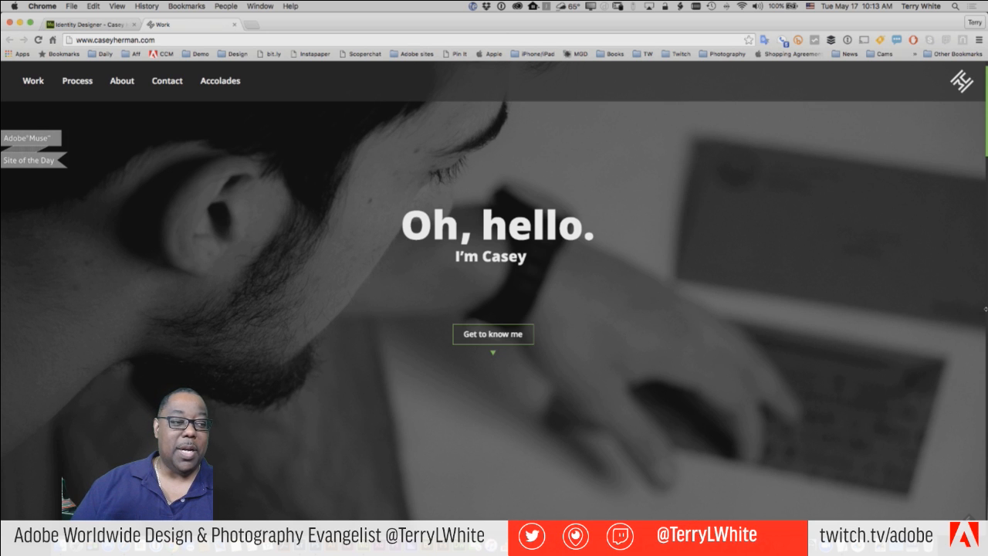
left_click_drag(986, 309, 976, 327)
scroll(681, 312, "down", 5)
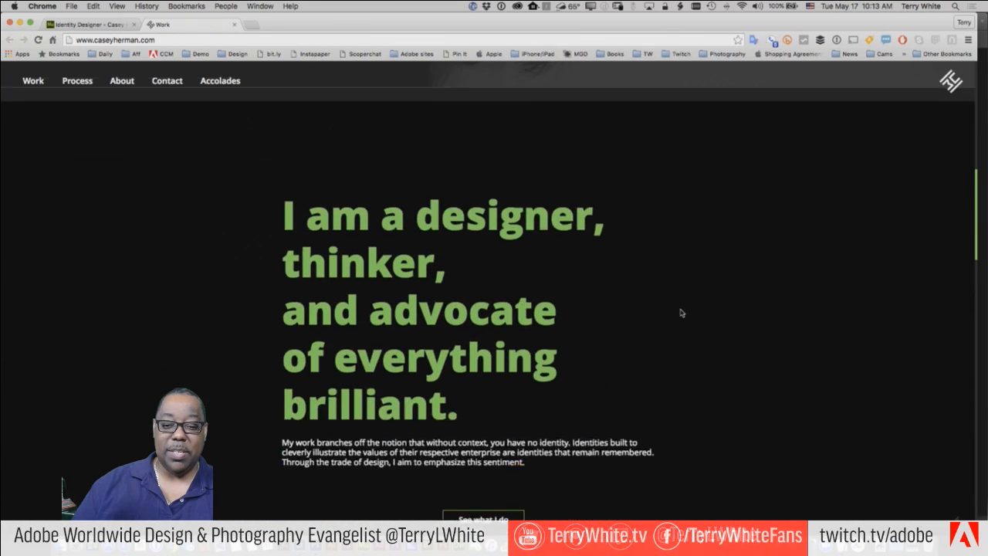
scroll(681, 312, "down", 10)
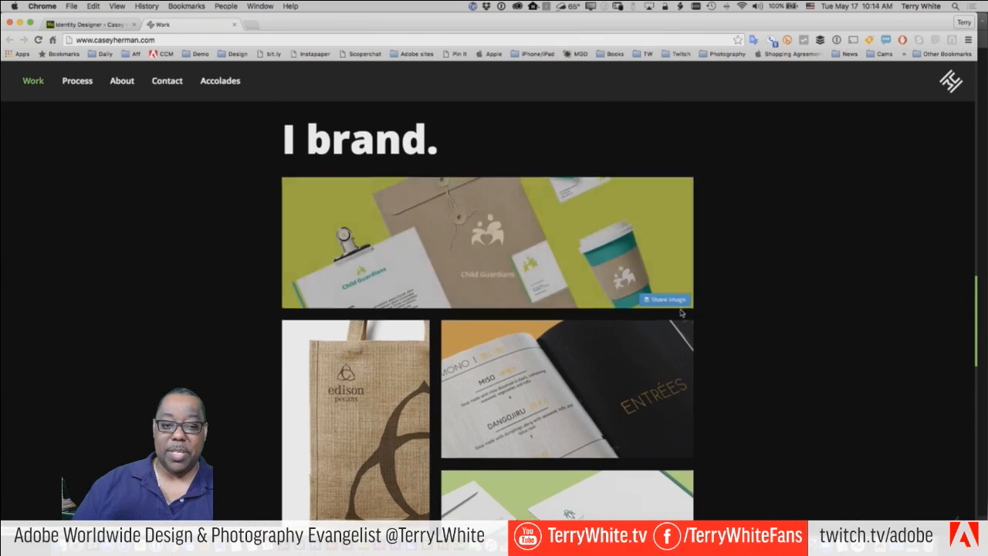
scroll(834, 336, "down", 5)
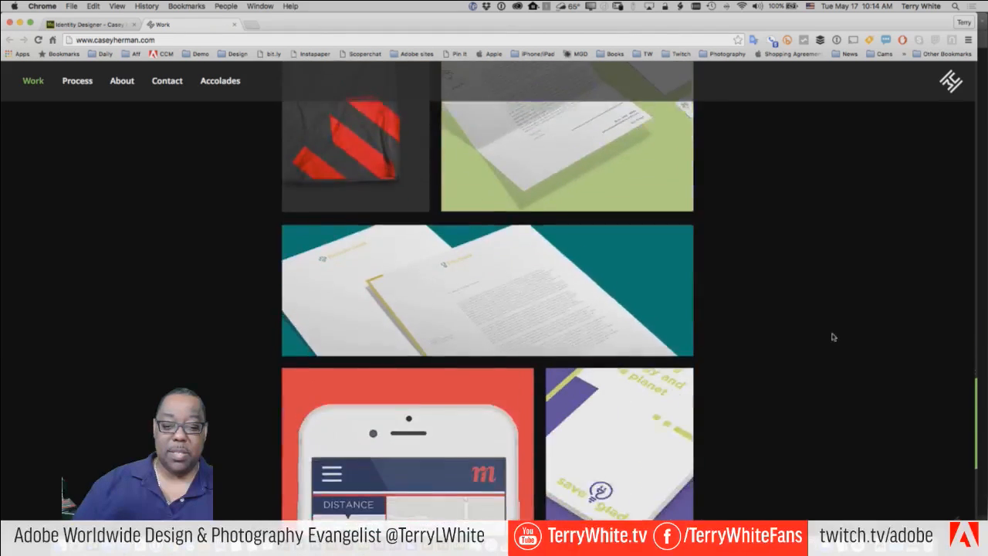
scroll(834, 337, "down", 5)
scroll(834, 336, "up", 8)
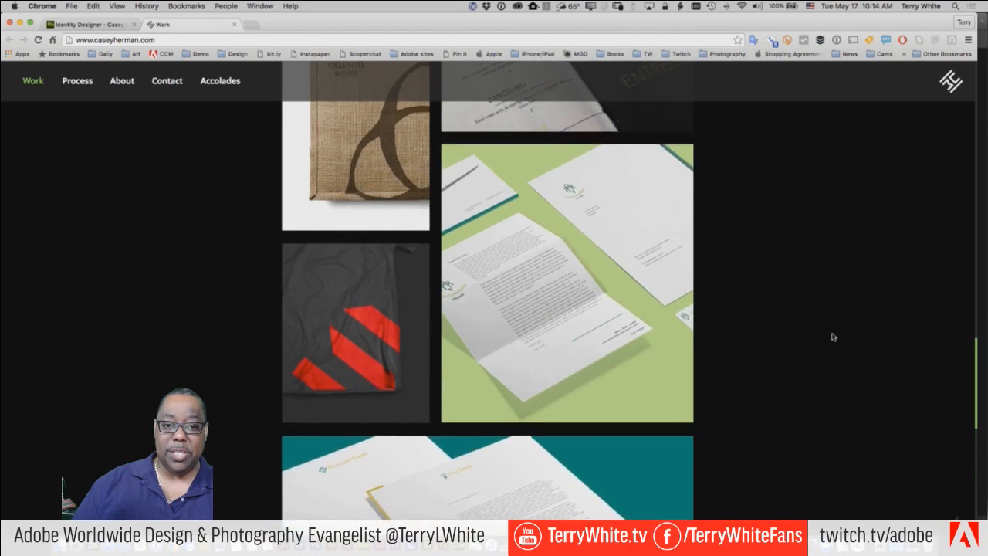
scroll(834, 336, "up", 15)
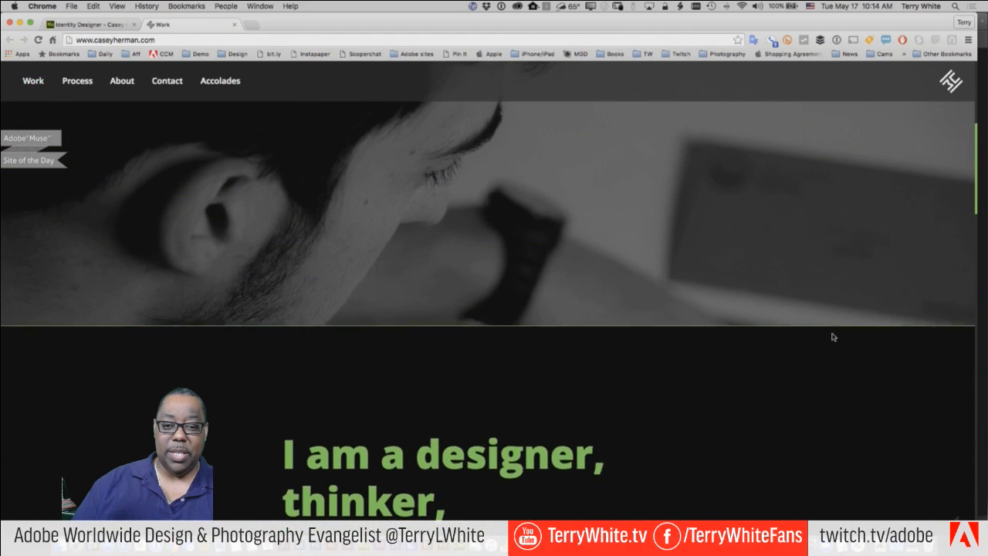
scroll(834, 336, "up", 5)
scroll(833, 337, "down", 4)
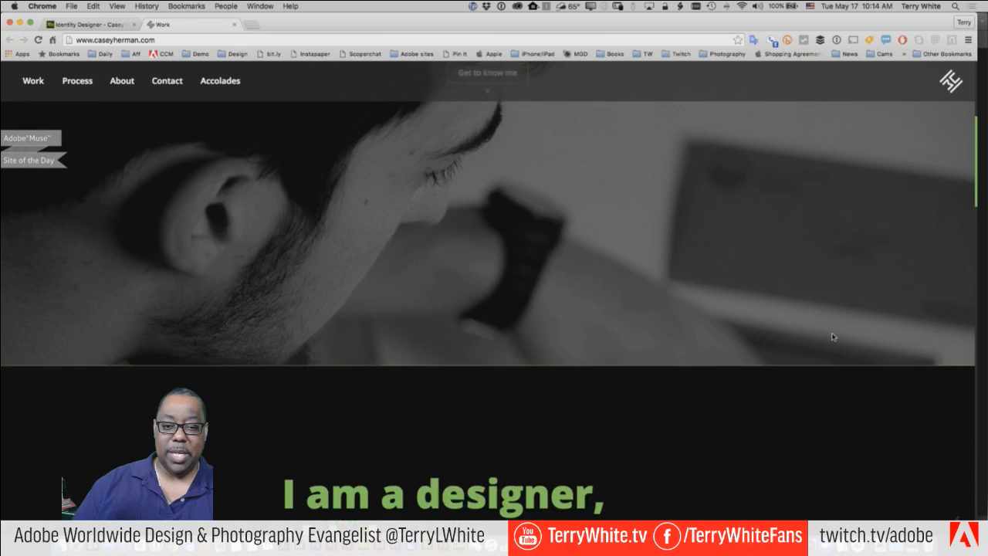
scroll(834, 337, "down", 5)
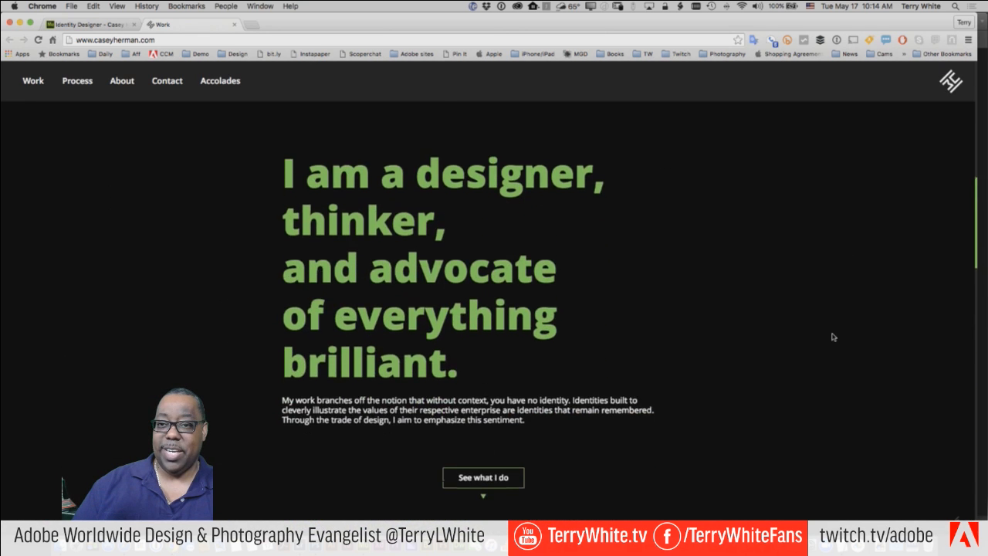
scroll(833, 337, "down", 6)
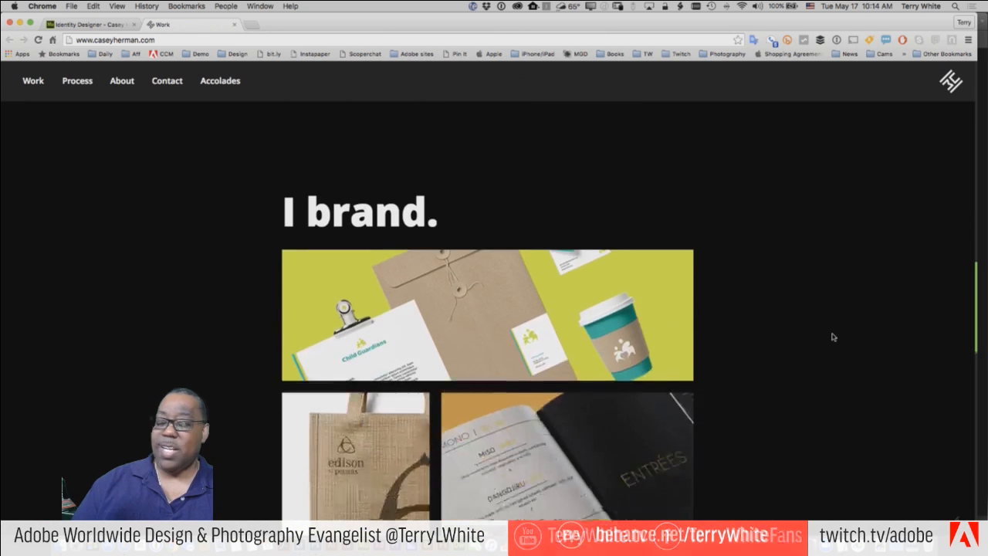
scroll(834, 336, "down", 3)
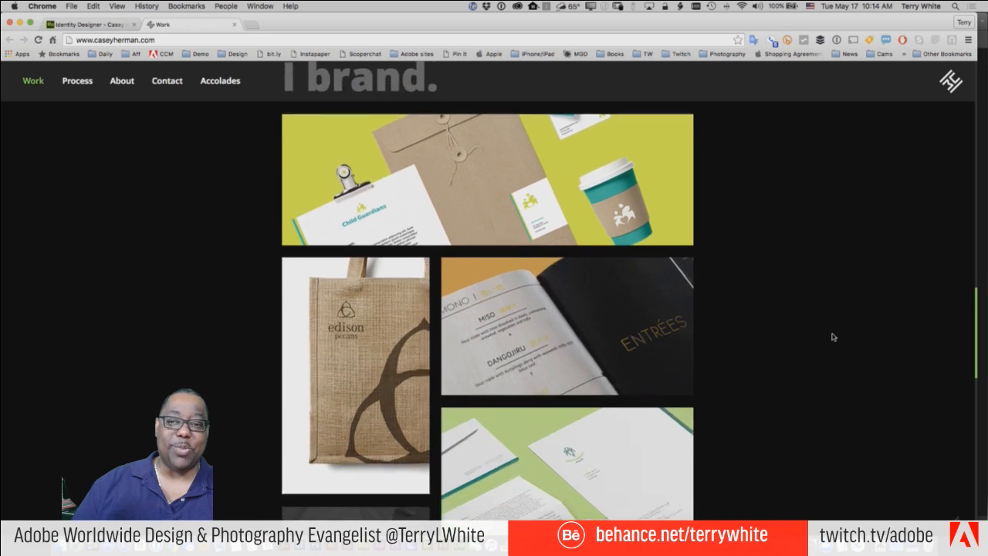
scroll(834, 336, "down", 3)
scroll(834, 337, "up", 10)
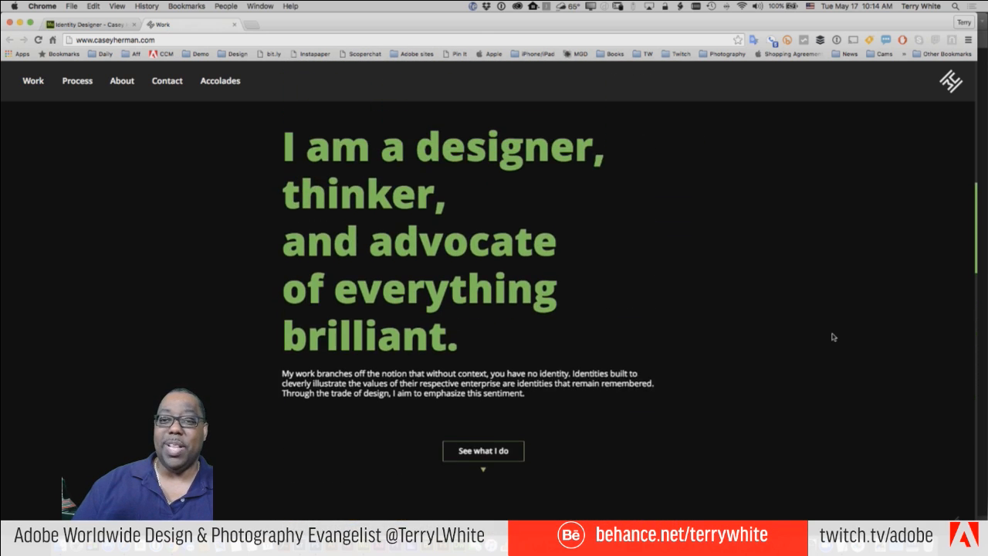
scroll(834, 337, "up", 5)
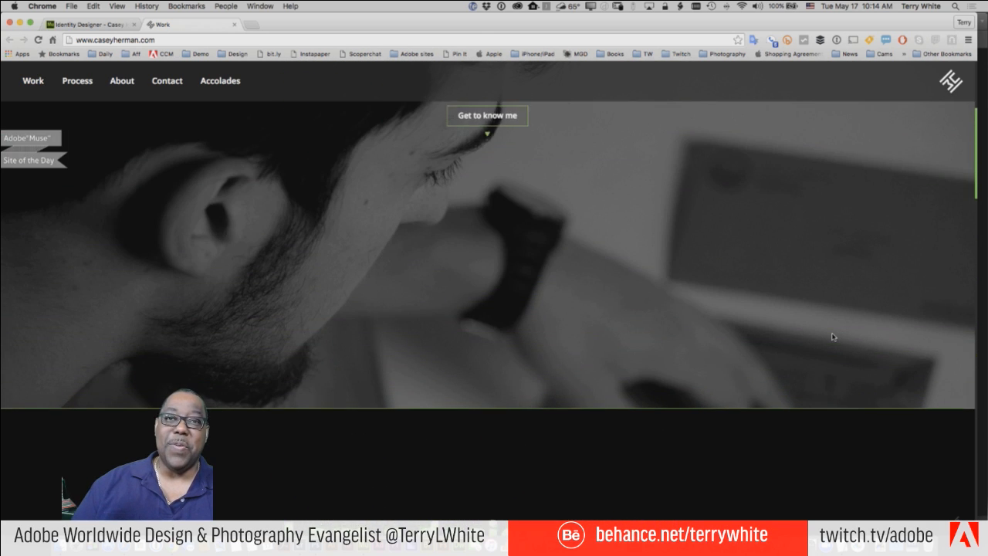
scroll(834, 337, "up", 5)
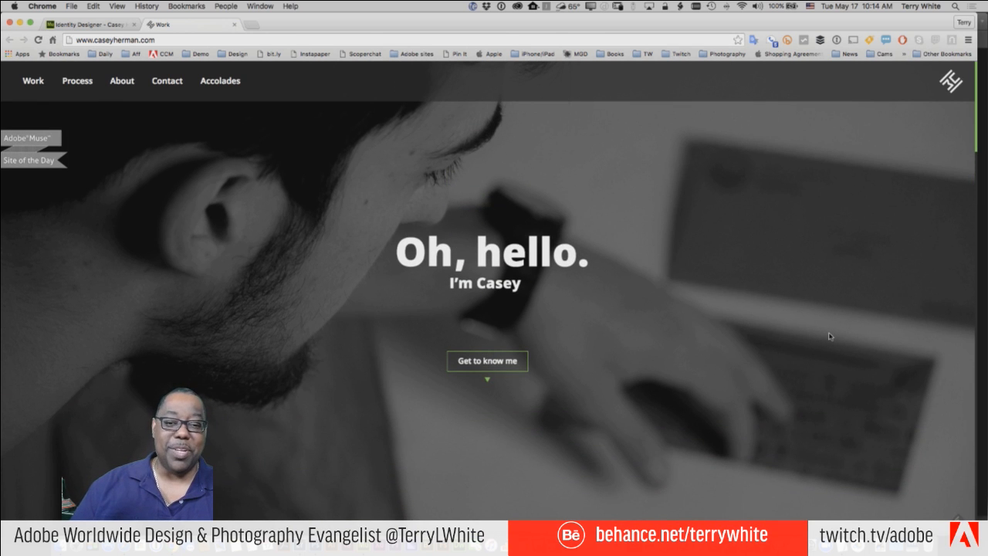
scroll(831, 337, "down", 3)
scroll(829, 336, "down", 3)
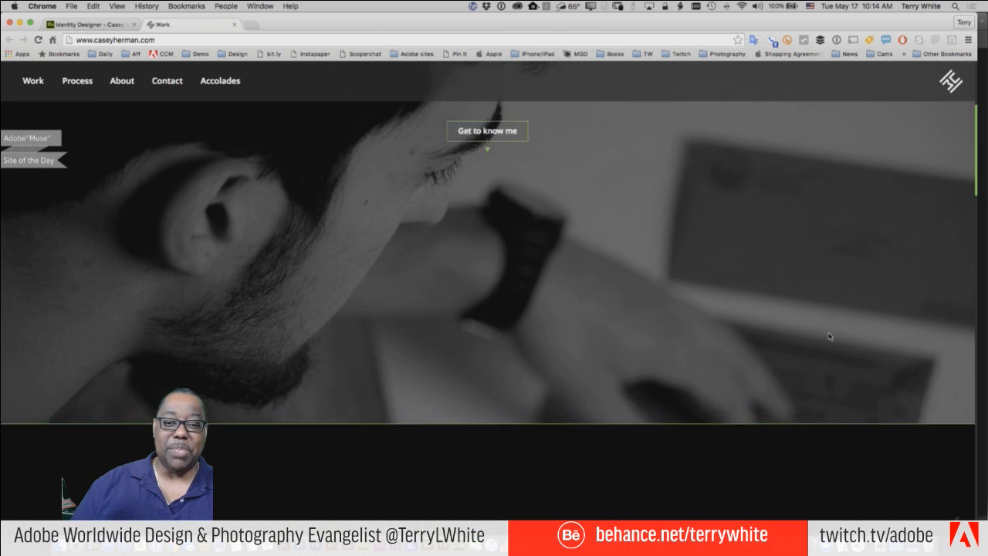
scroll(827, 336, "down", 10)
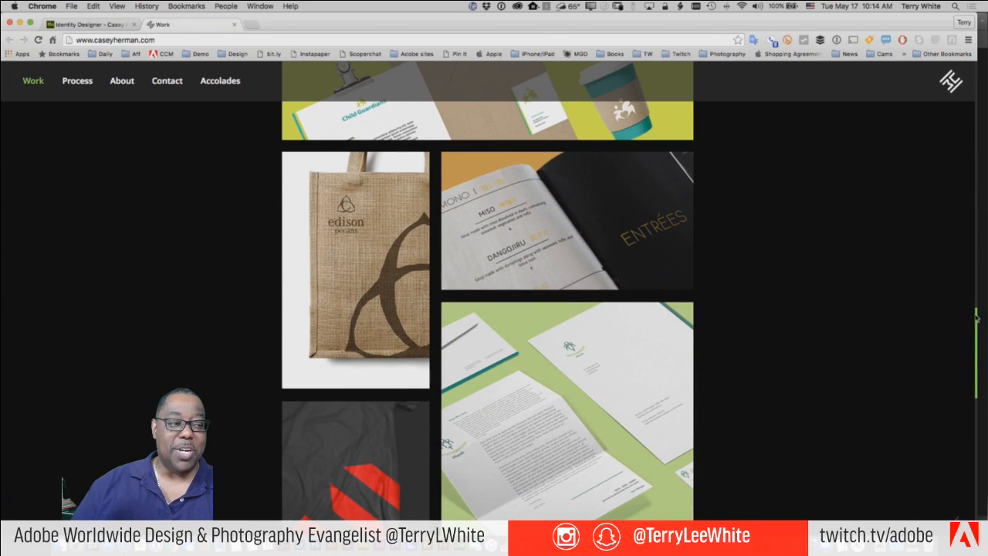
left_click_drag(978, 307, 985, 326)
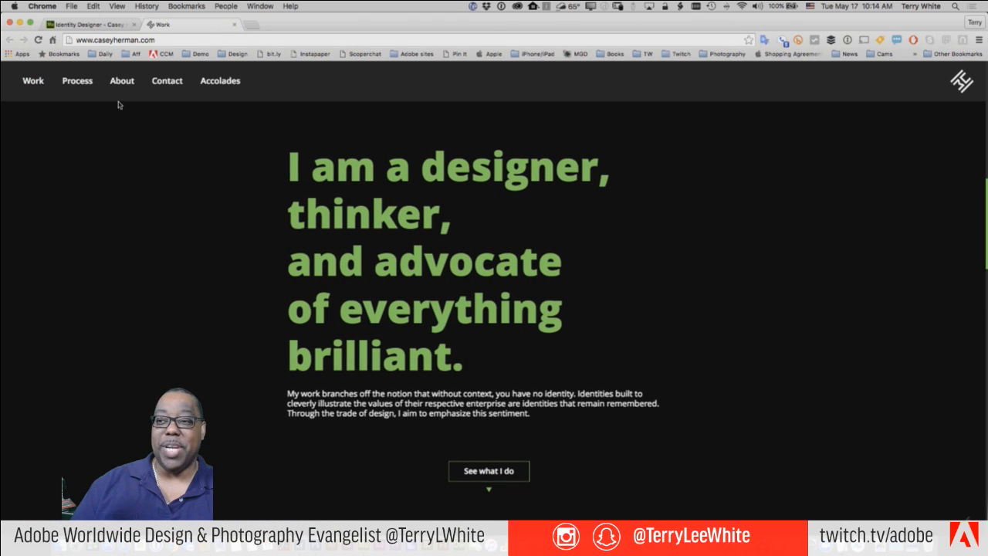
- Open the Process page, scroll it, and resize the window to check its responsive layout
left_click(77, 84)
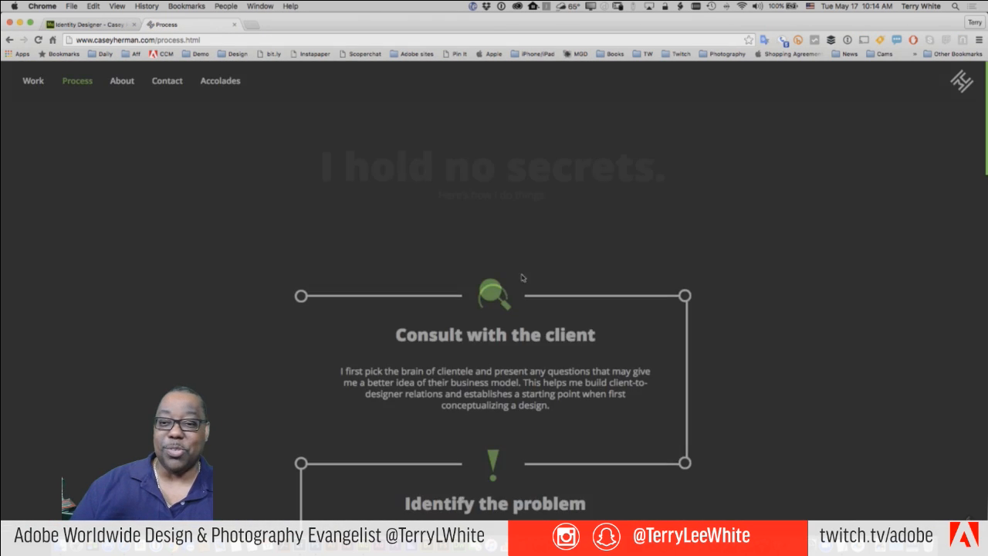
scroll(777, 325, "down", 15)
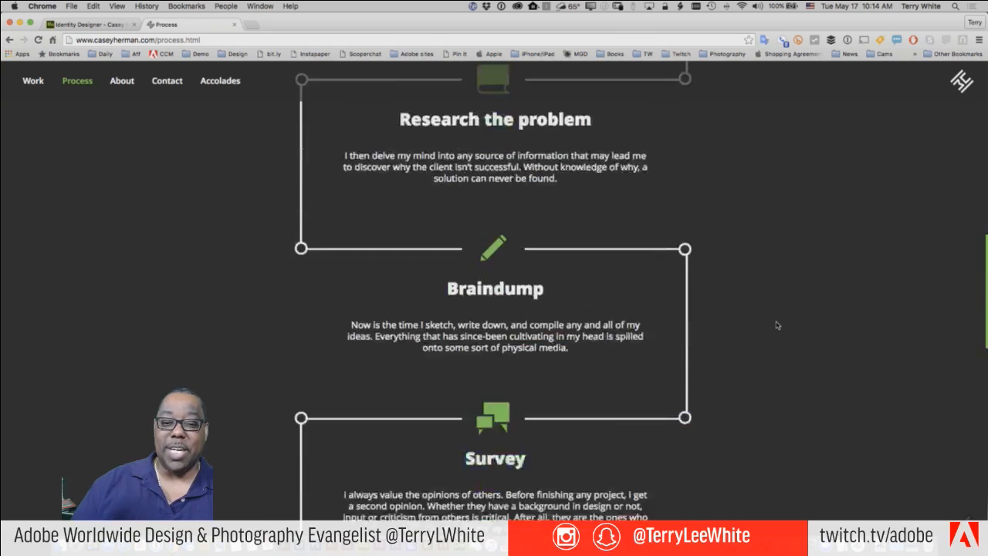
scroll(778, 325, "down", 3)
scroll(777, 325, "up", 20)
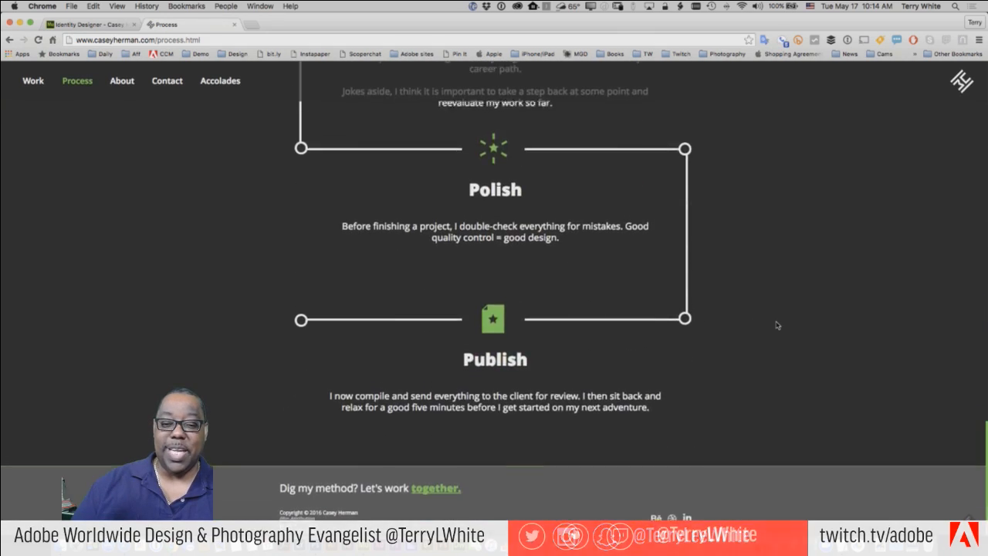
scroll(777, 325, "up", 5)
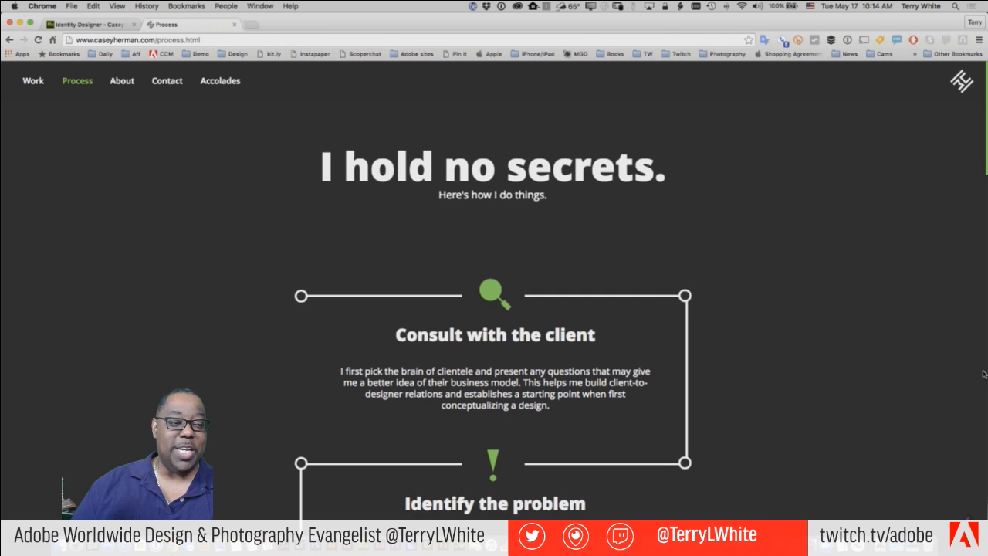
mouse_move(986, 375)
left_mouse_down()
mouse_move(206, 373)
mouse_move(985, 373)
left_mouse_up()
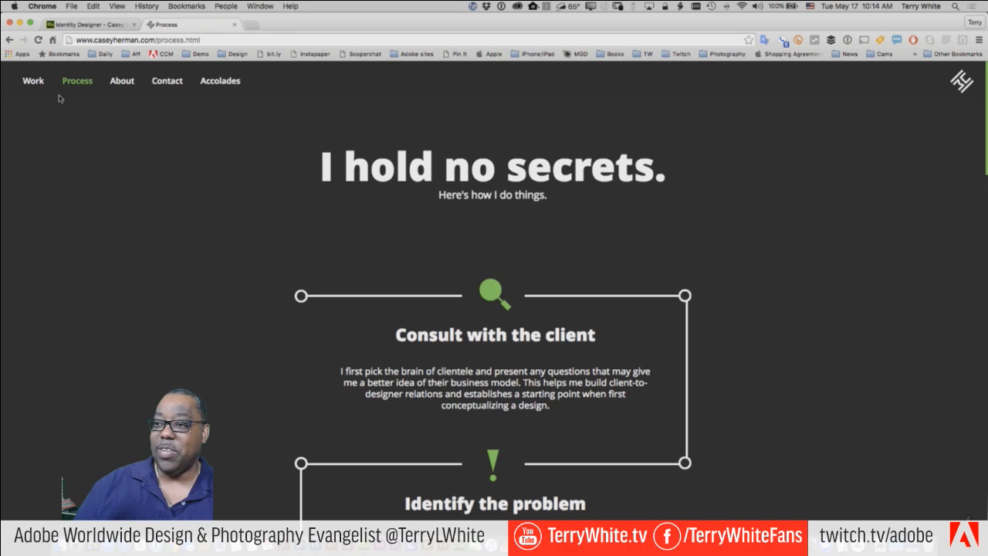
- Open the Work page and scroll through its branding projects, ending back at the top
left_click(33, 81)
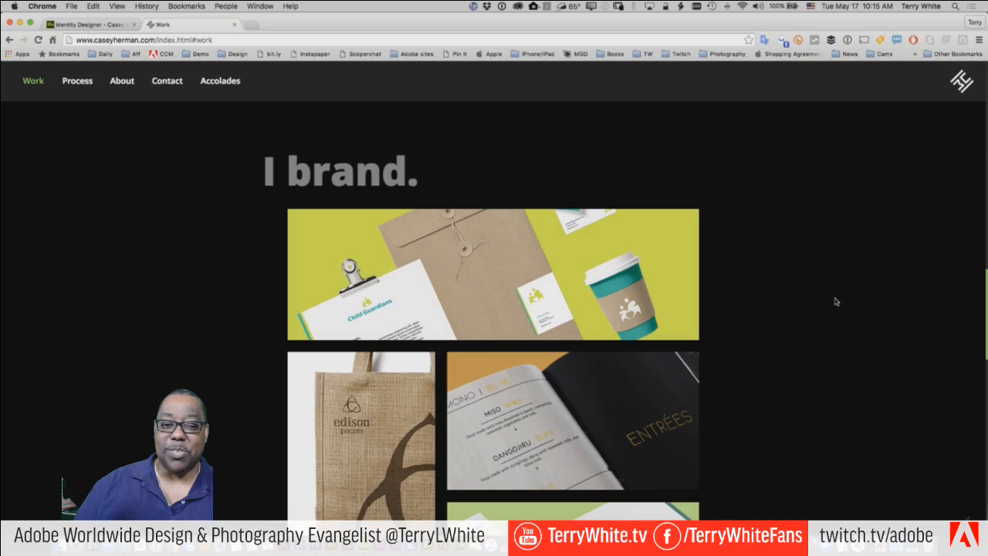
scroll(772, 327, "up", 5)
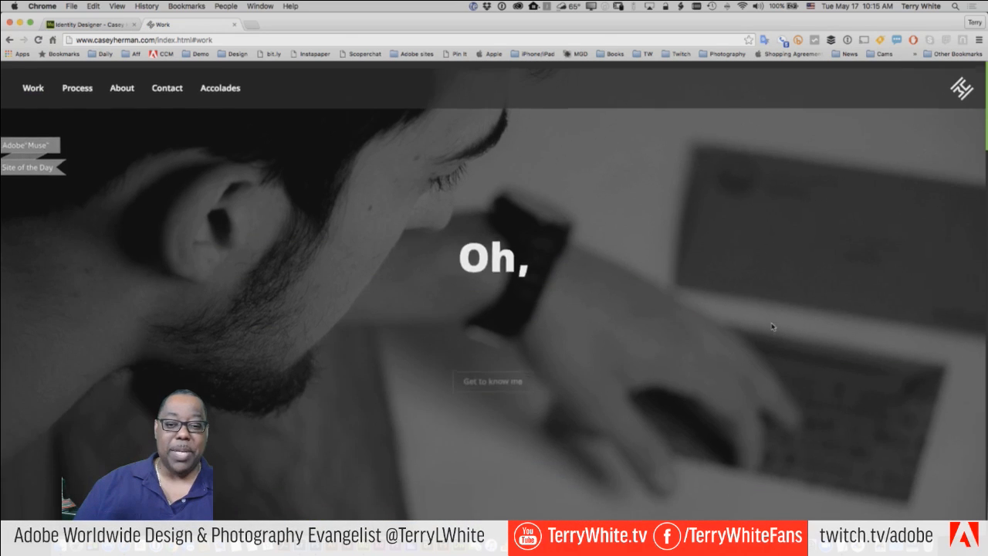
scroll(772, 327, "down", 3)
scroll(772, 326, "up", 2)
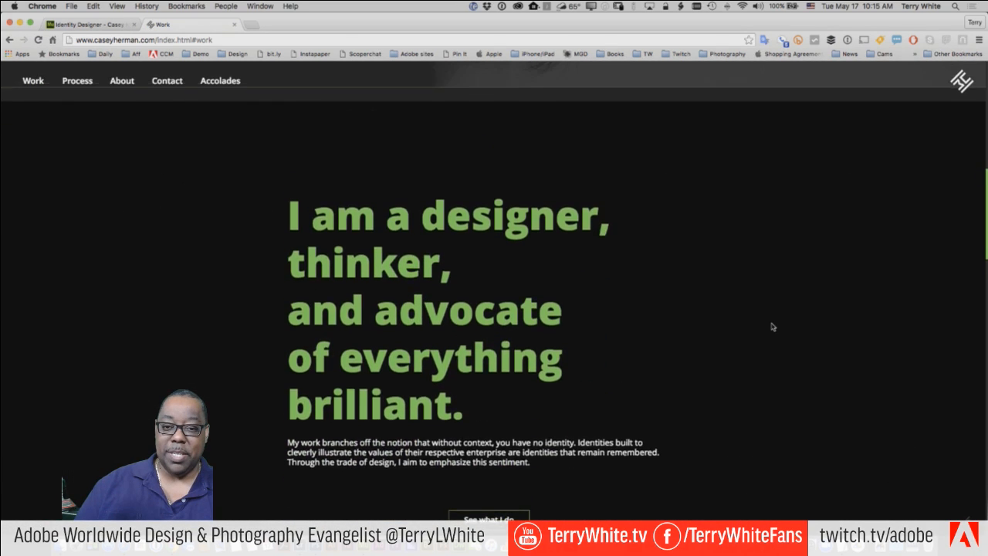
scroll(772, 326, "down", 6)
scroll(772, 326, "down", 2)
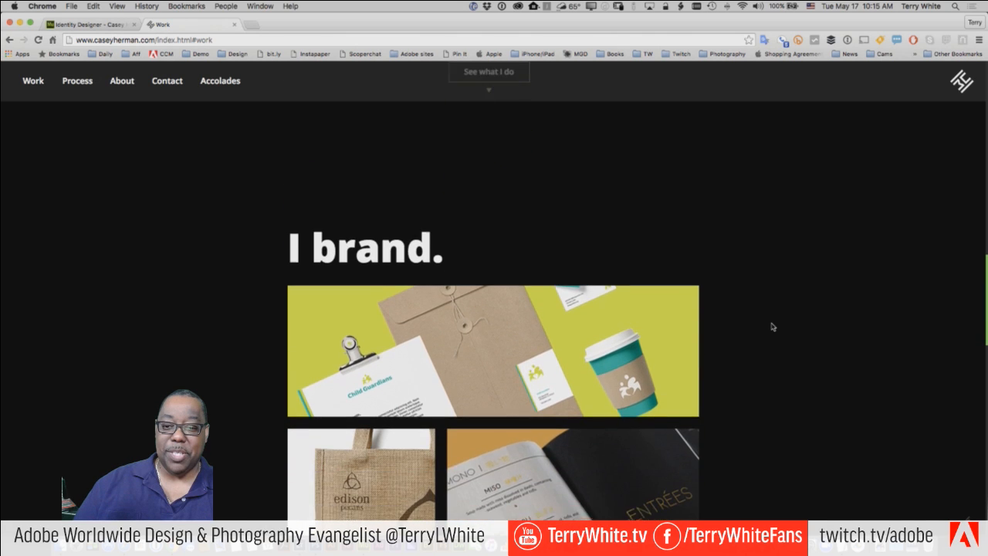
scroll(772, 327, "up", 5)
scroll(772, 327, "up", 5)
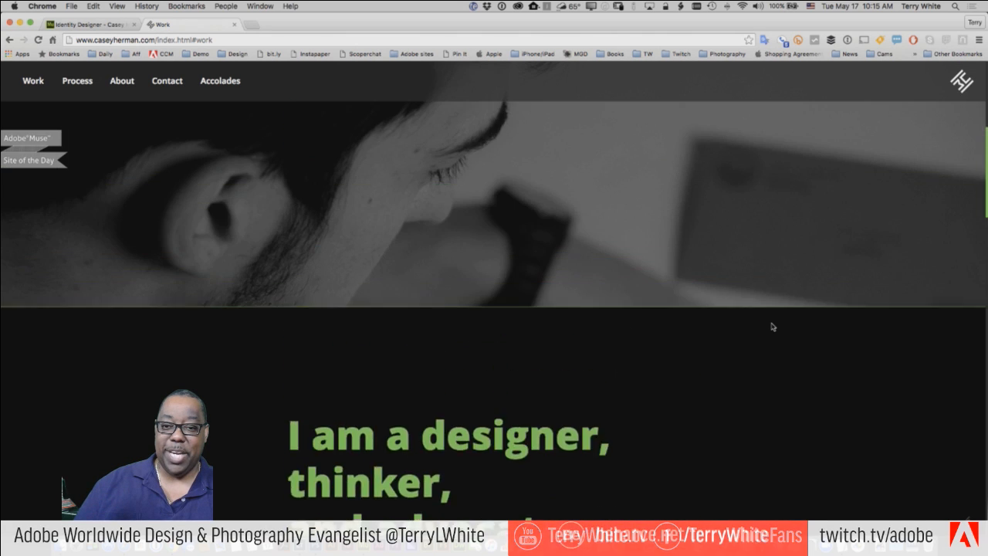
scroll(772, 327, "down", 1)
scroll(772, 326, "down", 10)
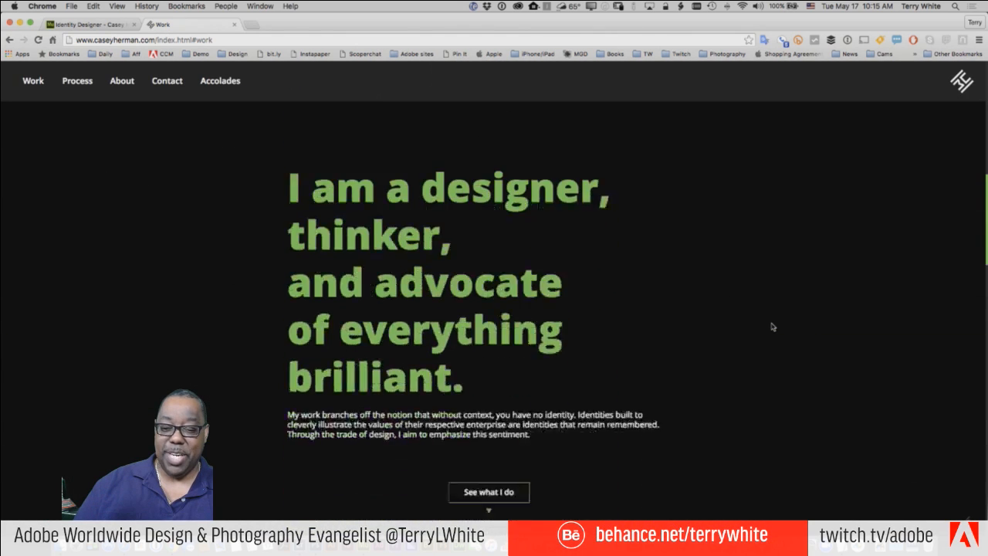
scroll(772, 327, "down", 2)
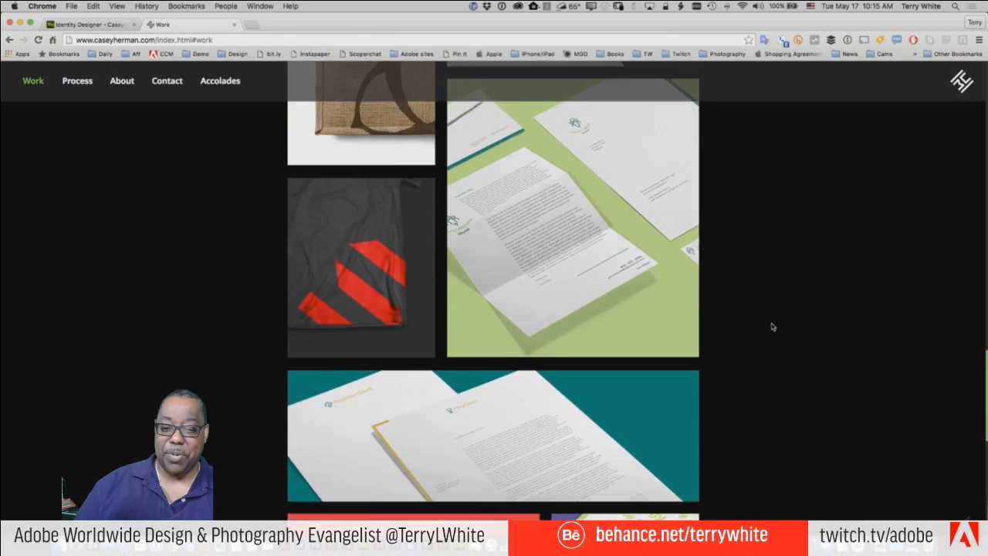
scroll(772, 326, "up", 10)
scroll(673, 306, "up", 2)
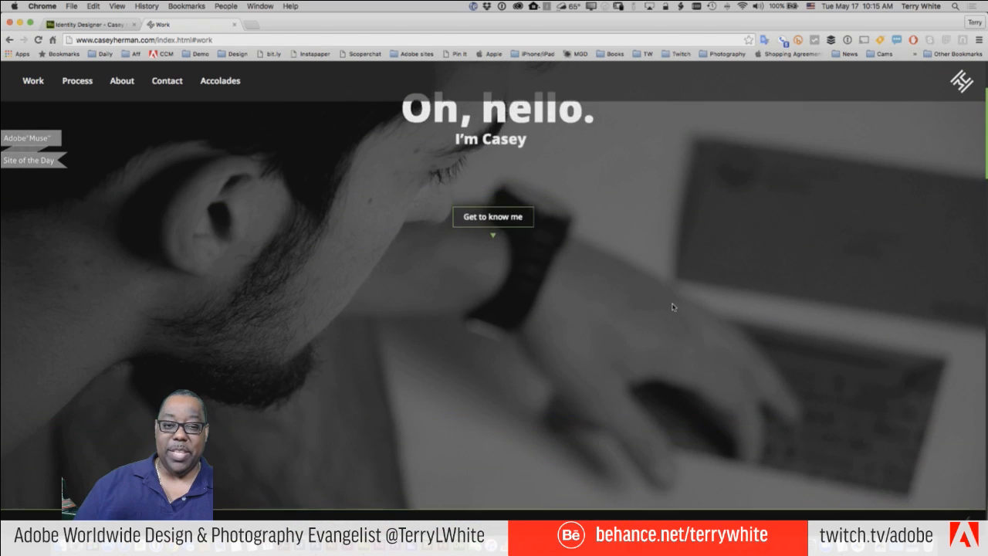
scroll(674, 308, "down", 6)
scroll(674, 308, "up", 2)
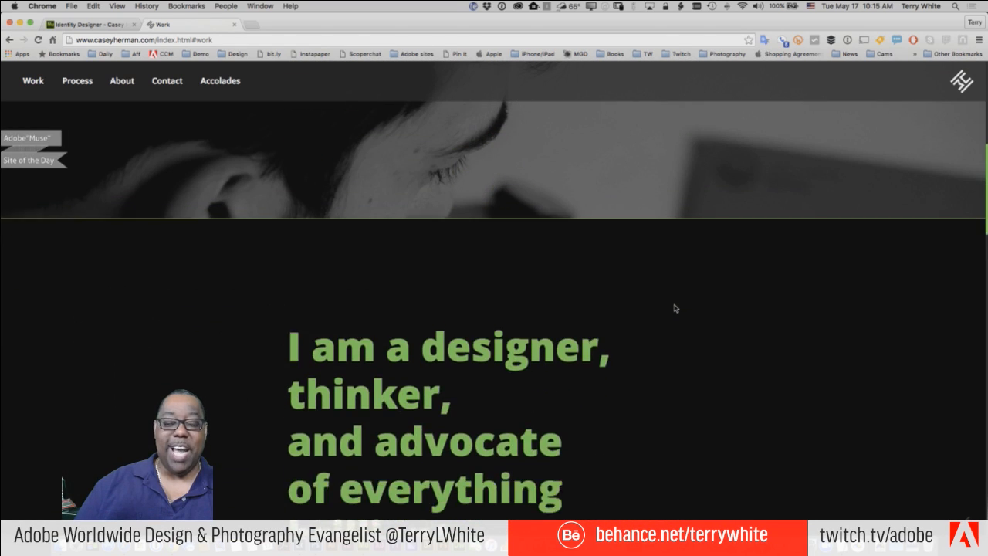
scroll(674, 308, "down", 2)
scroll(674, 308, "down", 5)
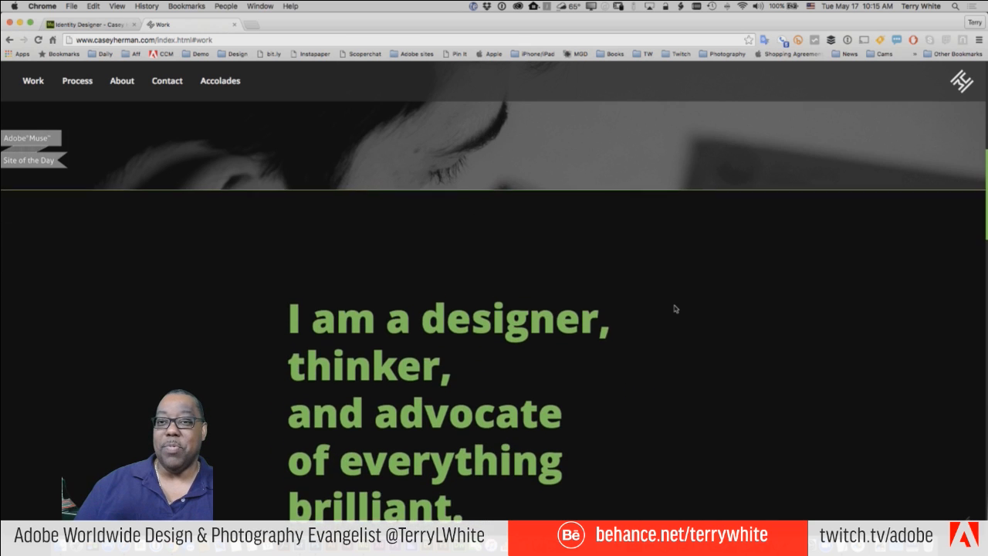
scroll(674, 308, "down", 10)
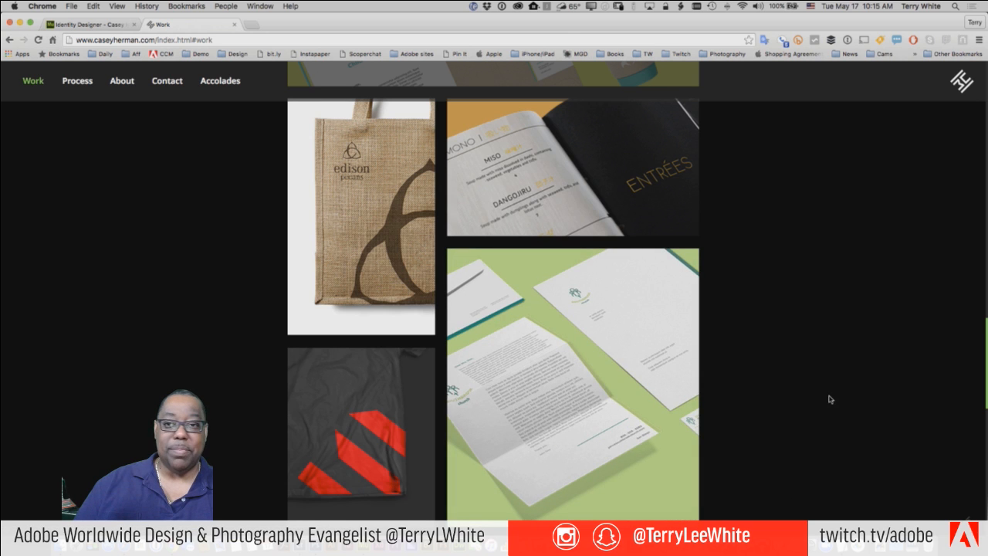
scroll(837, 399, "down", 5)
scroll(836, 399, "down", 5)
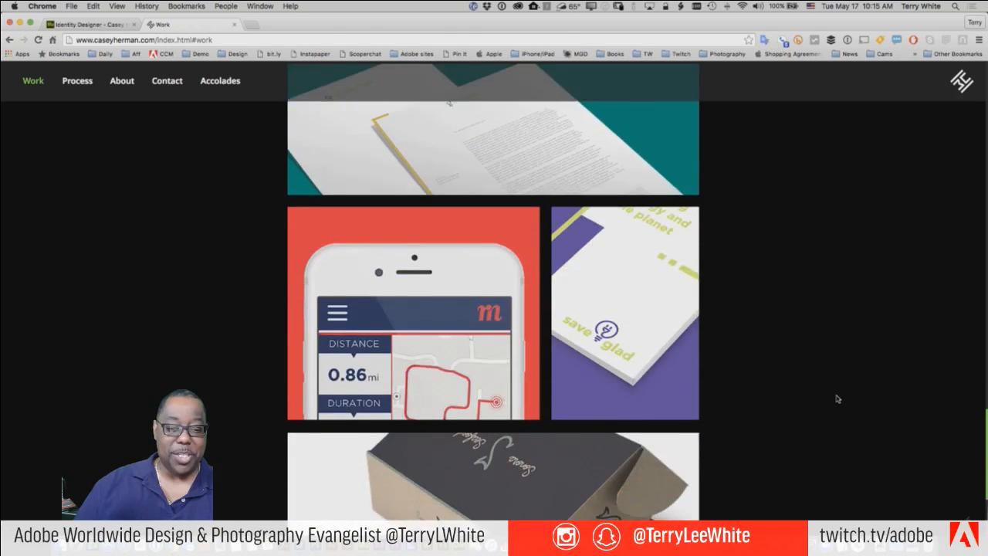
scroll(836, 400, "up", 3)
scroll(836, 400, "up", 15)
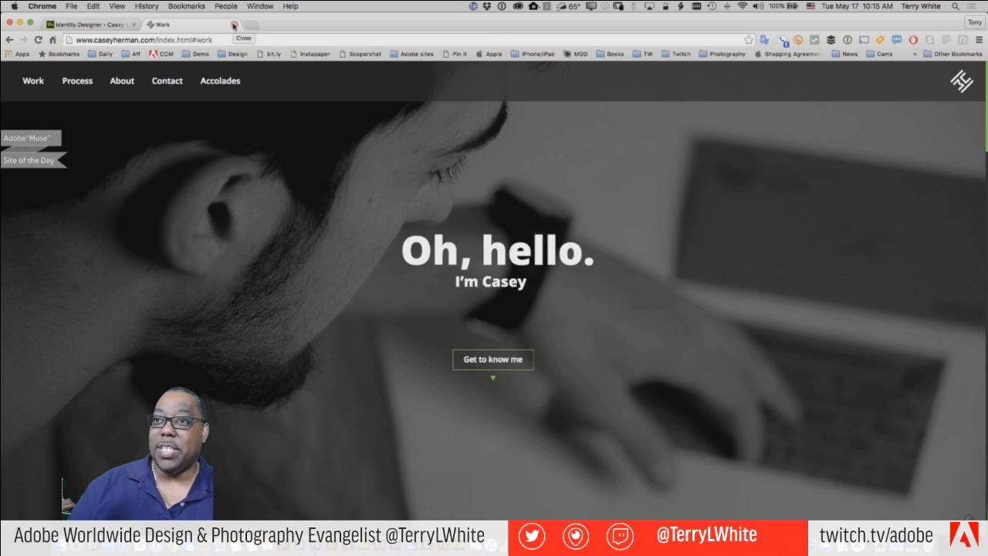
- Switch to the Identity Designer tab showing the Site of the Day entry
left_click(89, 24)
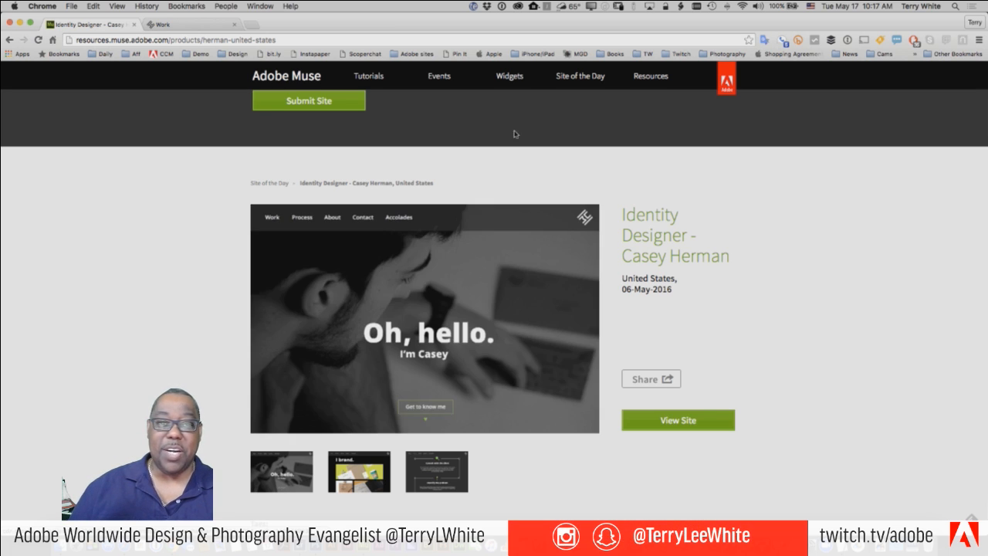
- Return to the Site of the Day listing and scroll through its first page
left_click(11, 40)
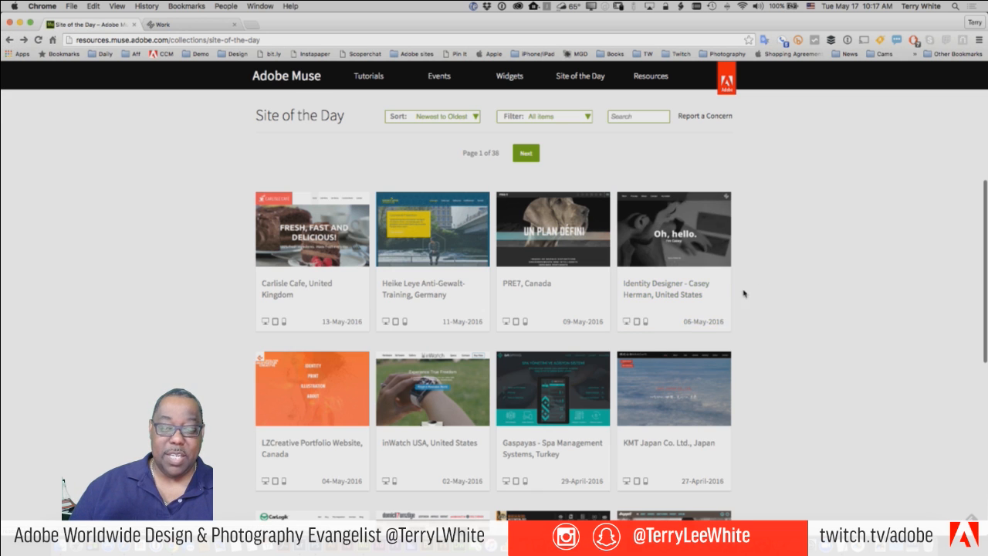
scroll(636, 353, "down", 5)
scroll(636, 353, "down", 4)
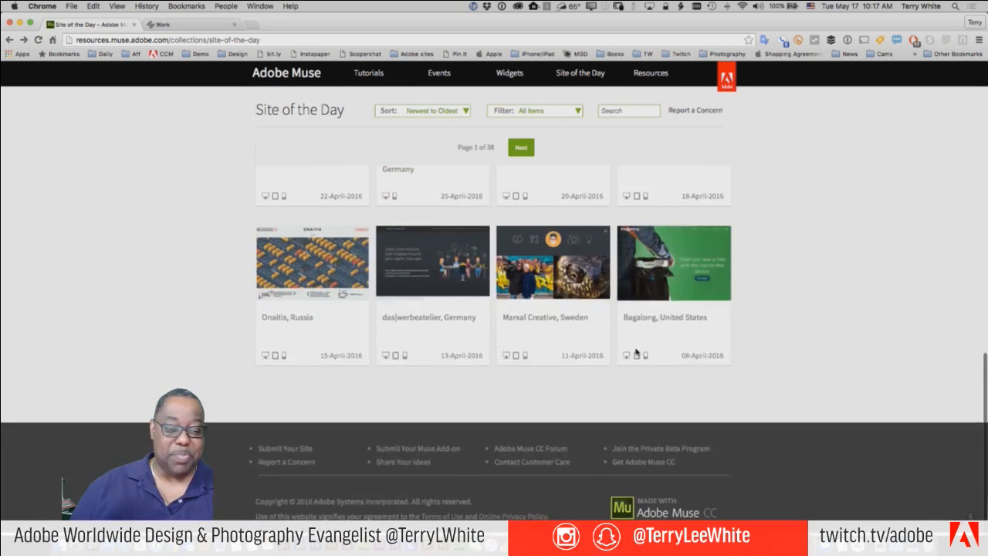
scroll(761, 344, "up", 8)
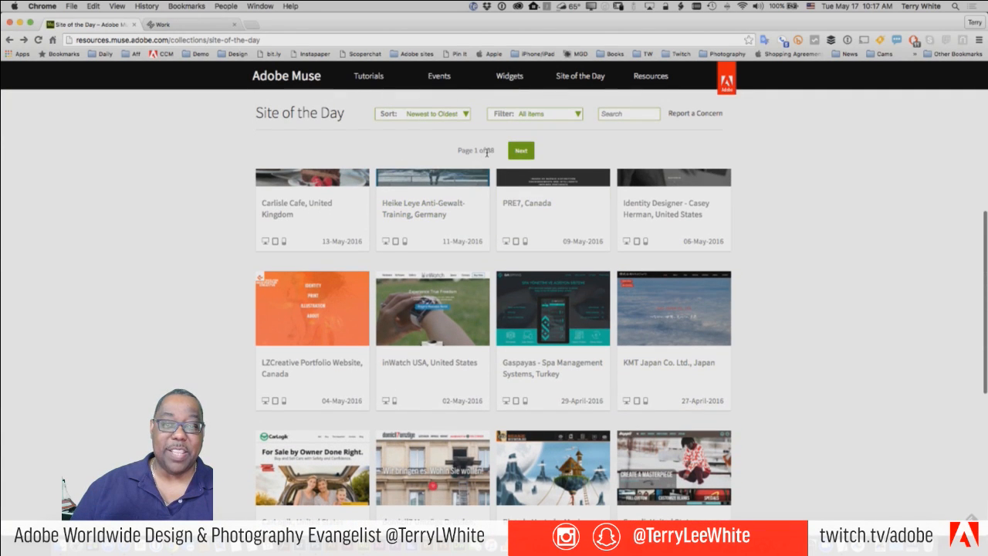
- Show gallery page 2 of 38, entries from 06-April-2016 back to 29-February-2016
left_click(522, 151)
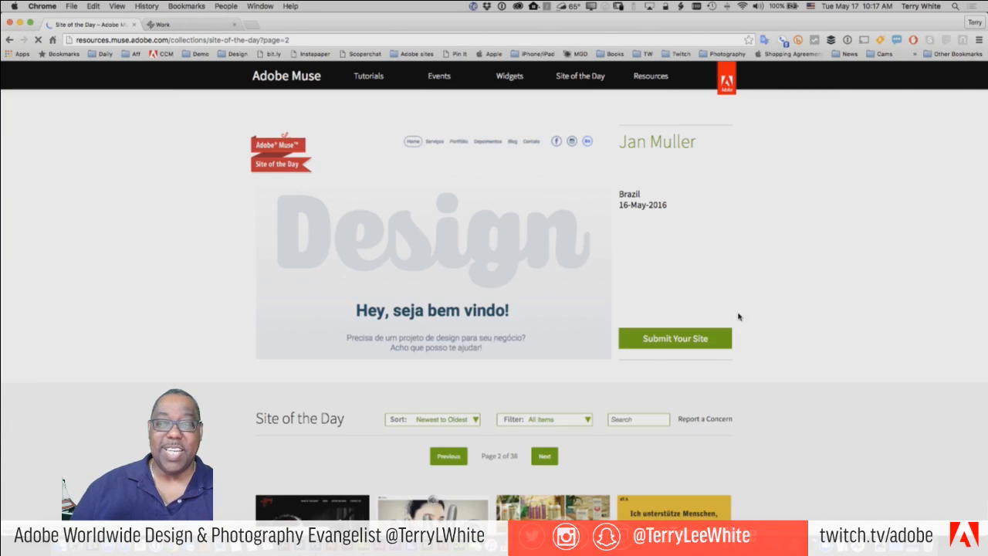
scroll(796, 334, "down", 8)
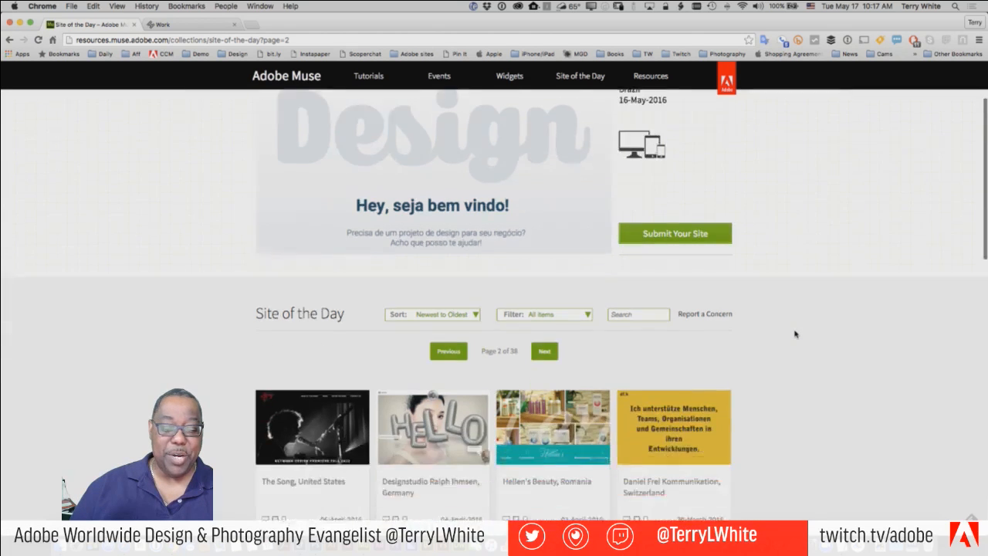
scroll(794, 334, "down", 3)
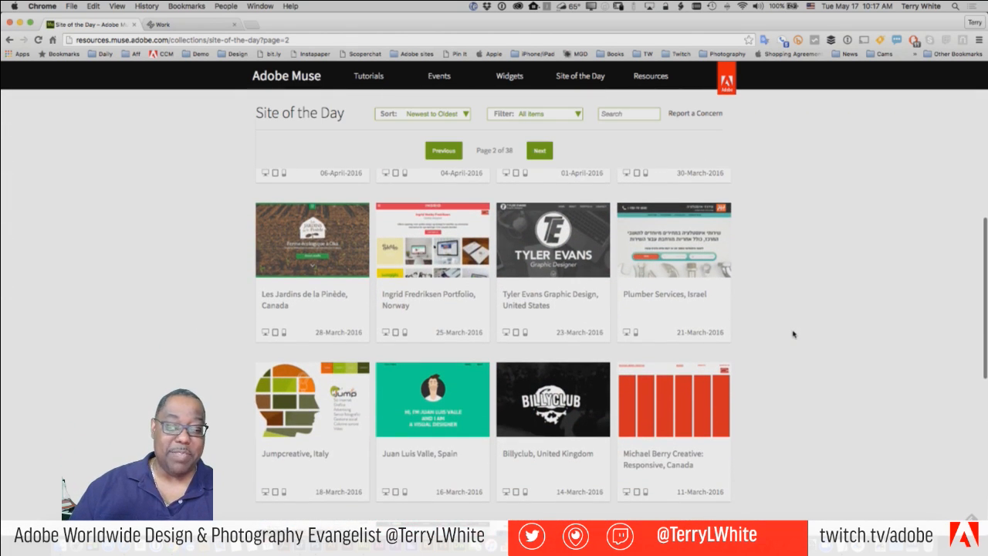
scroll(788, 333, "down", 2)
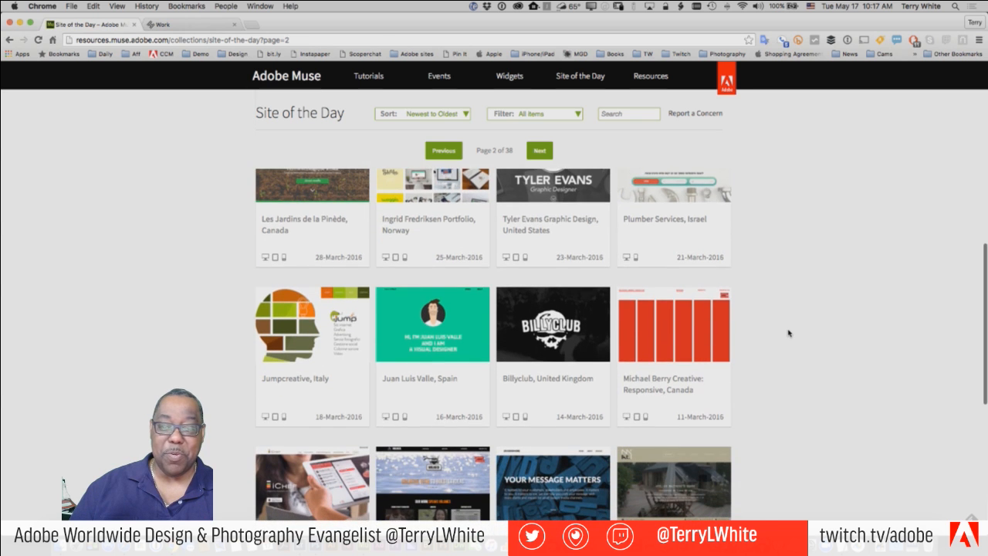
scroll(788, 333, "down", 3)
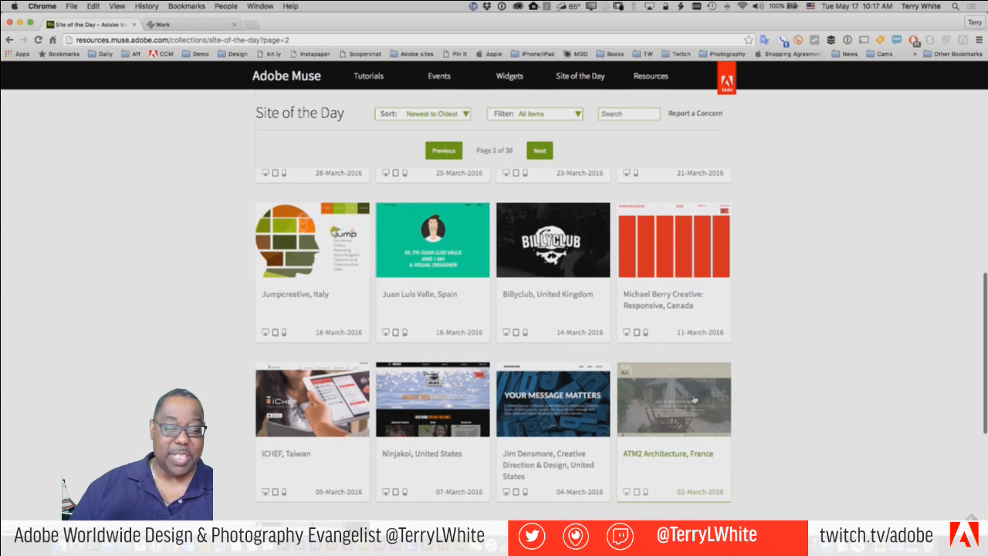
scroll(762, 323, "down", 3)
scroll(756, 323, "down", 2)
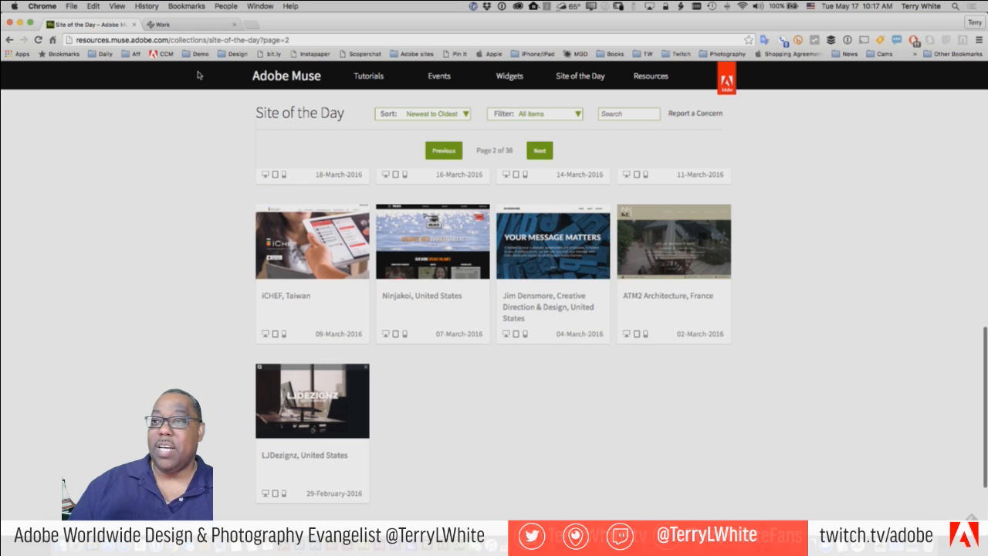
scroll(399, 132, "up", 10)
scroll(398, 132, "up", 8)
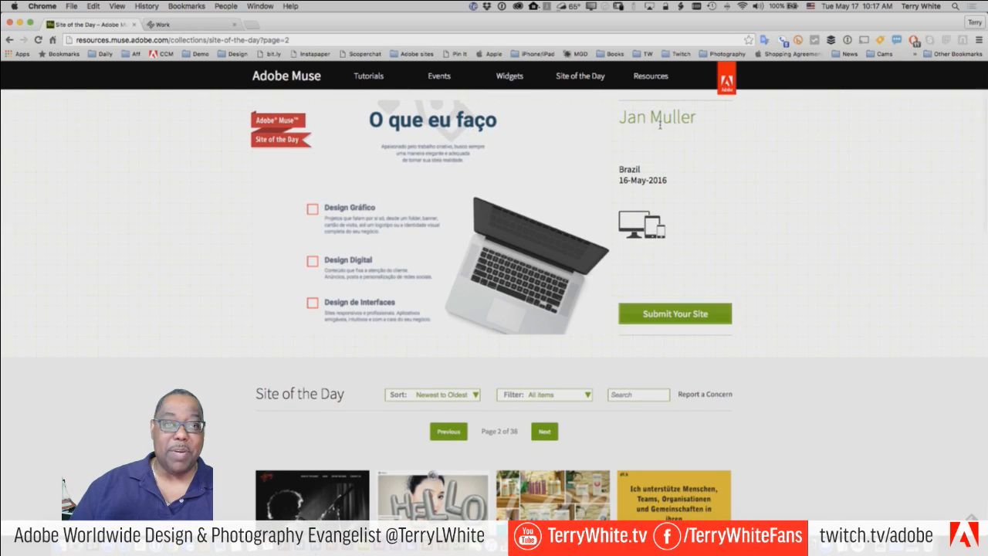
- Browse the All Widgets grid, starting with MusexPress Pages 2.0 and Elegant Slideshow
left_click(519, 78)
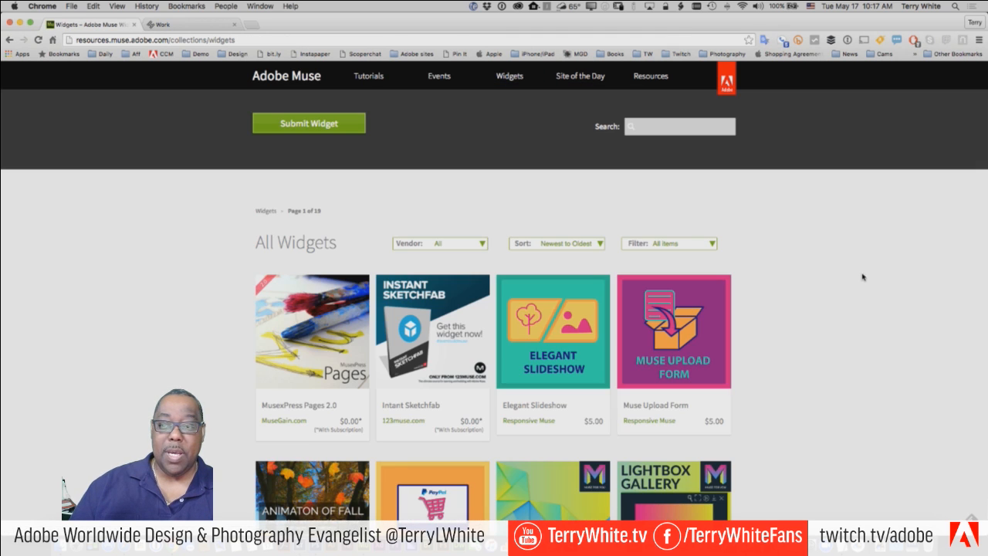
scroll(834, 281, "down", 1)
scroll(835, 281, "down", 3)
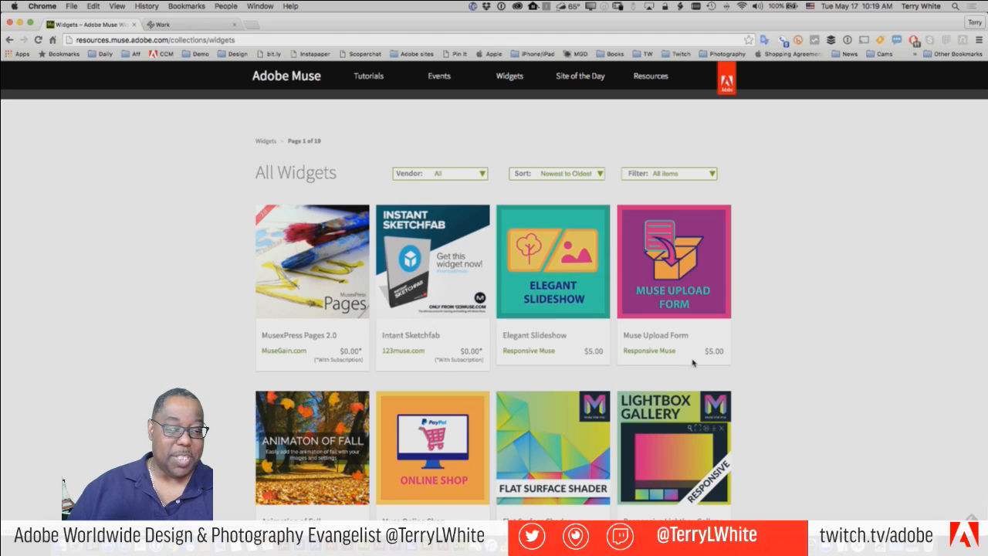
scroll(750, 369, "down", 5)
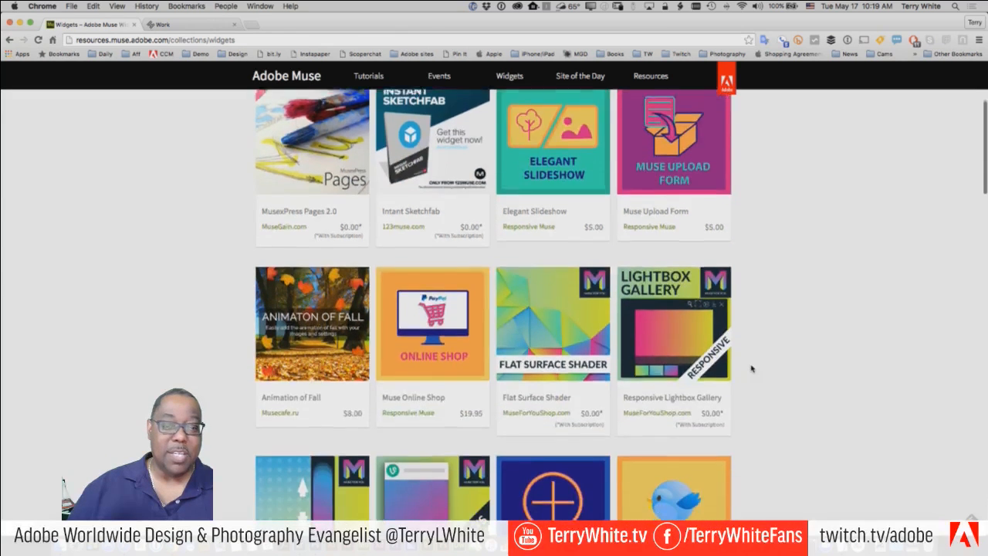
scroll(751, 369, "up", 2)
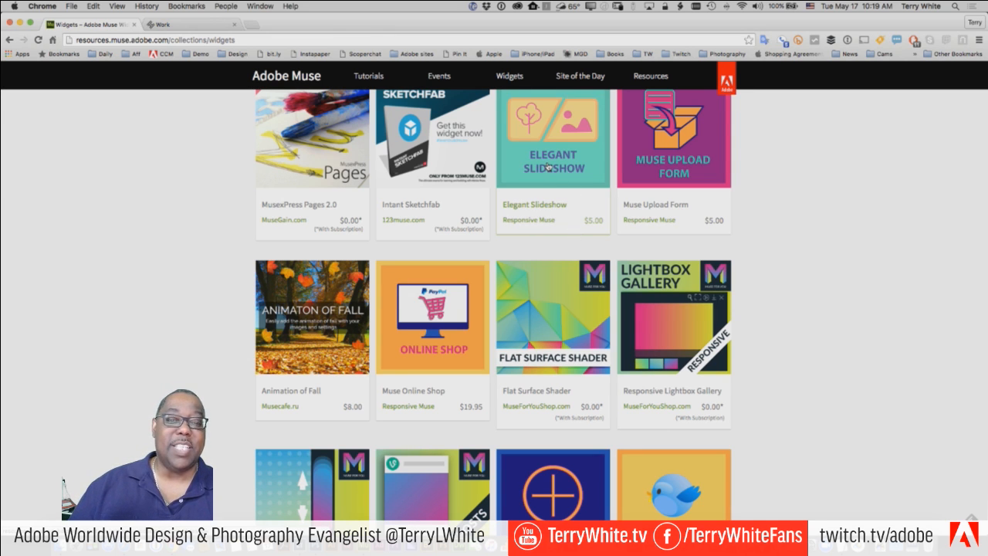
- Open the Elegant Slideshow widget's details and launch its live demo
left_click(547, 166)
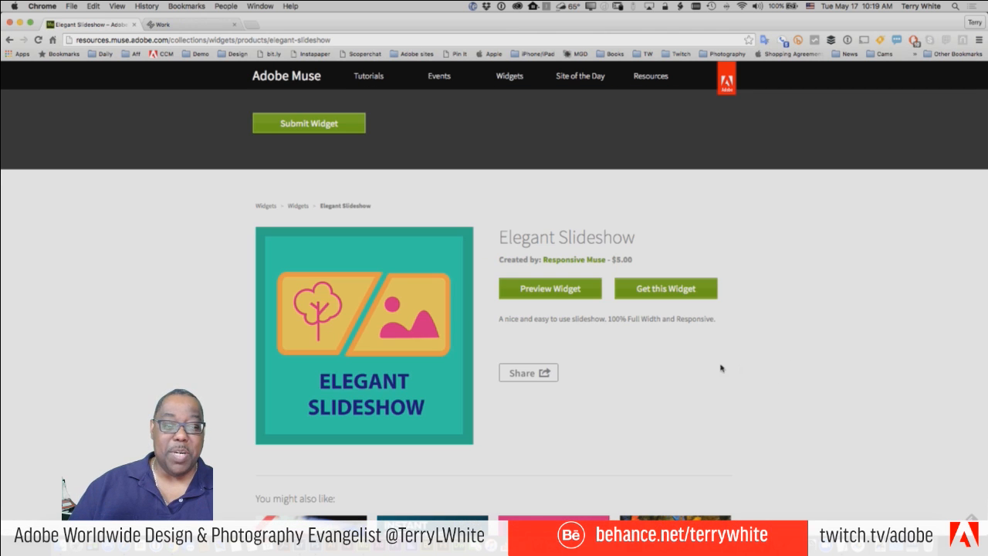
left_click(541, 294)
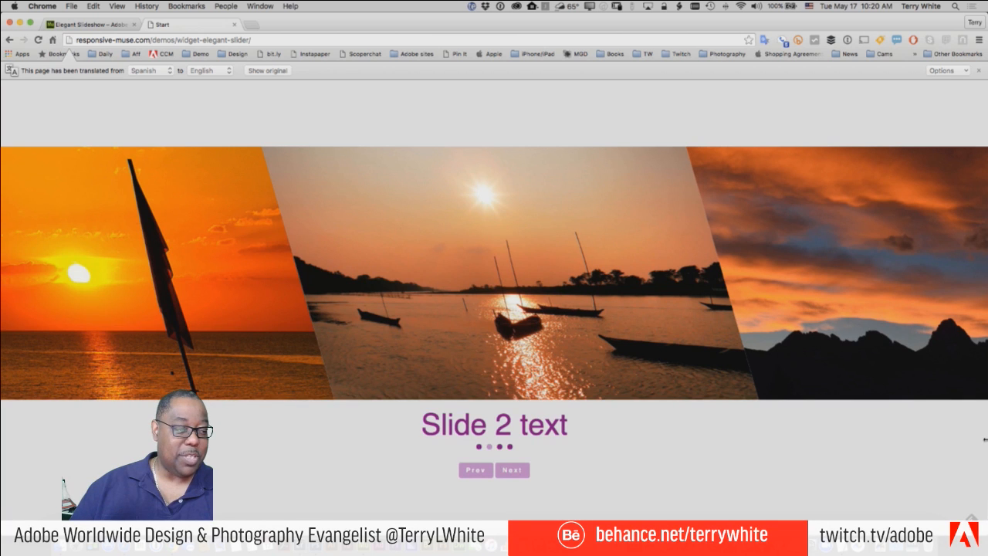
mouse_move(974, 439)
left_mouse_down()
mouse_move(206, 455)
mouse_move(664, 439)
mouse_move(987, 443)
left_mouse_up()
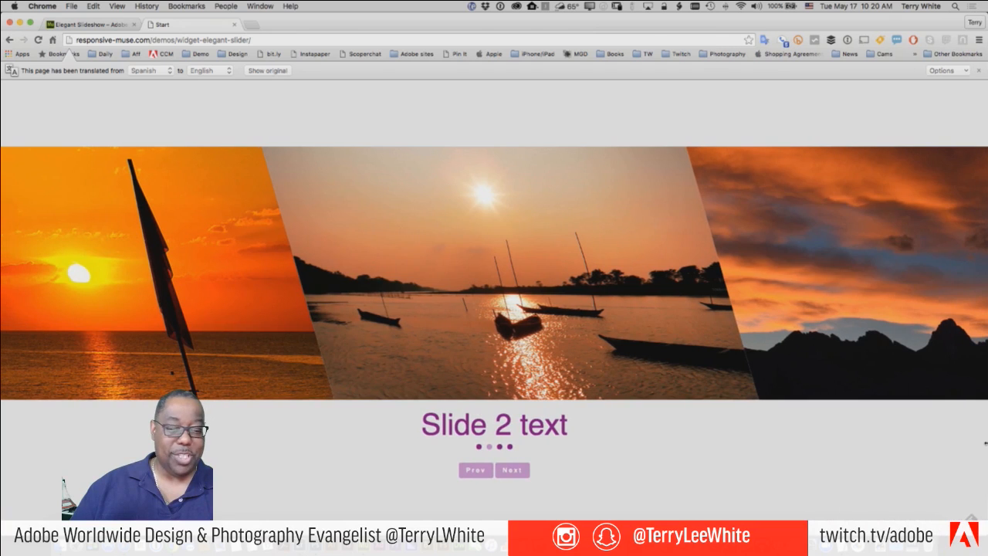
- Advance the slider through every slide, wrapping around to stop on Slide 3
left_click(512, 473)
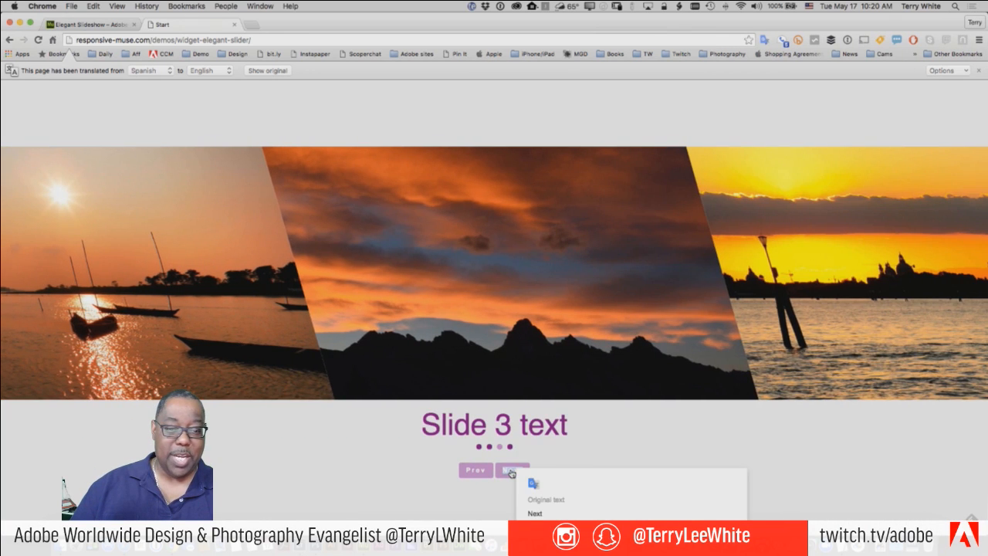
left_click(514, 470)
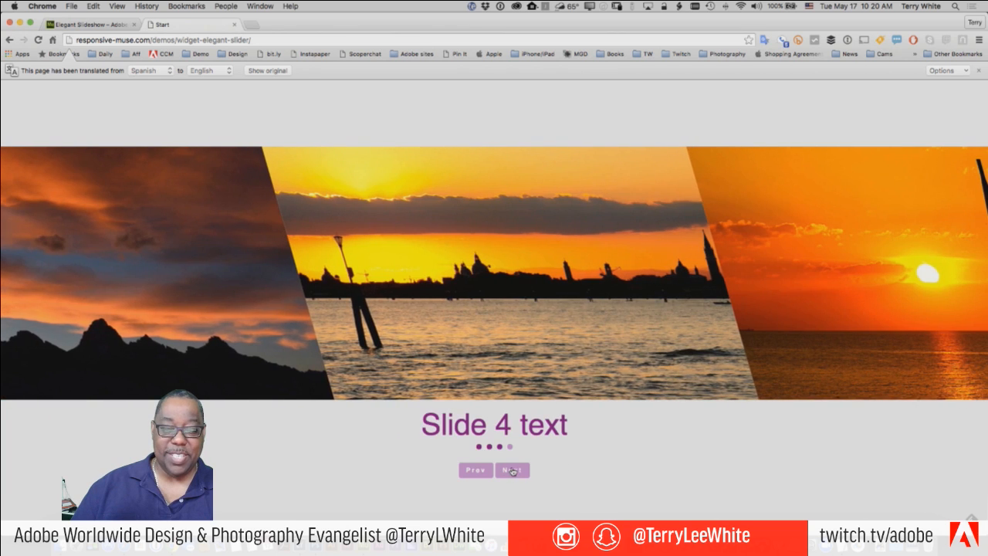
left_click(513, 471)
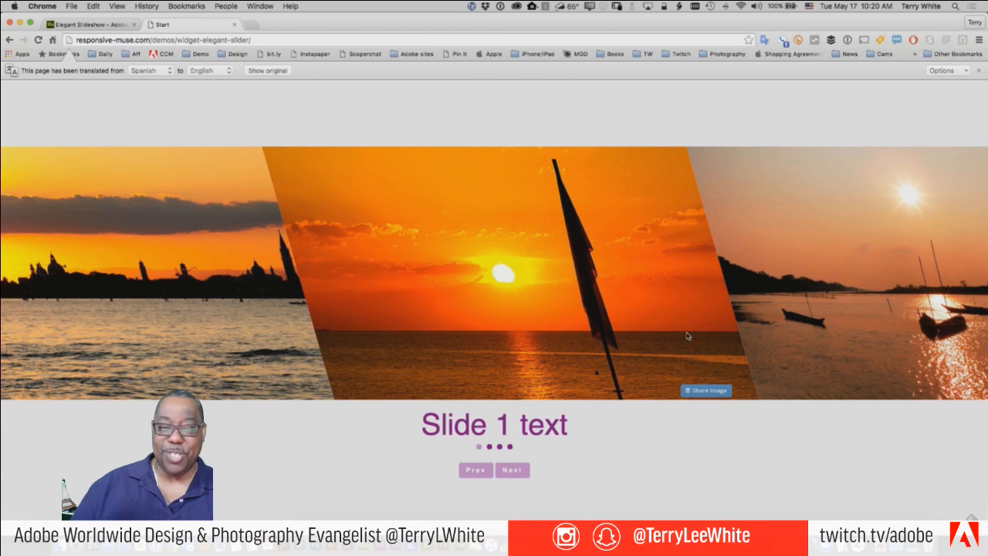
left_click(514, 471)
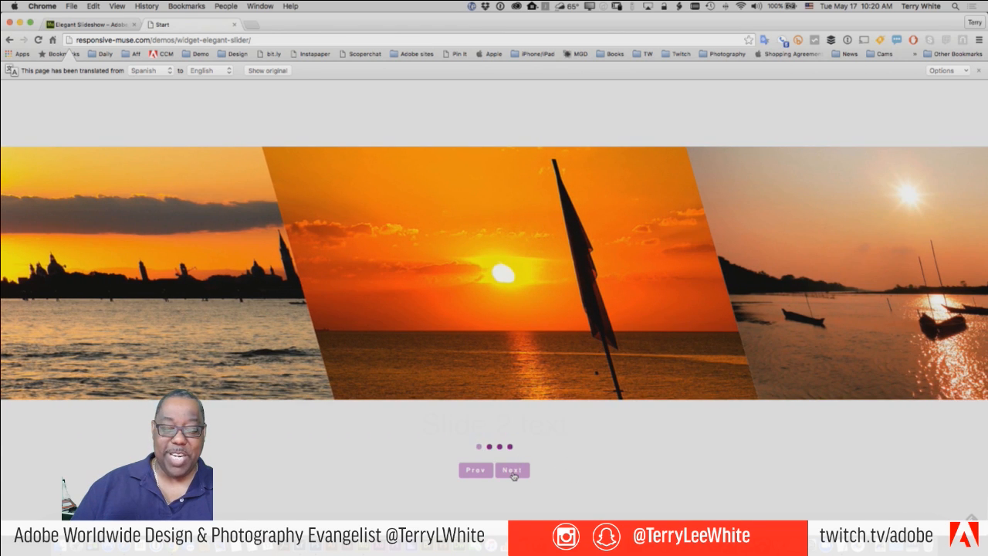
left_click(513, 470)
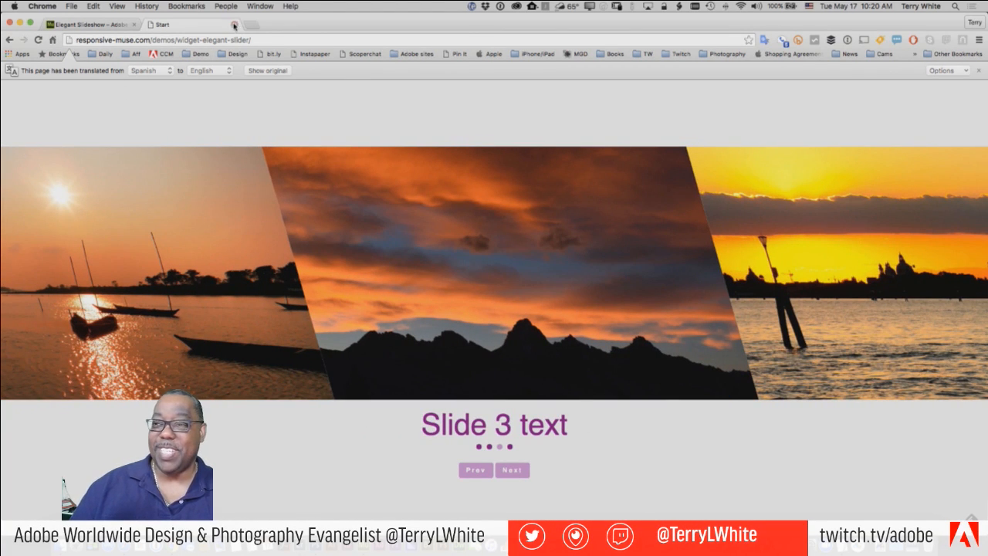
- Navigate back from the slider demo to the Widgets collection page
left_click(9, 39)
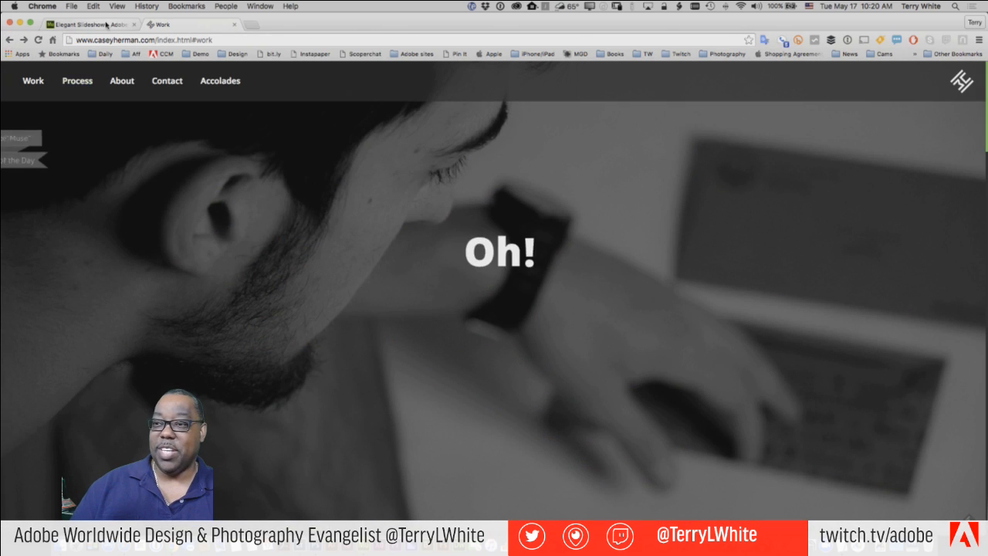
left_click(86, 24)
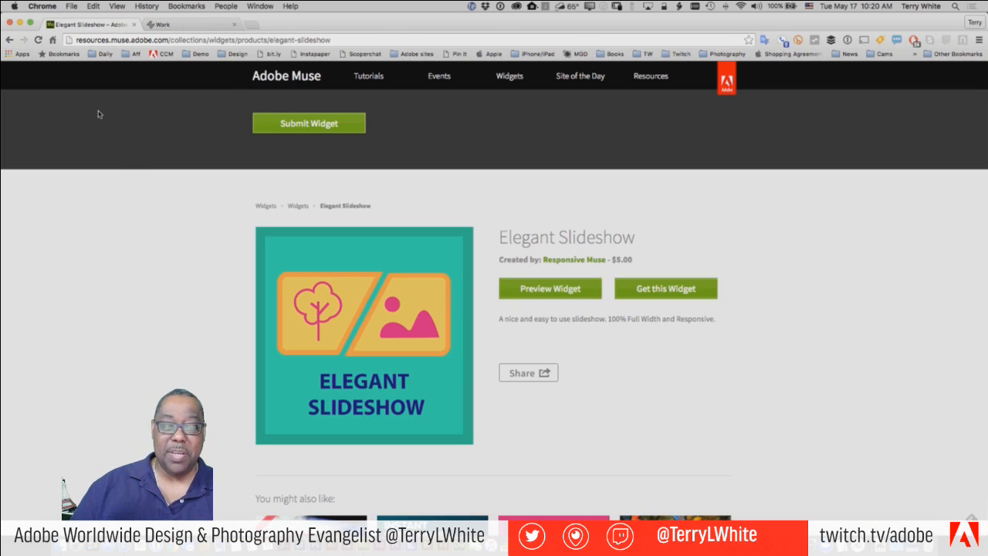
left_click(8, 41)
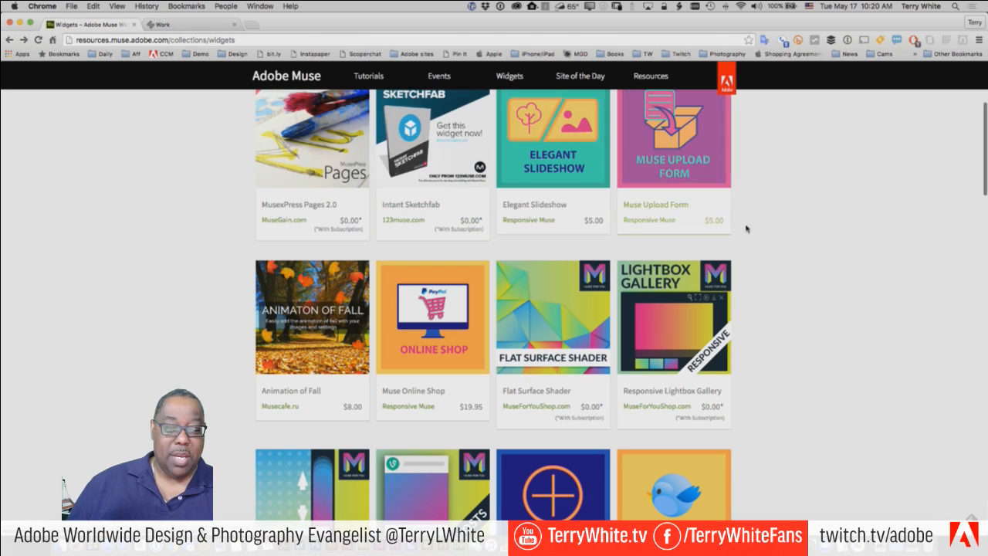
- Browse widget cards like Audio Trigger, Music Playlist and Hover Text, then list the Back history
scroll(779, 229, "down", 5)
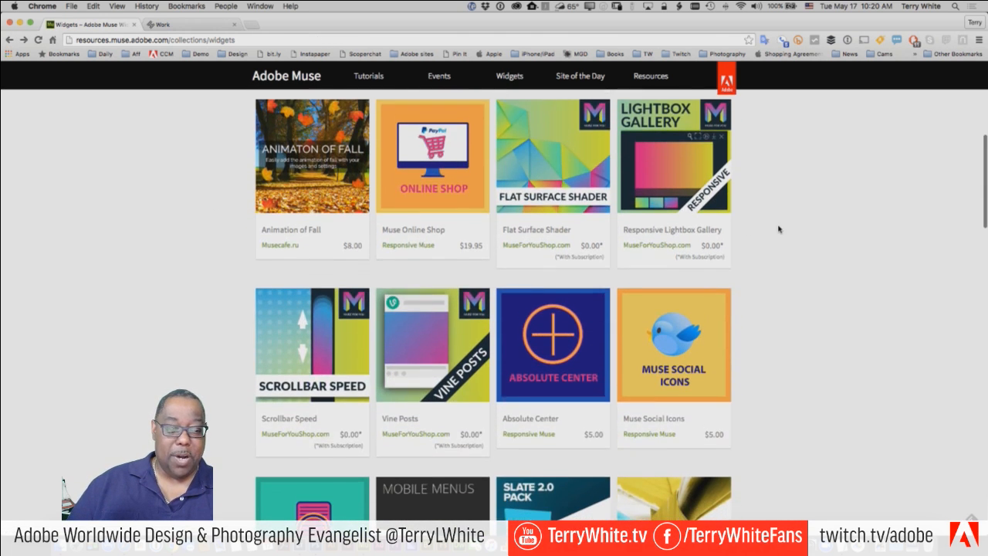
scroll(778, 228, "down", 7)
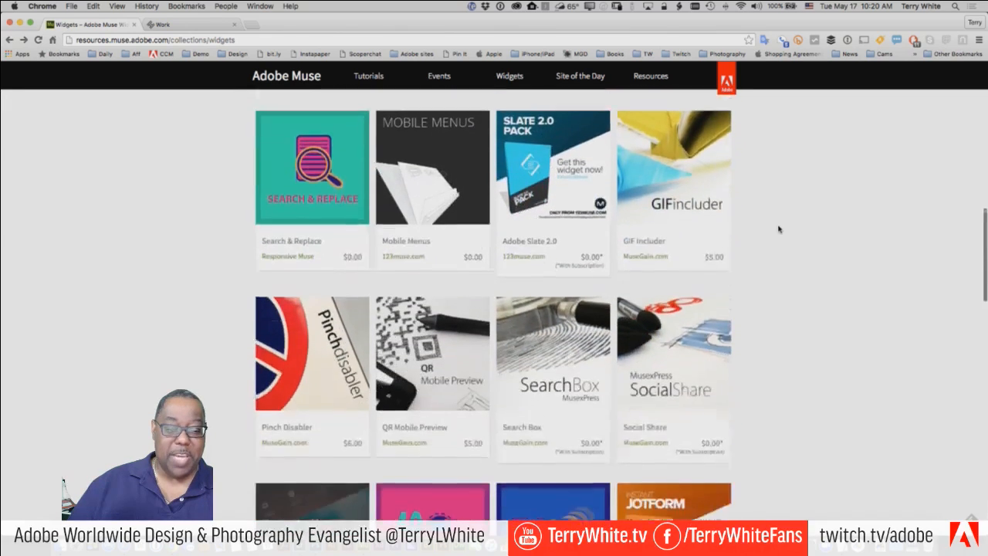
scroll(779, 228, "down", 3)
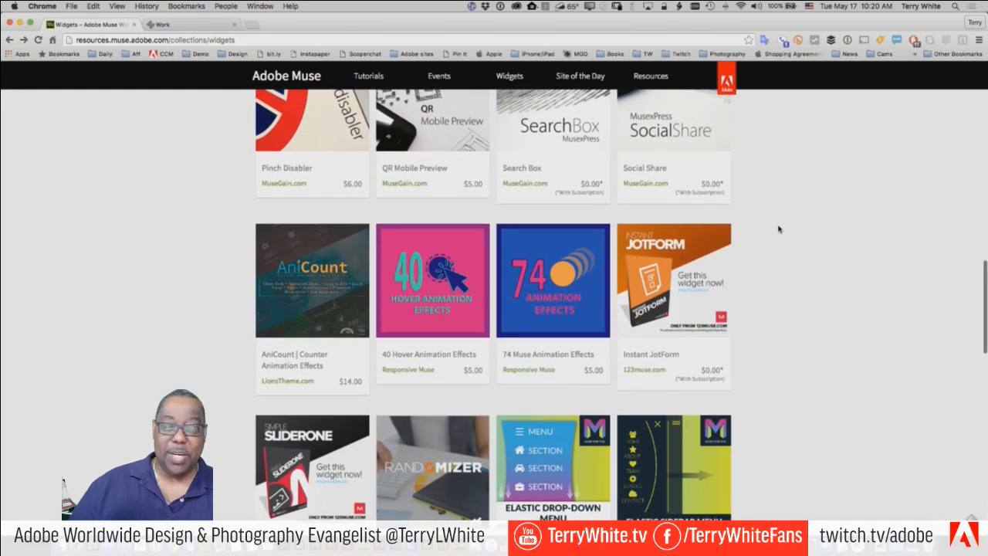
scroll(778, 229, "down", 6)
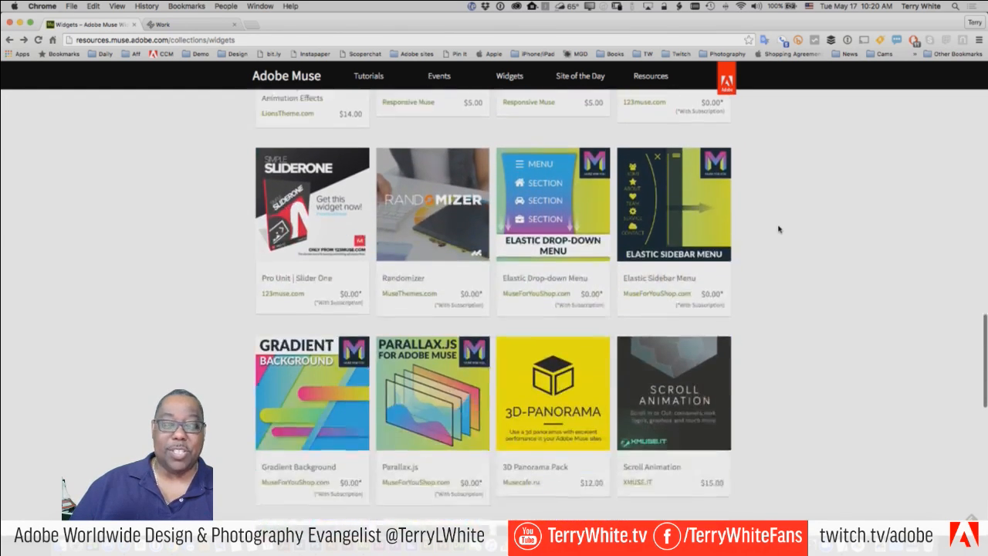
scroll(778, 229, "down", 6)
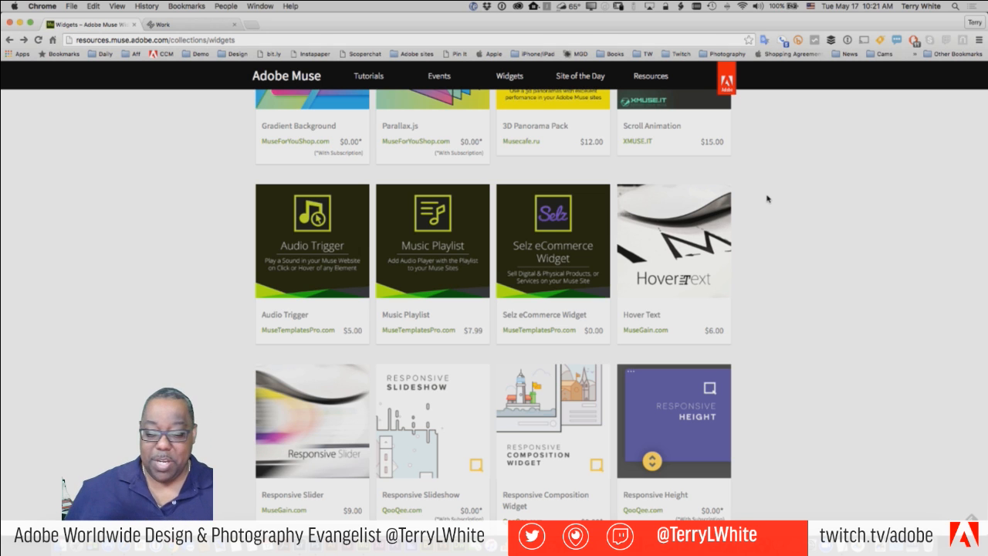
scroll(767, 199, "up", 2)
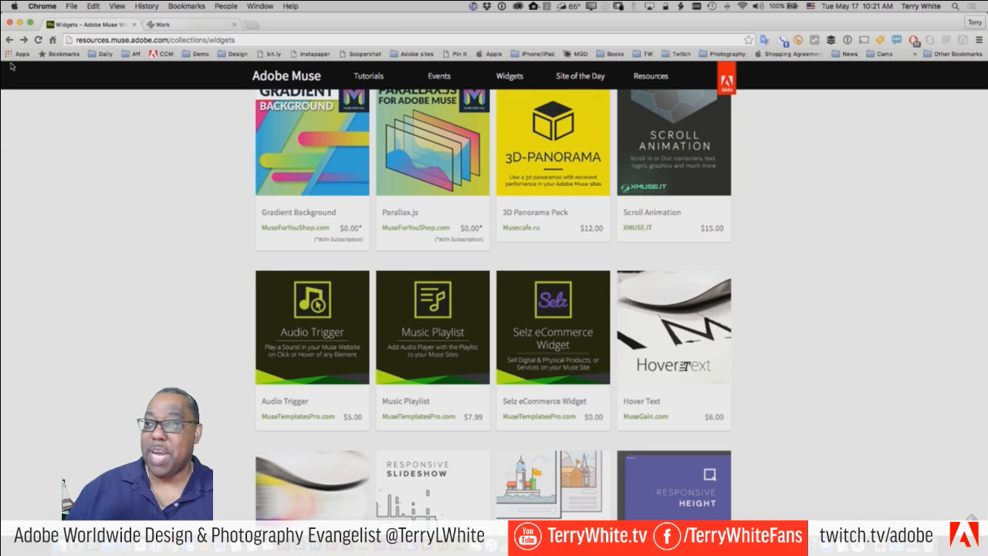
right_click(9, 39)
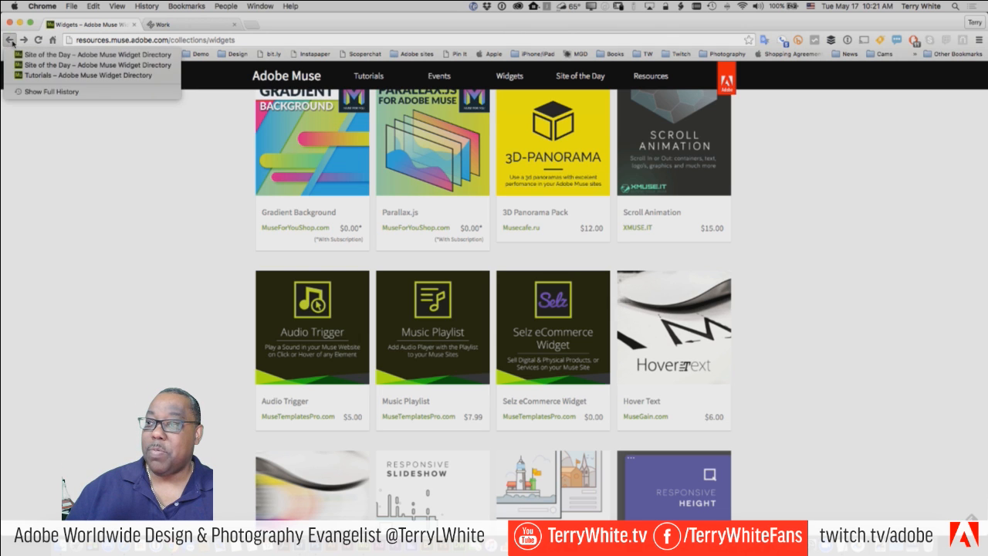
- From the Tutorials page, download Kahve Starter - Responsive as kahve-resp.zip and show it in Finder
left_click(46, 74)
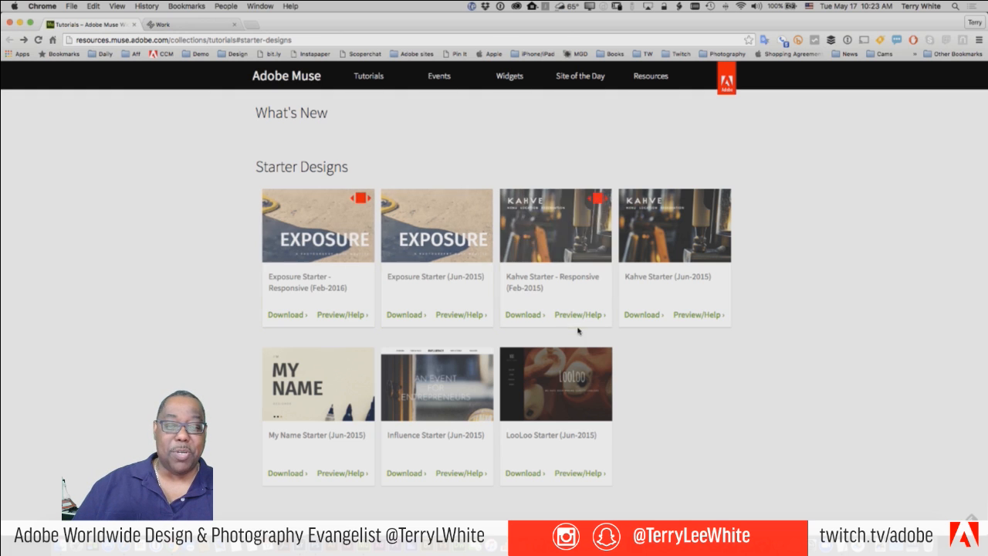
left_click(515, 315)
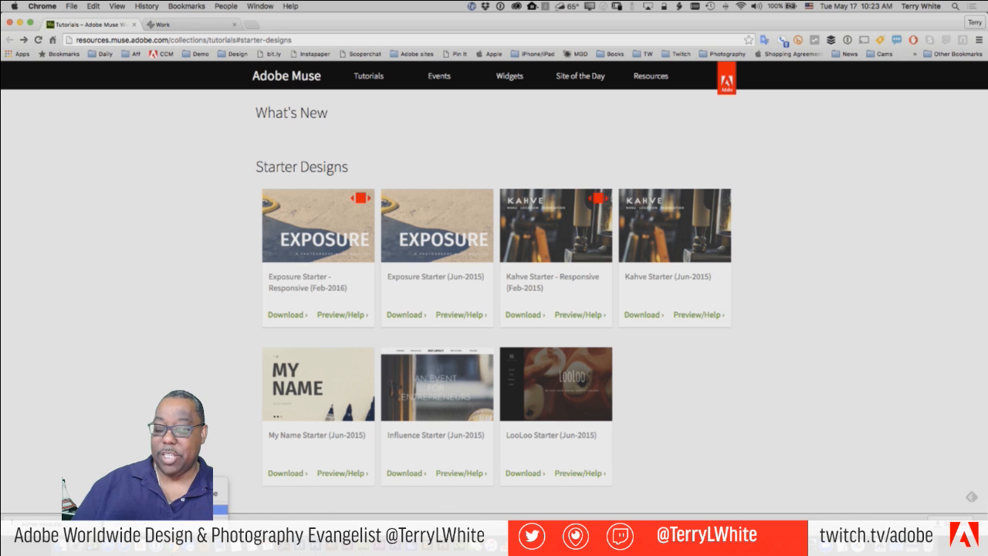
left_click(77, 526)
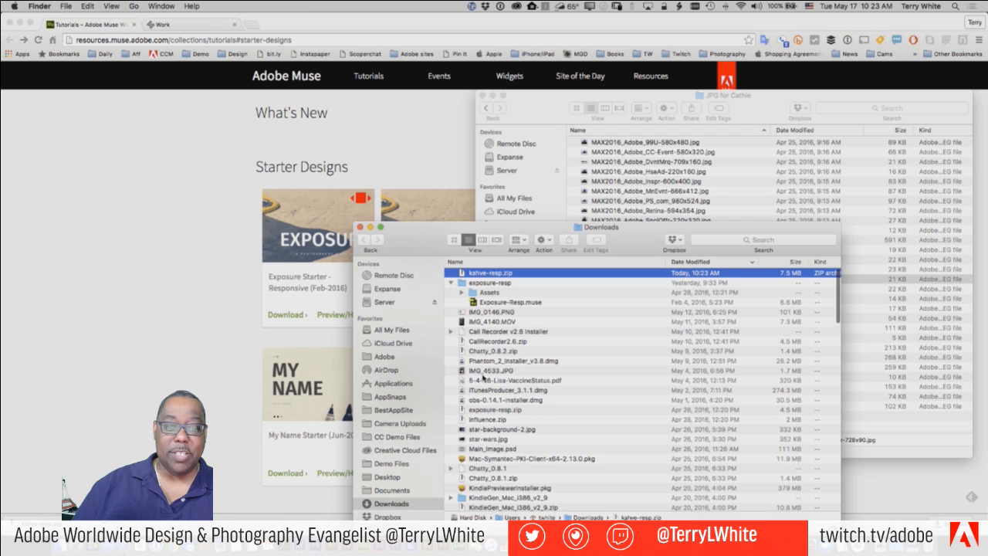
- Unzip kahve-resp.zip, move the kahve-resp folder onto the Desktop, and open it there
double_click(479, 274)
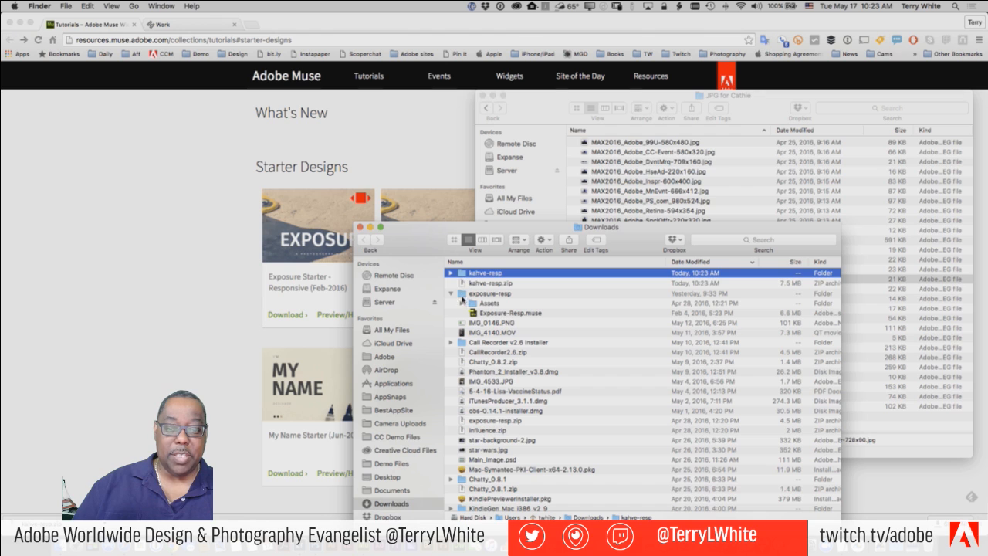
left_click_drag(461, 279, 413, 480)
left_click(389, 477)
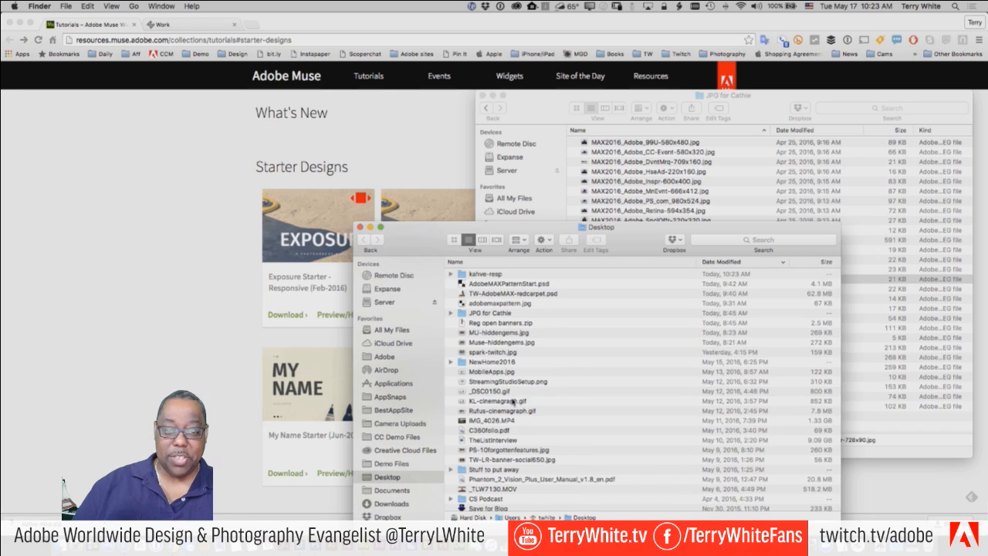
double_click(465, 277)
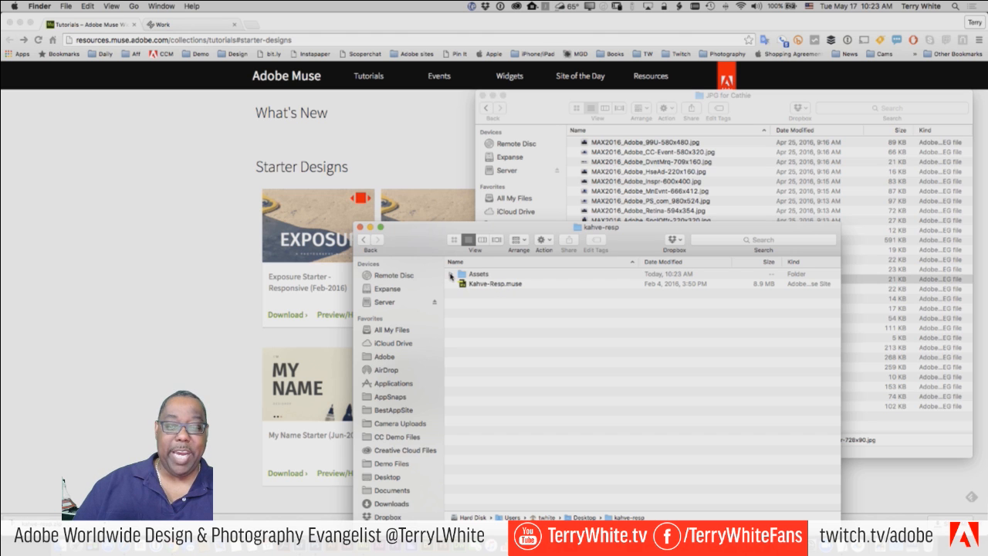
- Expand Assets, Backgrounds and Icons to inspect their files, then collapse them again
left_click(452, 276)
left_click(461, 284)
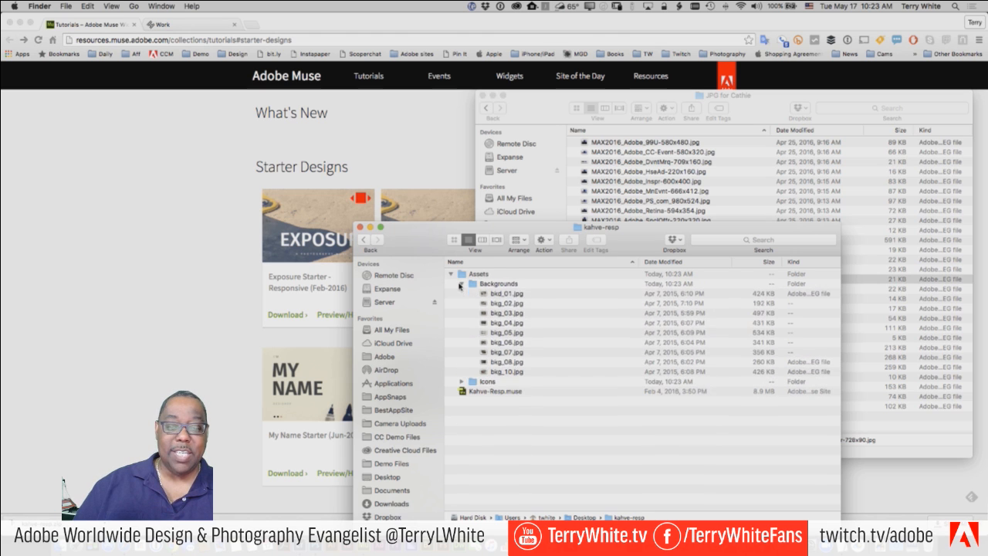
left_click(462, 382)
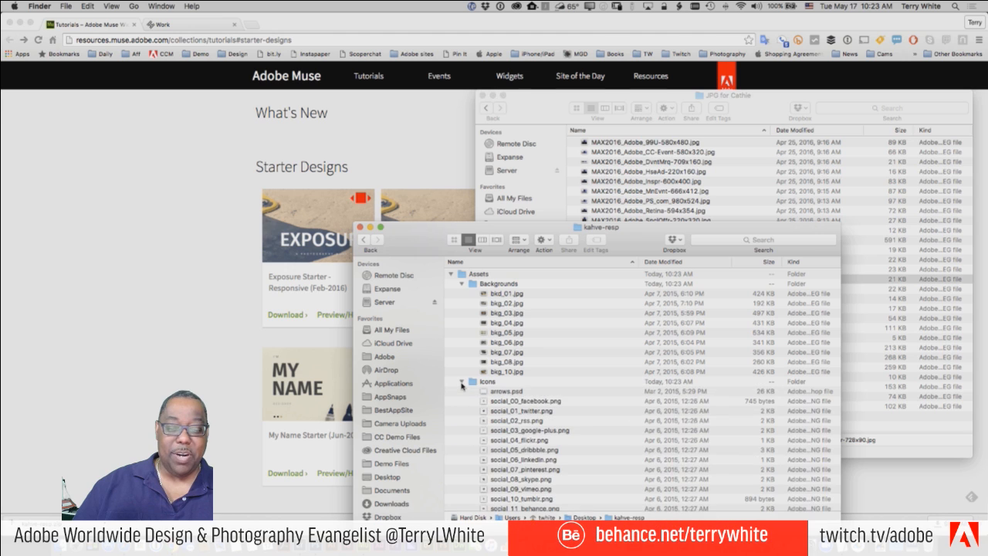
left_click(462, 382)
left_click(461, 283)
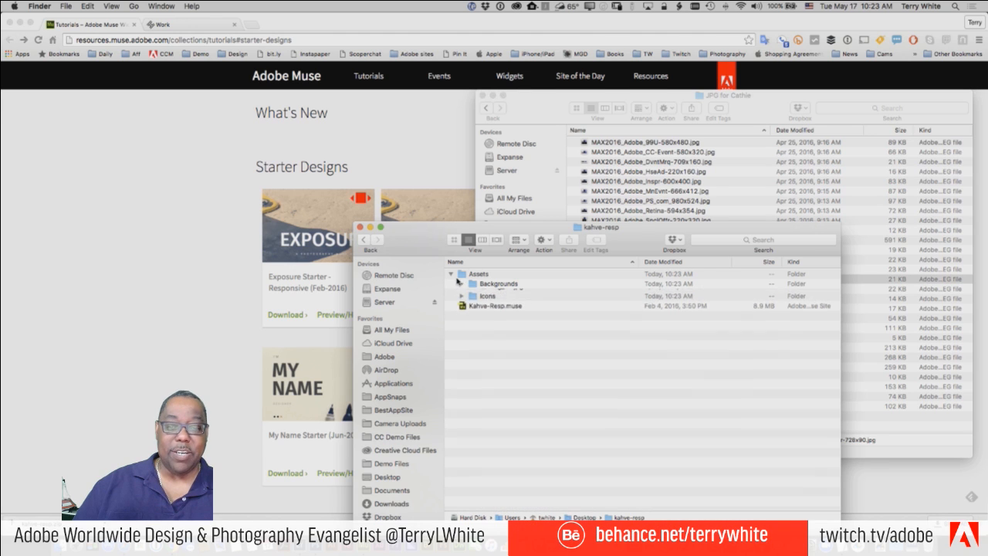
left_click(452, 275)
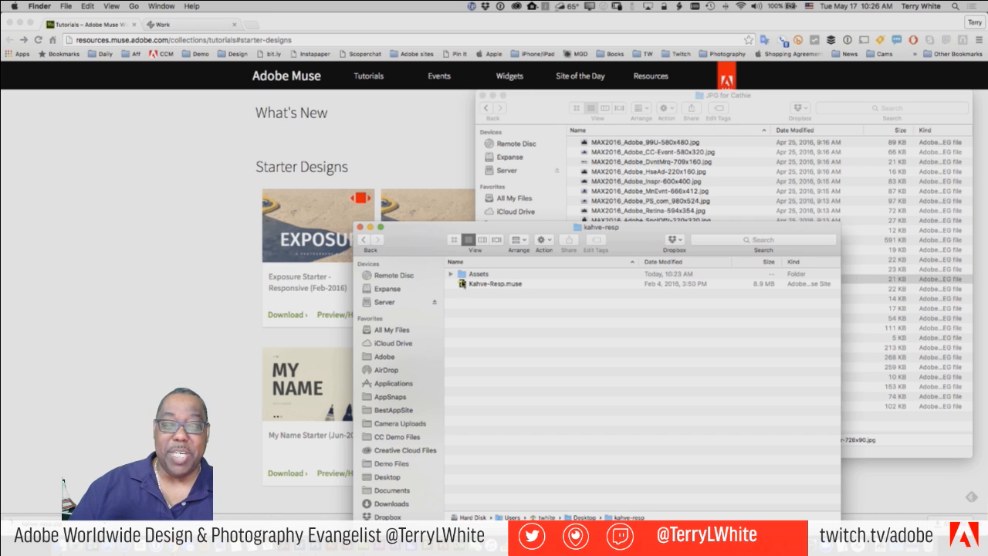
- Open Kahve-Resp.muse in Muse's Plan view, then switch back to Chrome's Starter Designs page
left_click(461, 285)
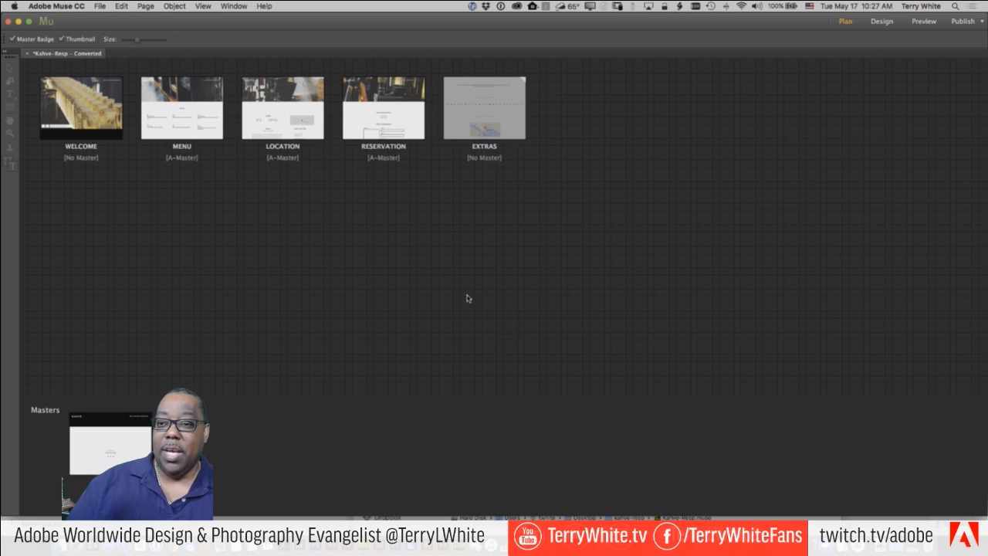
mouse_move(77, 152)
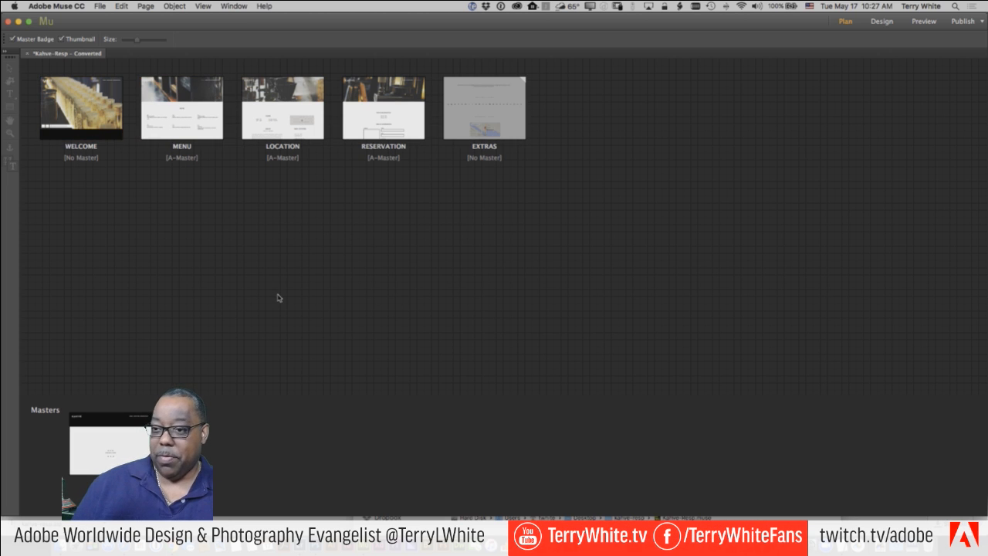
key("super+Tab")
key("super+Tab")
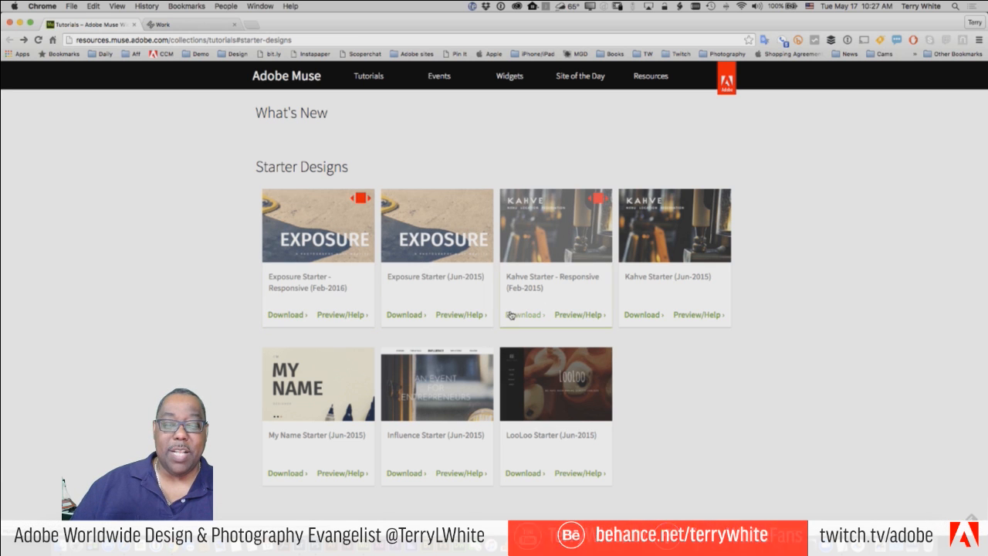
- Launch the Kahve starter's live preview and visit its Location and Menu pages
left_click(567, 317)
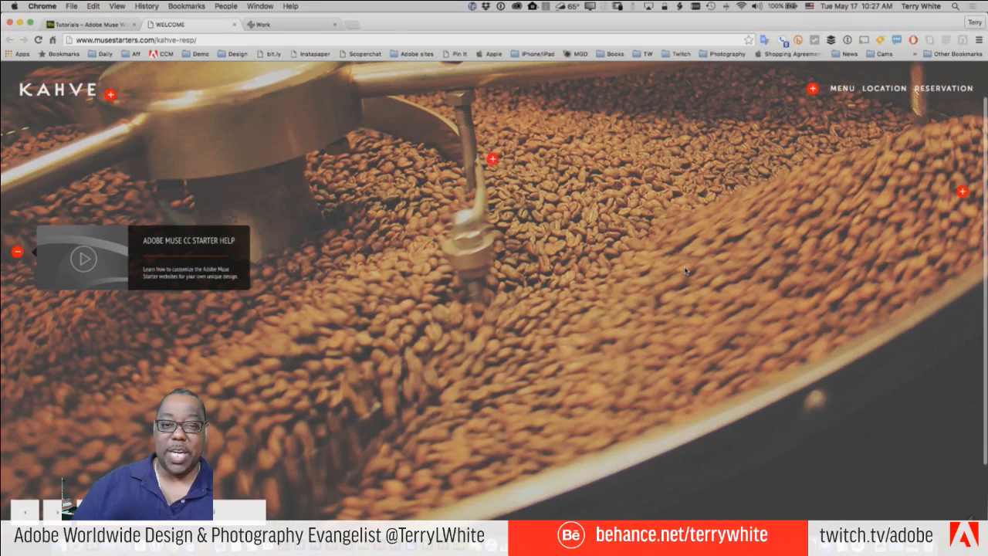
left_click(882, 88)
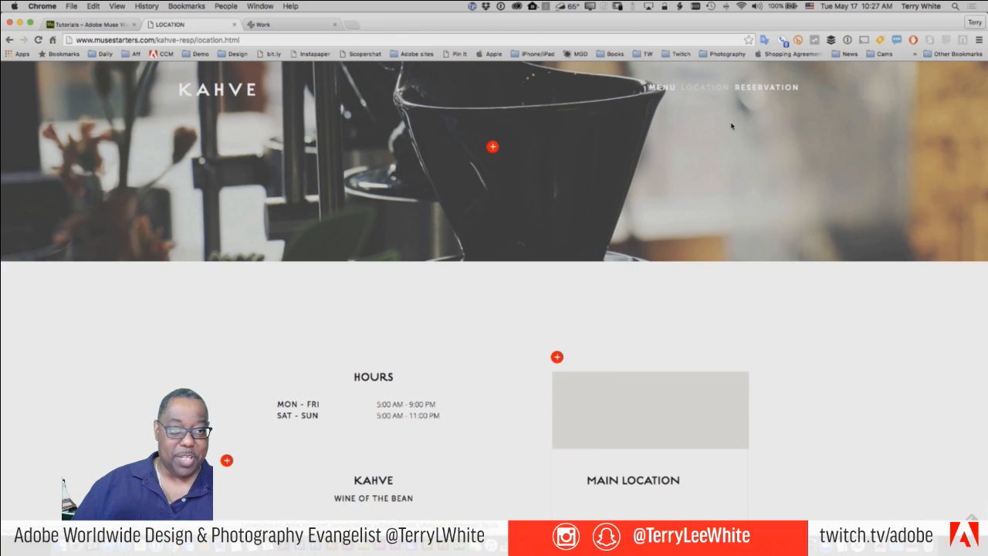
left_click(668, 91)
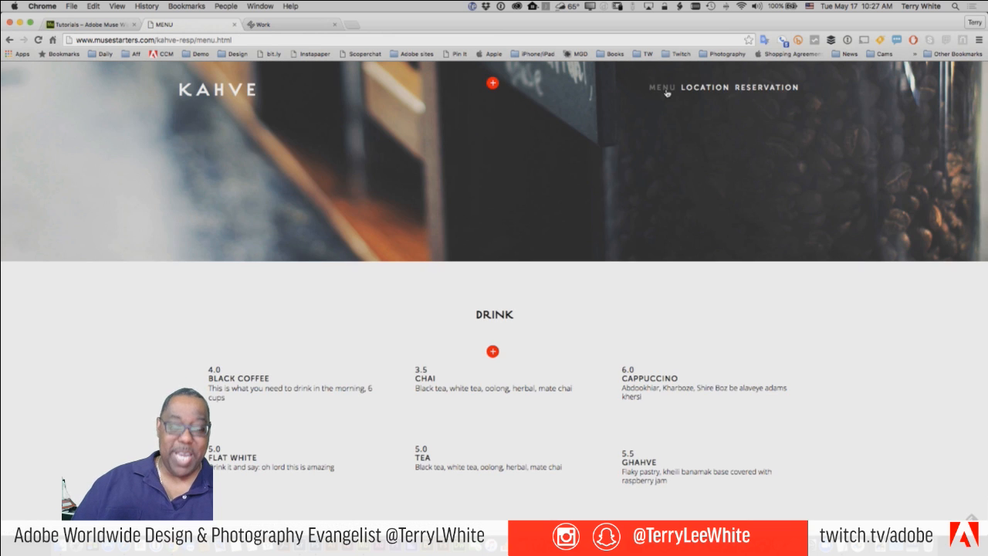
left_click(711, 91)
- Resize the window, scroll the Reservation page, and return to the Menu page's drink list
left_click(753, 94)
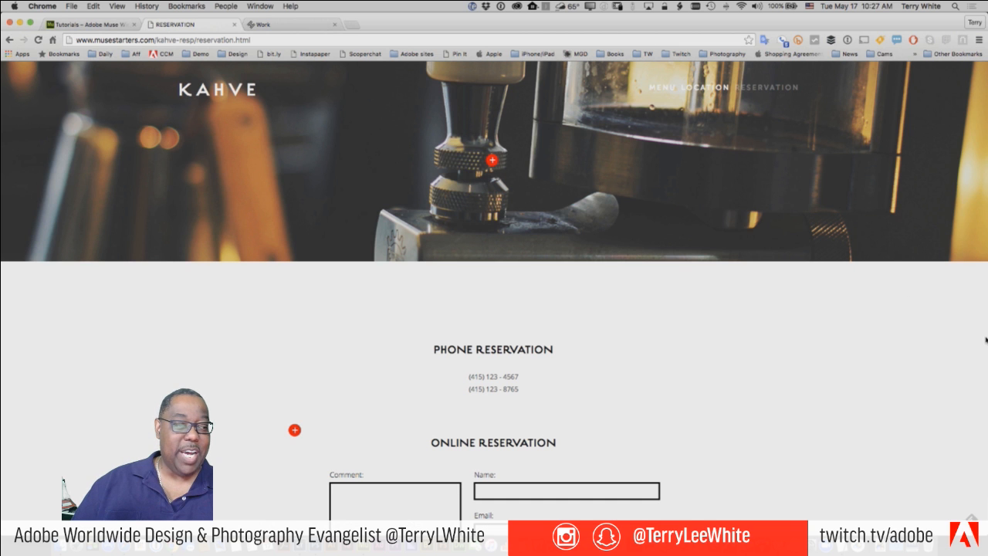
left_click_drag(986, 340, 618, 325)
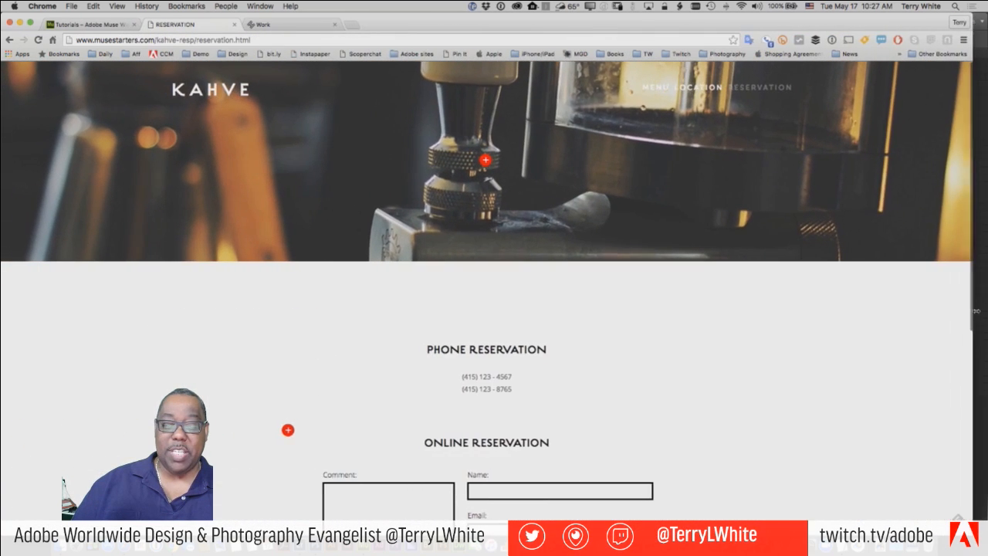
scroll(777, 331, "down", 5)
scroll(776, 331, "down", 2)
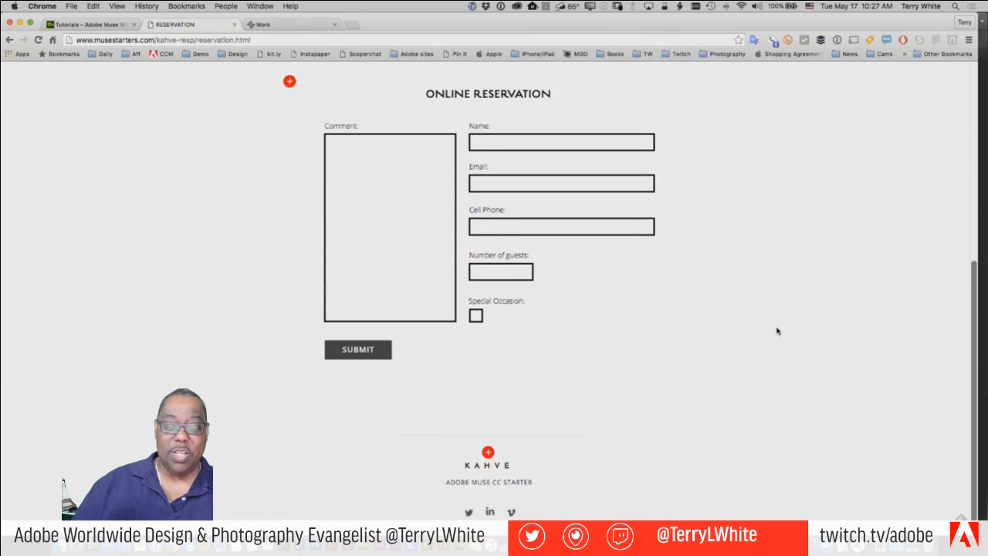
scroll(777, 331, "up", 5)
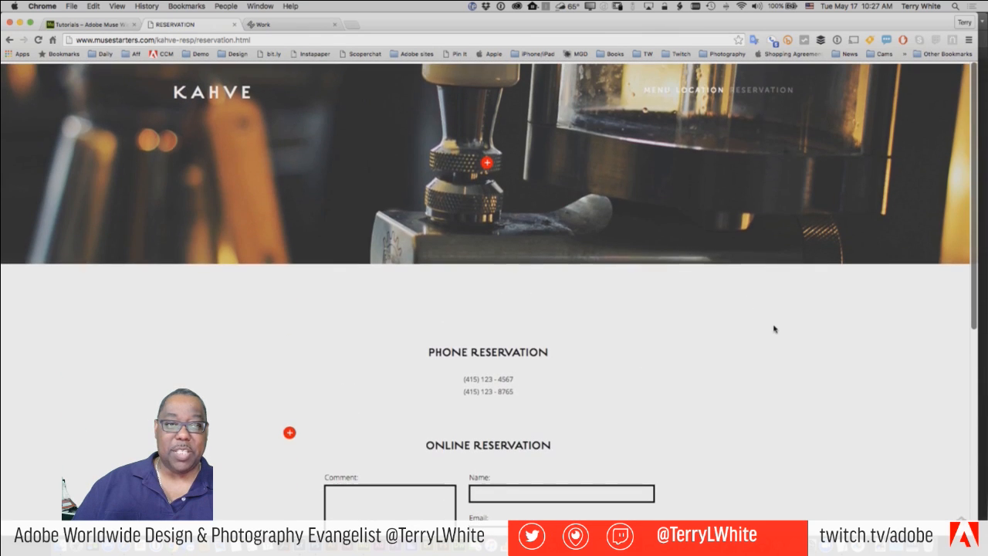
left_click(658, 92)
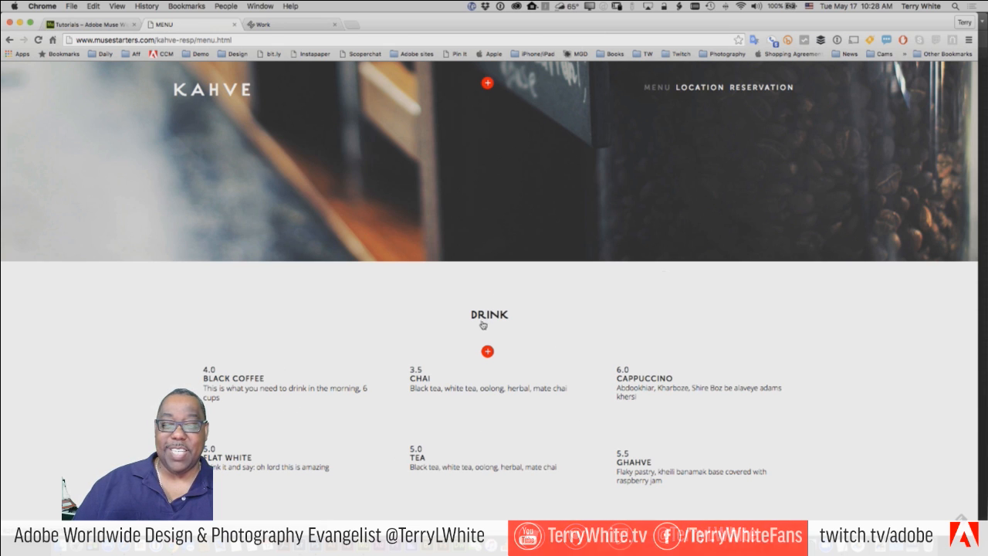
- Scroll the Menu page to its footer social icons, then switch back to the Kahve-Resp plan in Muse
scroll(487, 325, "down", 8)
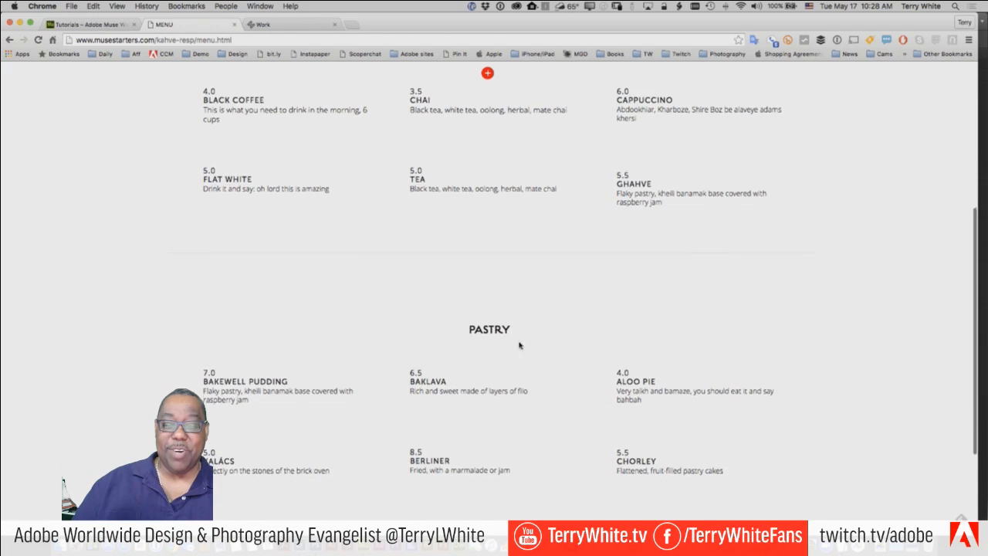
scroll(494, 344, "down", 3)
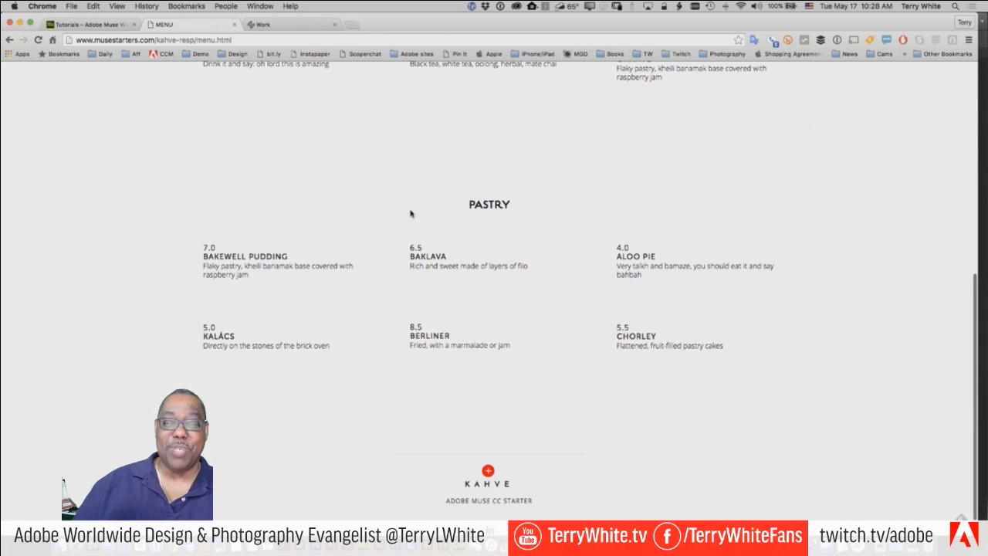
scroll(588, 324, "down", 1)
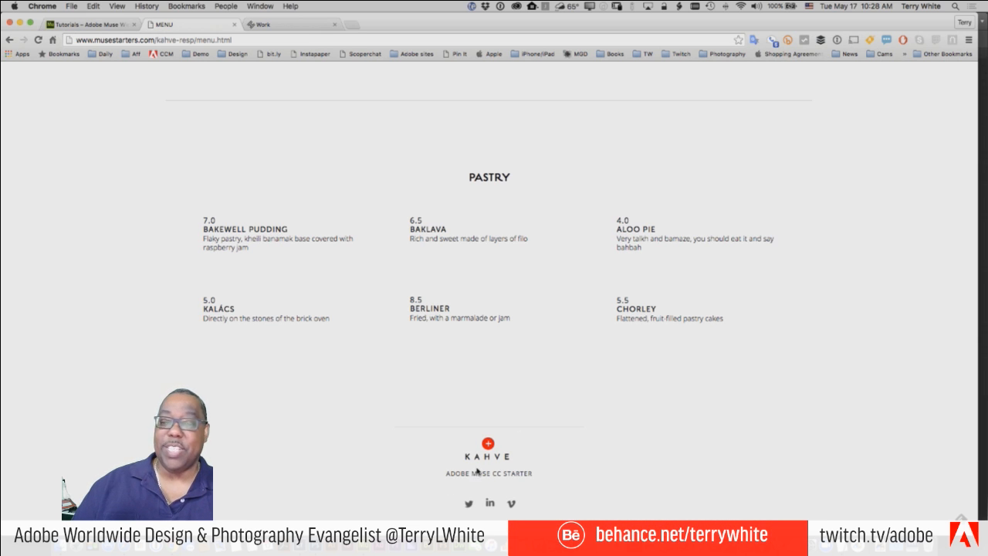
scroll(453, 432, "up", 3)
scroll(452, 433, "up", 2)
key("super+Tab")
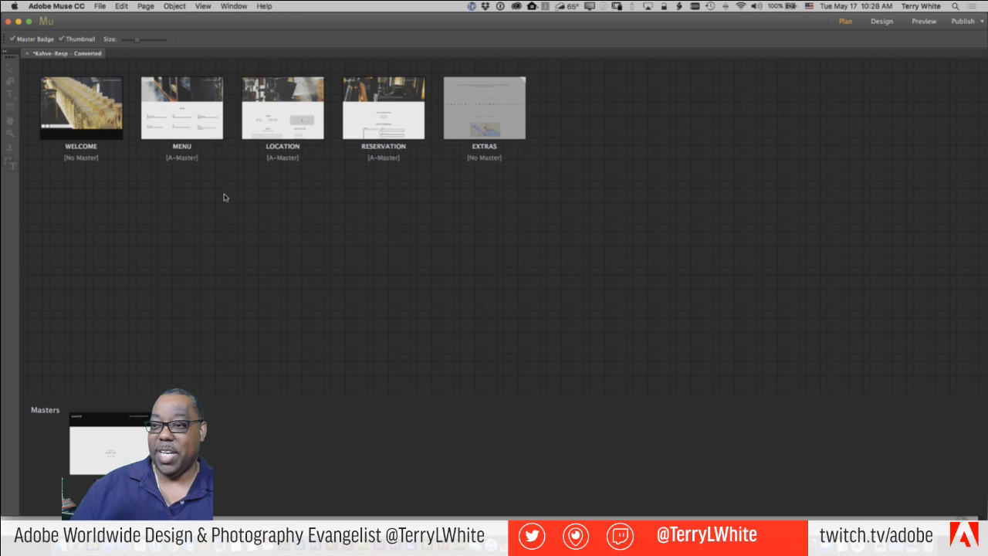
- Open the A-Master page and delete the ADOBE MUSE CC STARTER text line
mouse_move(66, 118)
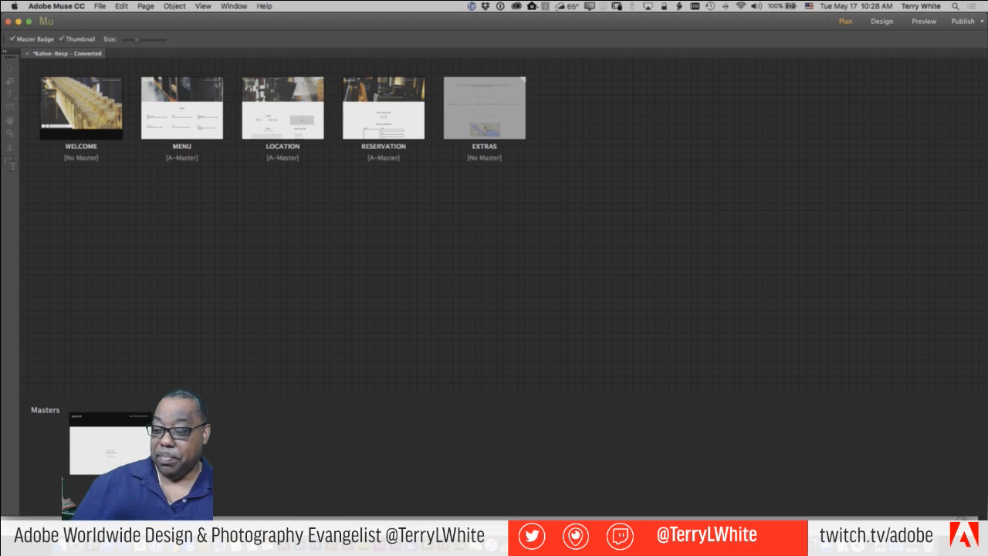
double_click(128, 457)
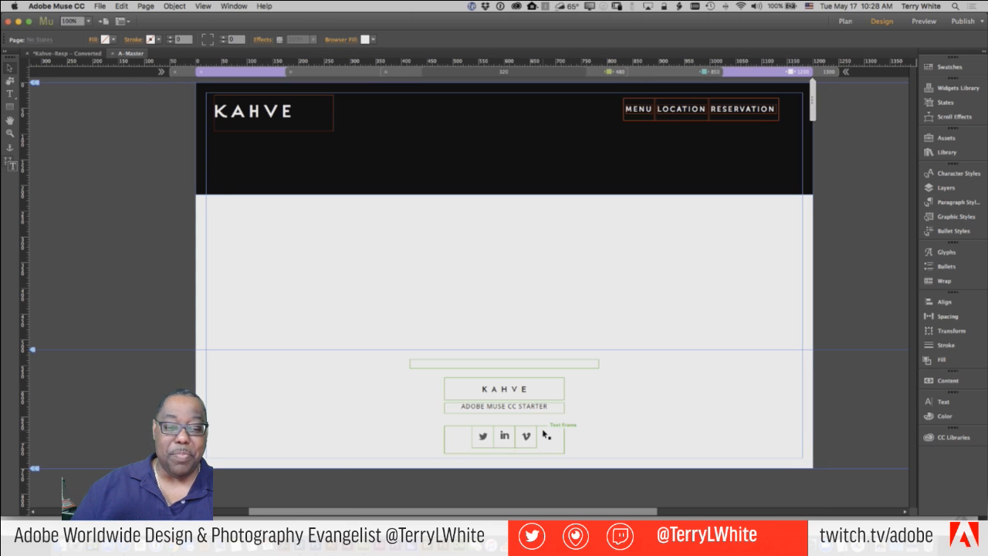
left_click(525, 406)
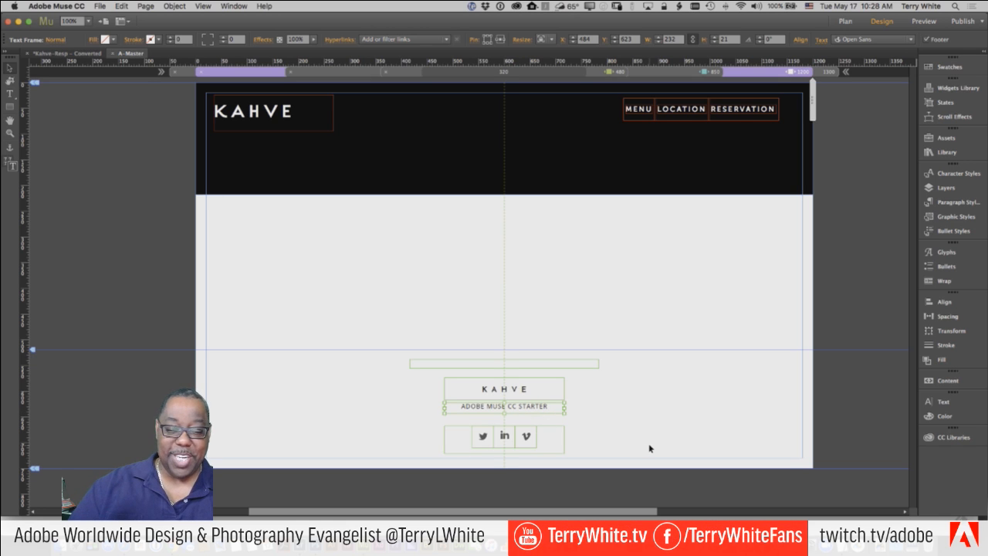
key("Delete")
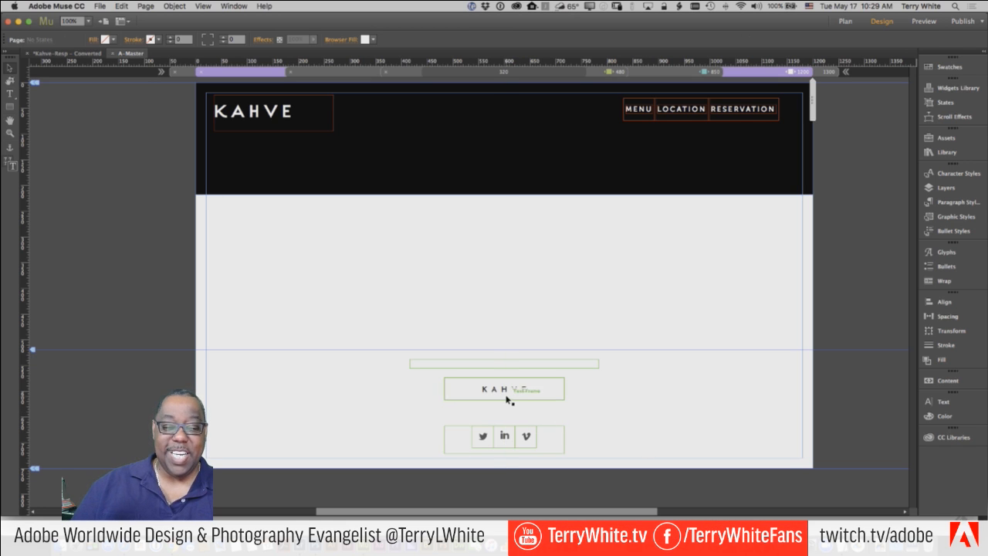
- Replace the footer text KAHVE with TWITCH
left_click(517, 389)
left_click_drag(525, 390, 477, 390)
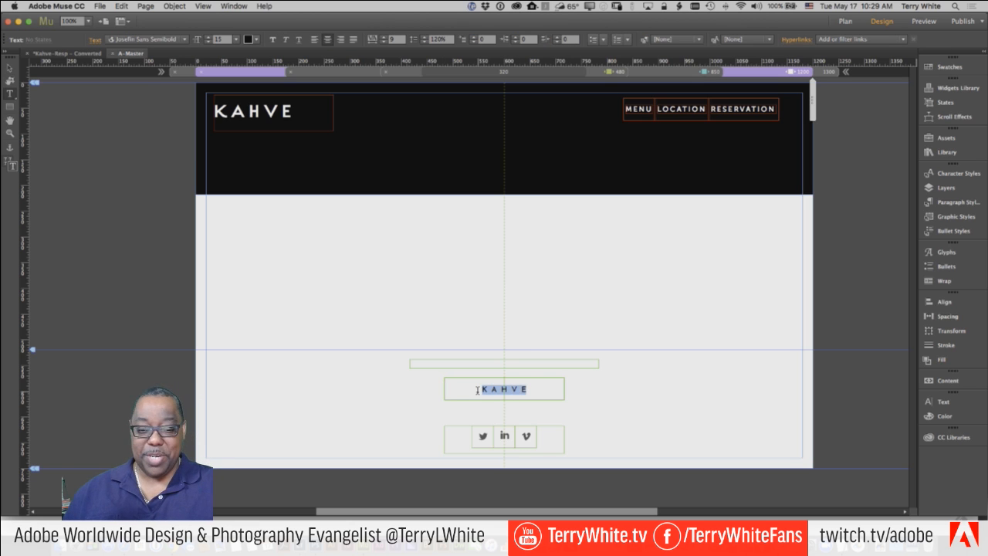
key("BackSpace")
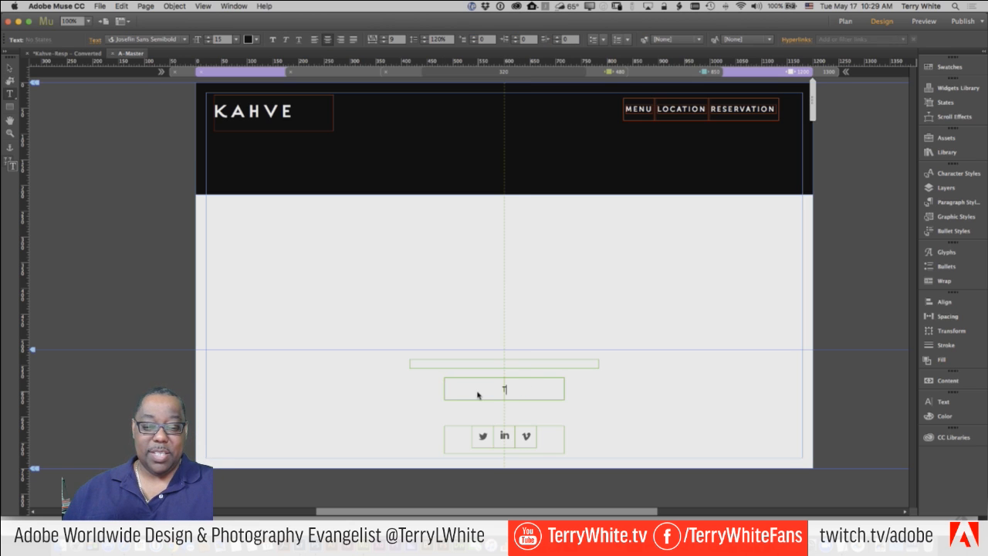
type("TWITCH")
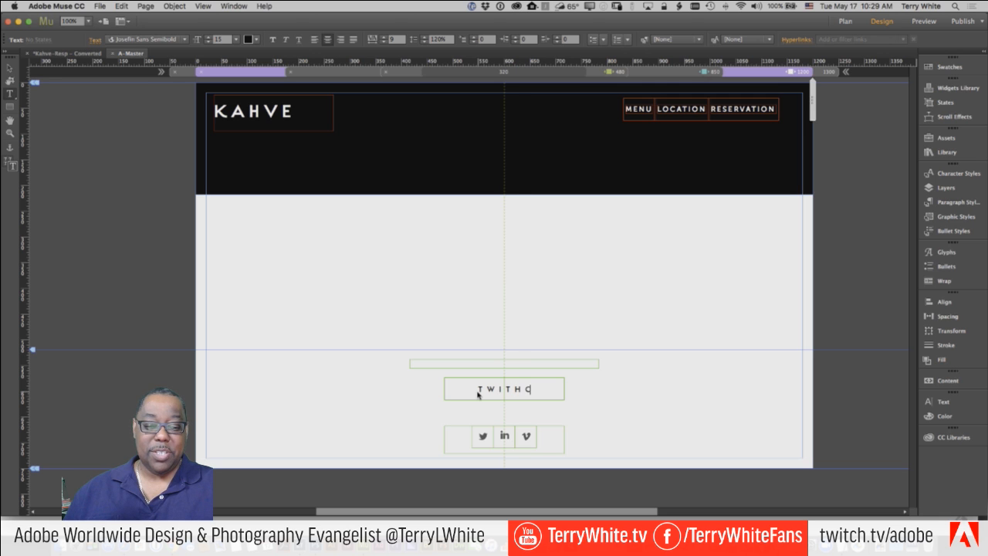
key("BackSpace")
key("BackSpace")
type("CH")
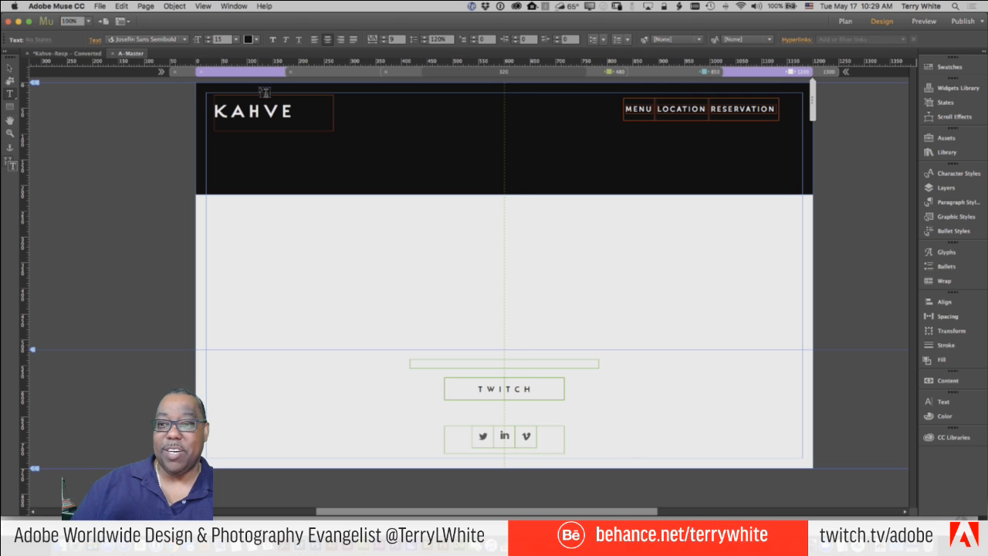
- Retype the A-Master header logo from KAHVE to TWITCH
left_click_drag(291, 110, 215, 111)
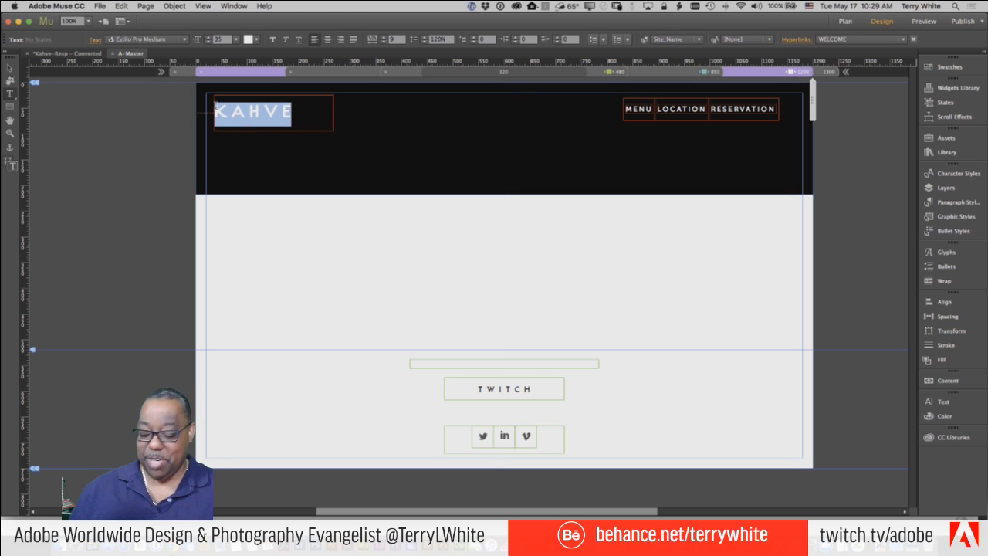
type("TWIT")
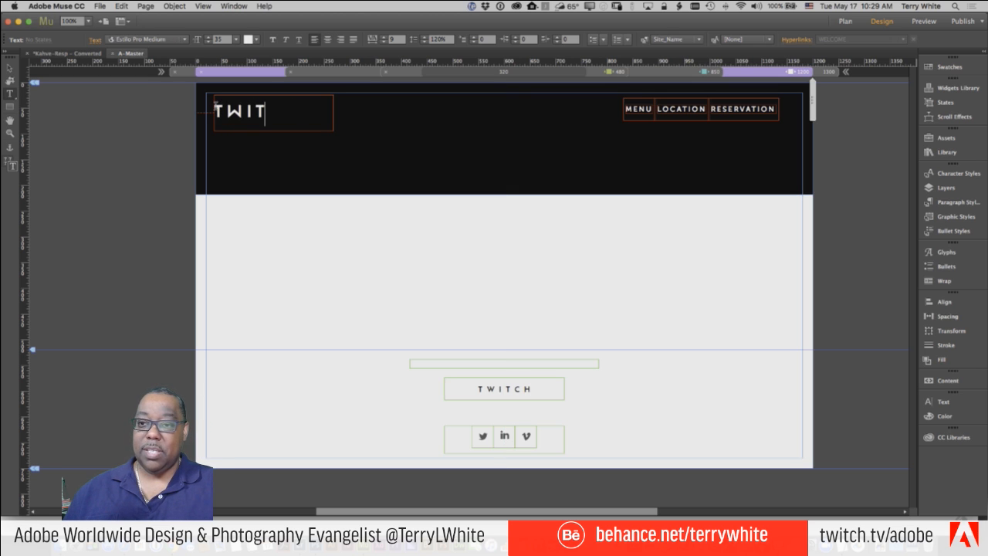
type("CH")
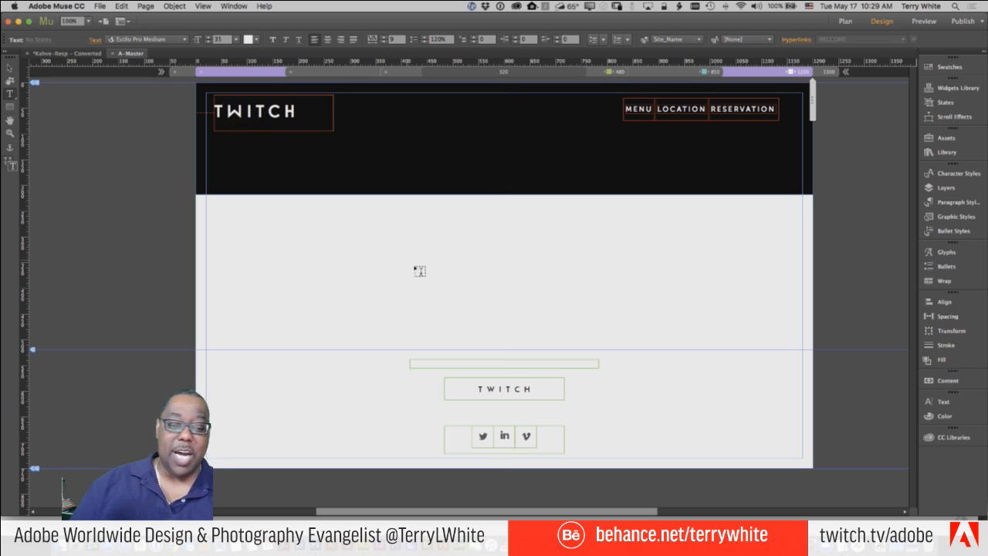
left_click(16, 69)
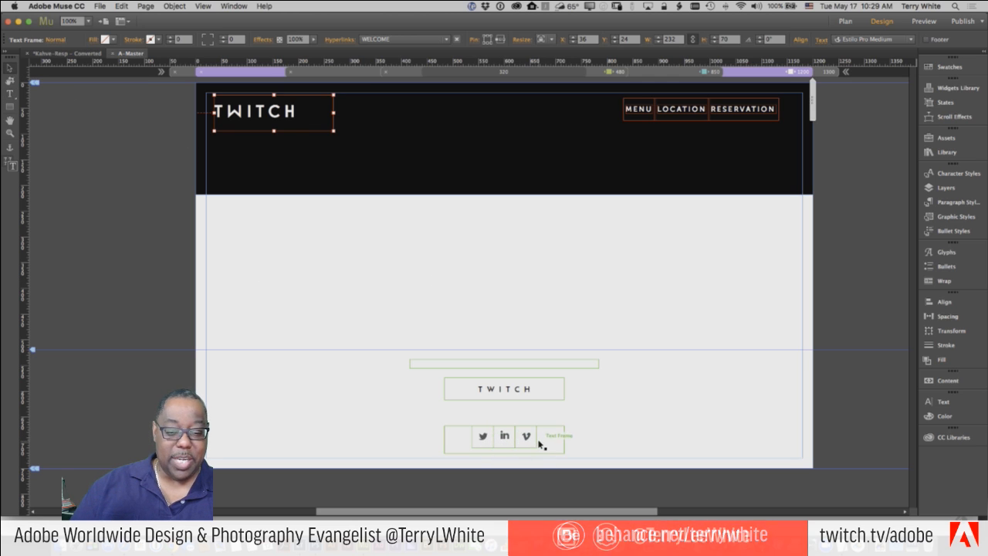
left_click(505, 439)
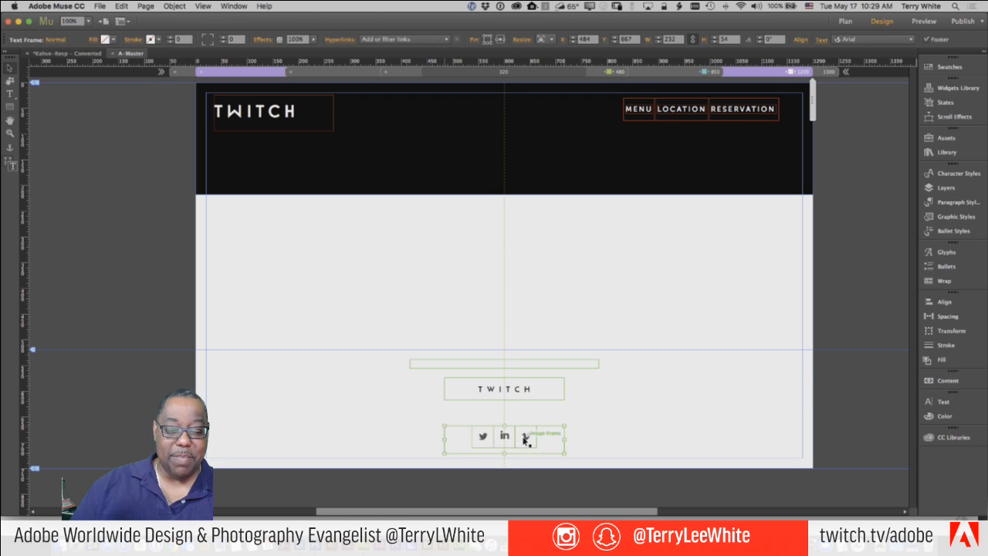
- Delete the LinkedIn and Vimeo icons from the footer social group, leaving only Twitter
double_click(524, 438)
left_click_drag(495, 437, 537, 437)
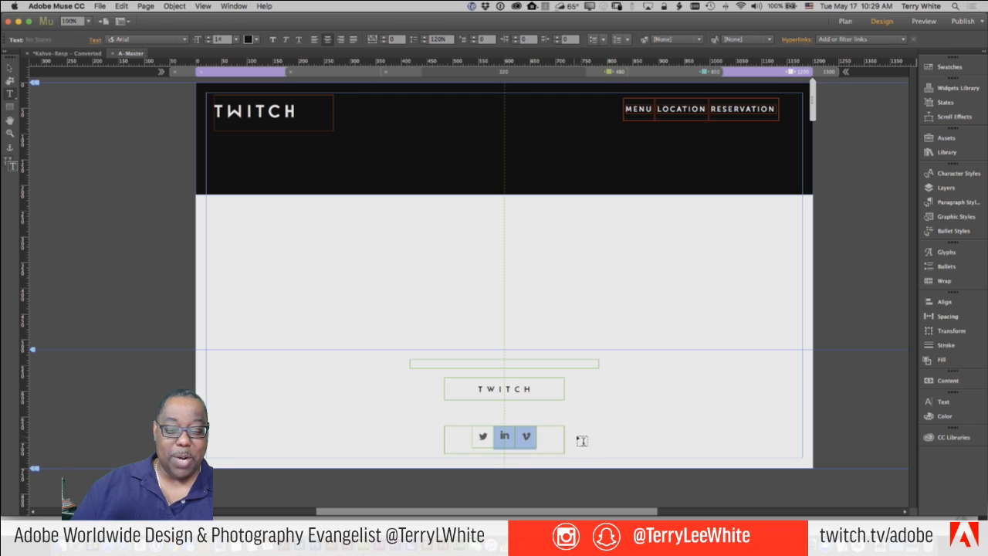
left_click(9, 67)
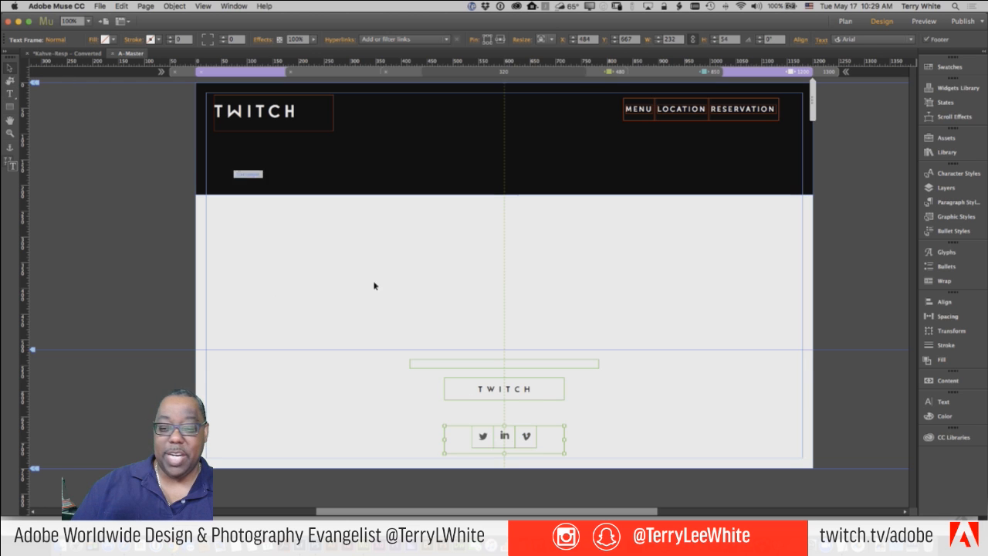
left_click(506, 438)
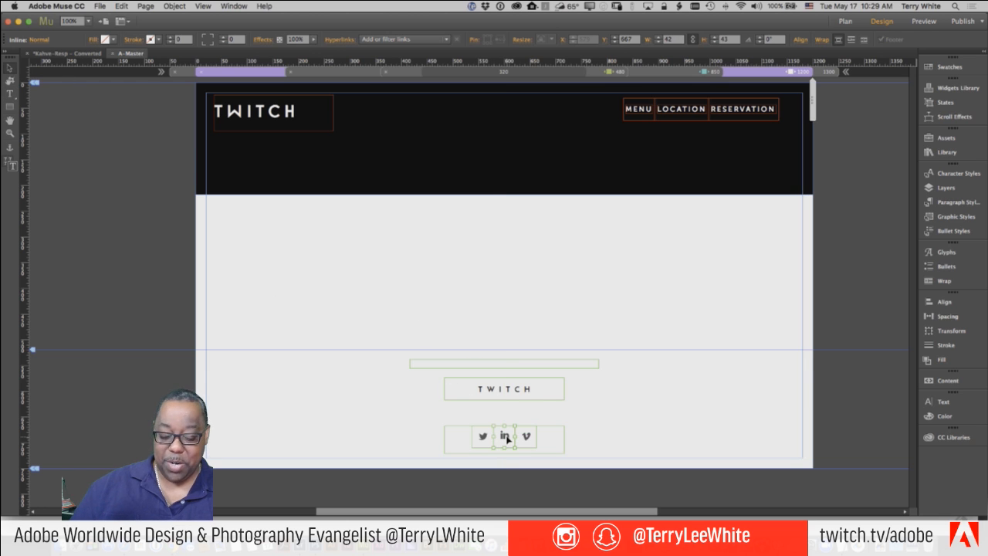
key("Delete")
left_click(515, 436)
key("Delete")
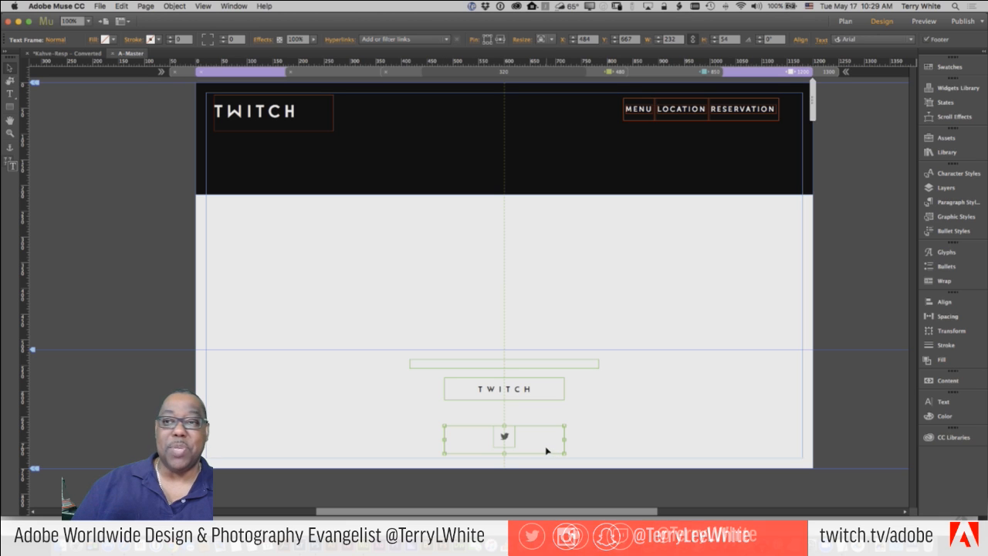
- Select the Facebook icon on the EXTRAS page to copy it
left_click(60, 54)
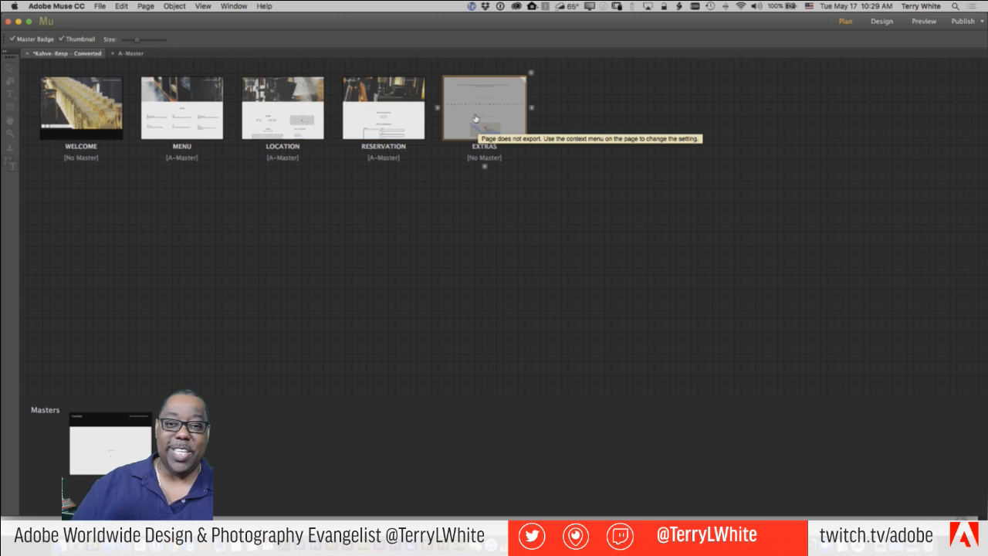
double_click(476, 118)
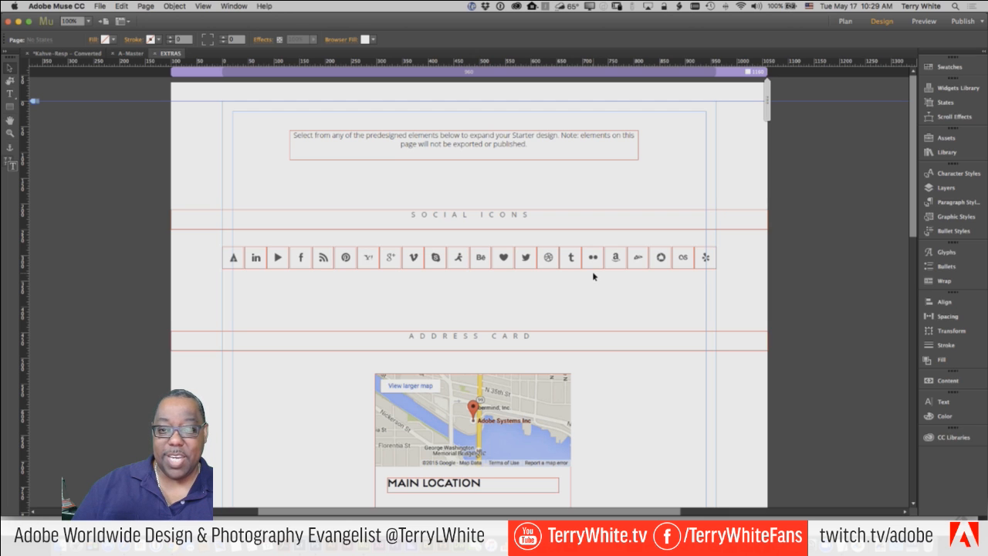
left_click(298, 261)
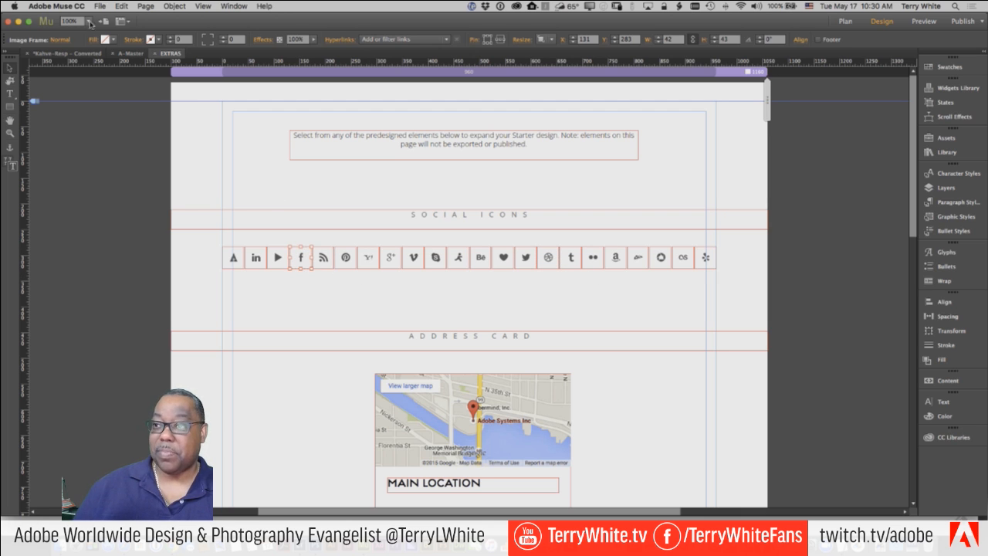
- Paste the Facebook icon into the A-Master footer icon frame beside Twitter
left_click(128, 53)
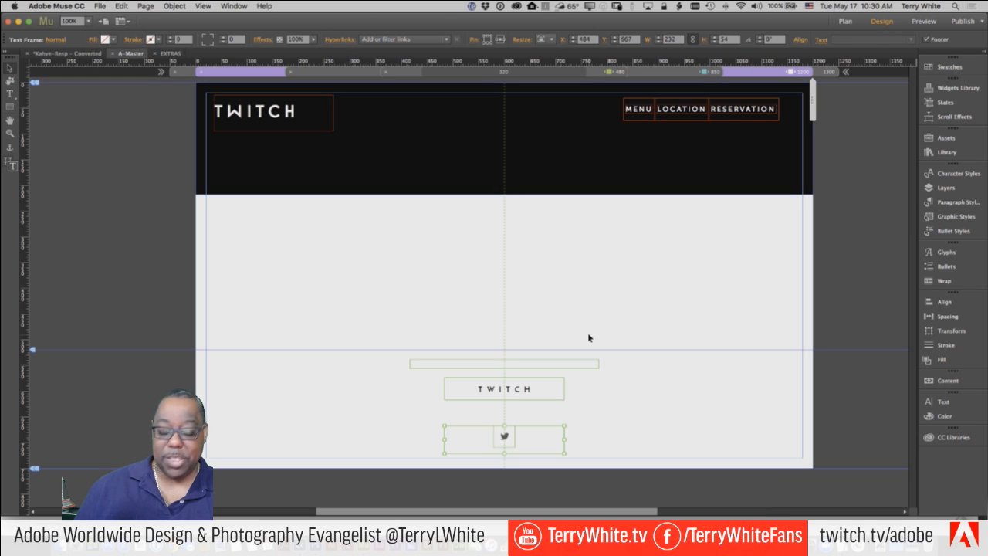
key("ctrl+v")
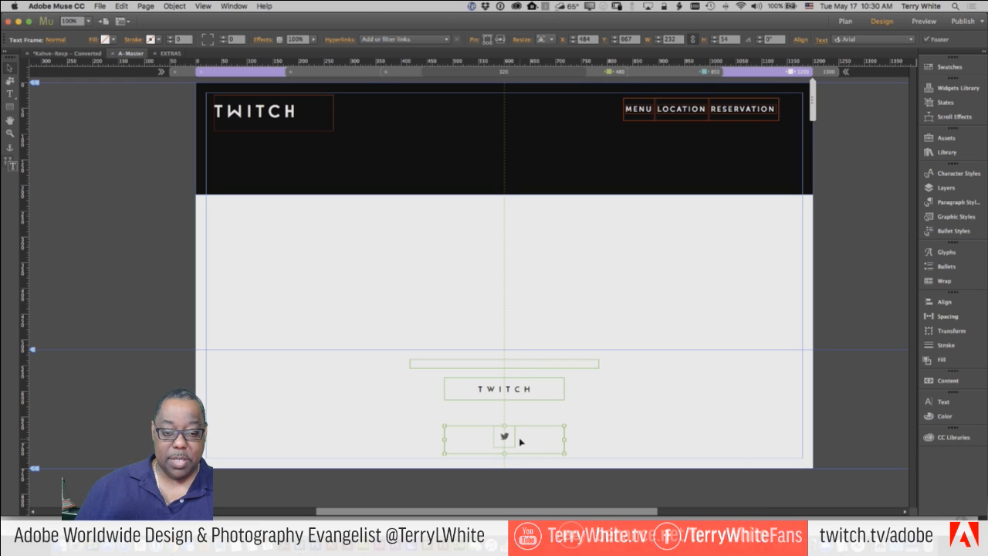
key("t")
key("ctrl+v")
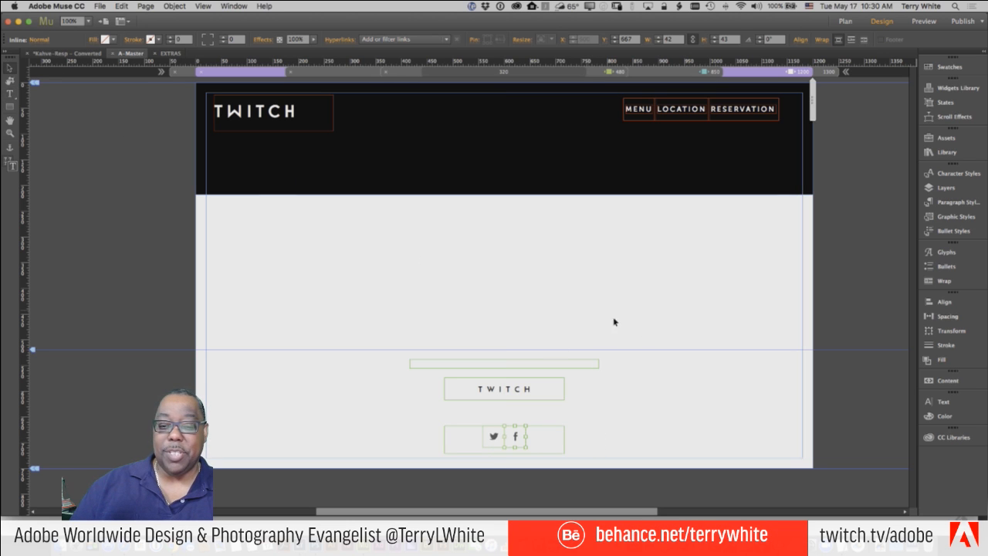
left_click(630, 372)
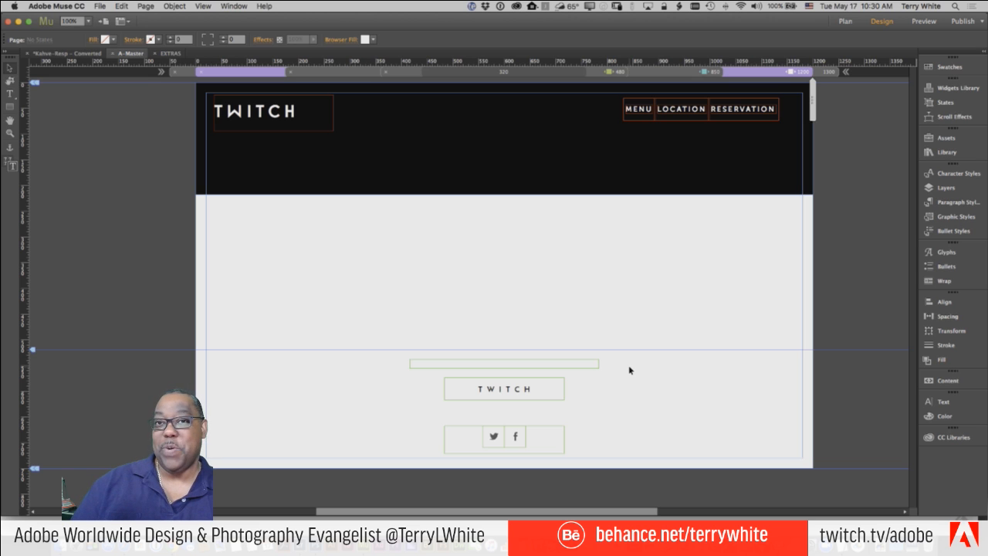
left_click(494, 437)
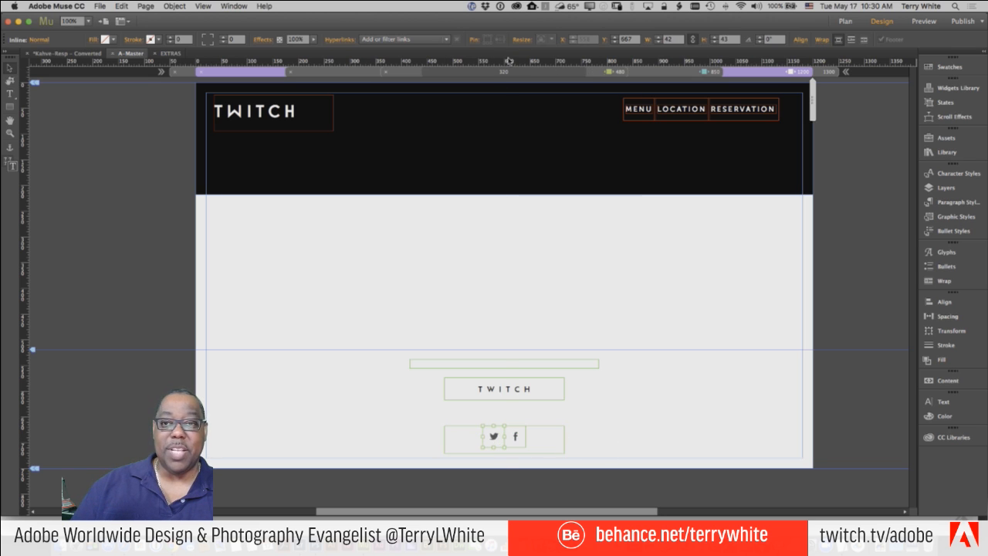
- Hyperlink the footer Twitter icon to the external Twitter profile URL
left_click(426, 41)
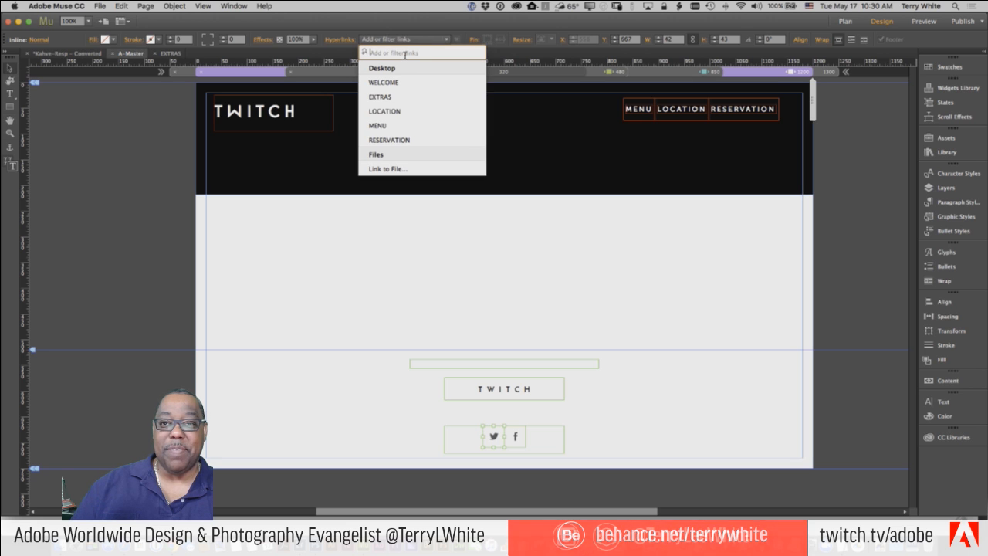
type("http://twitter.com/terry")
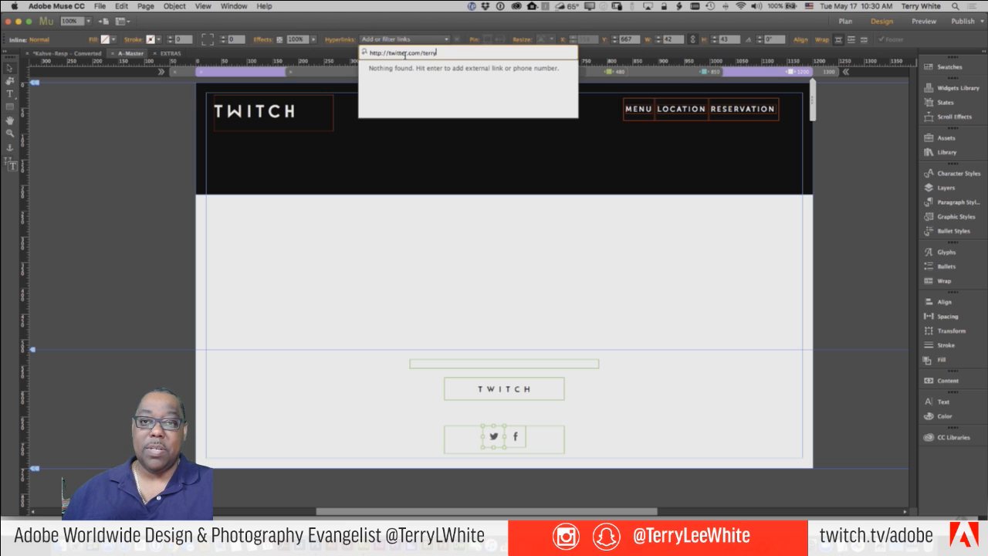
type("white")
key("Return")
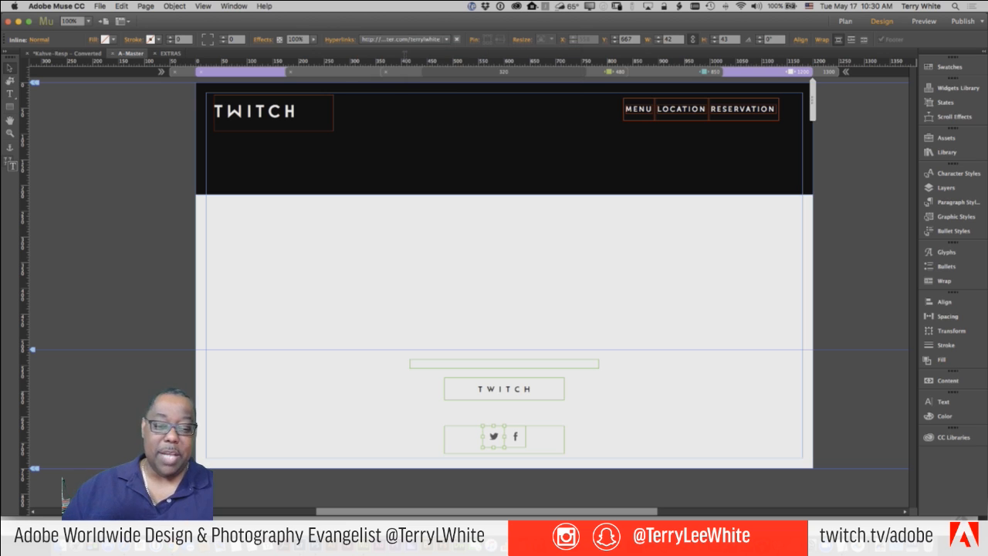
- Hyperlink the Facebook icon to the external facebook.com page, then switch to Plan view
left_click(516, 436)
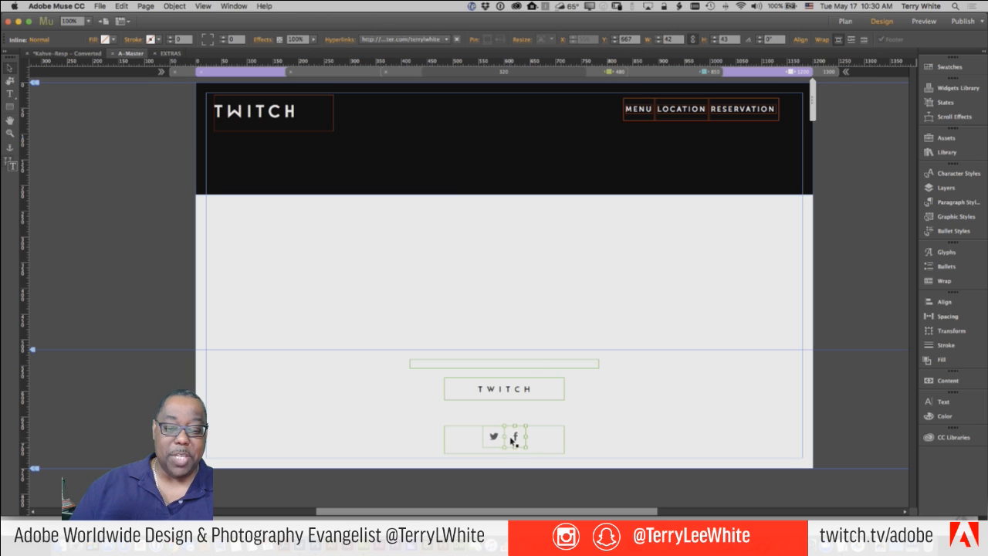
left_click(379, 40)
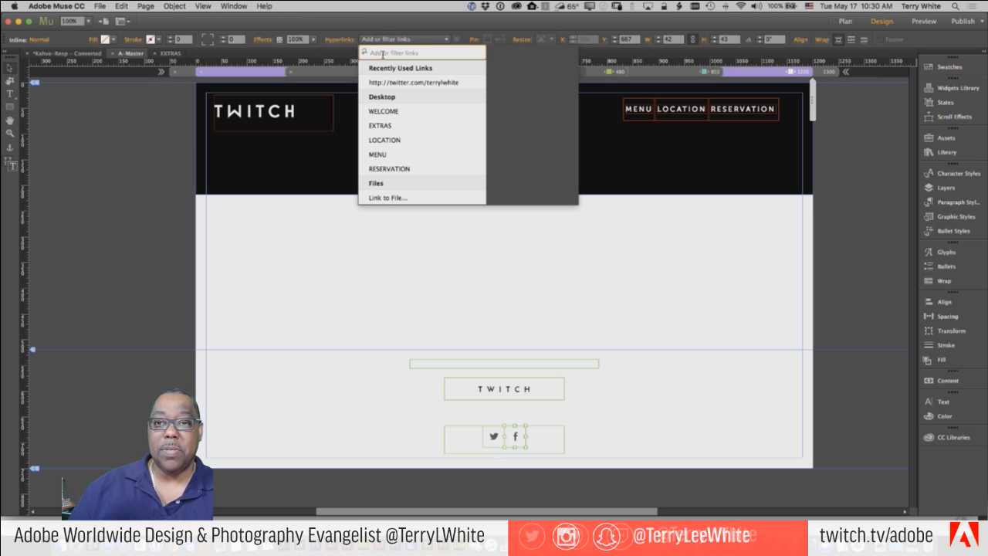
type("http://facebook.com/terrywhitefans")
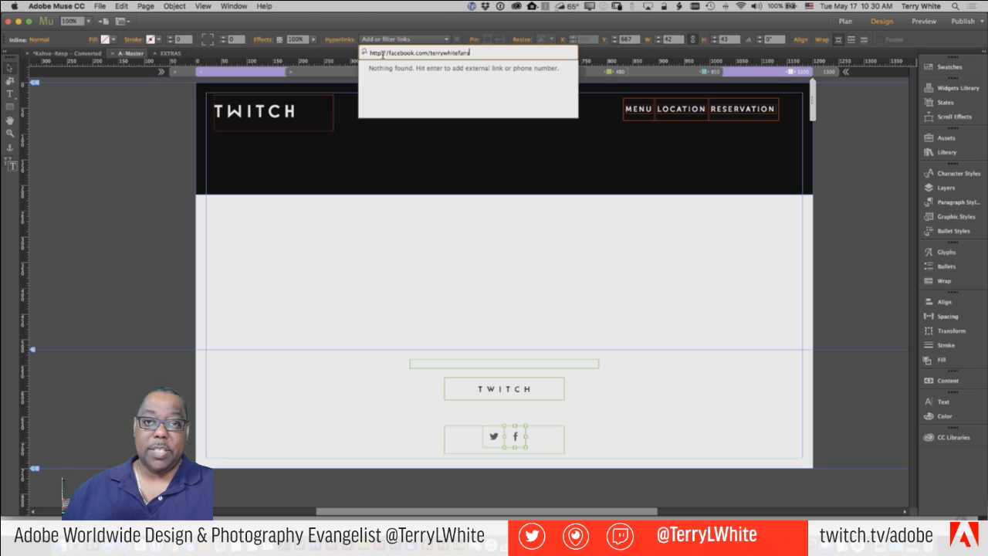
key("Return")
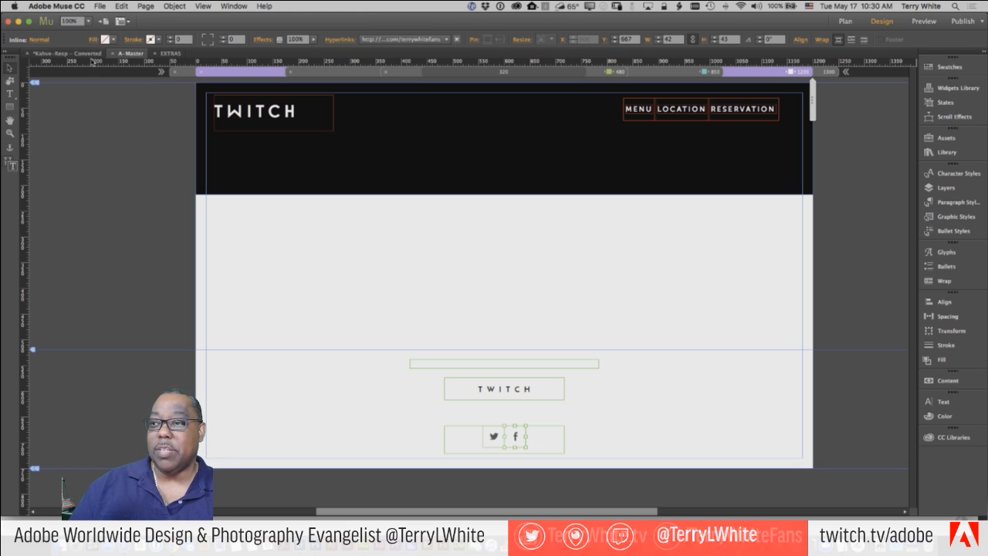
key("super+m")
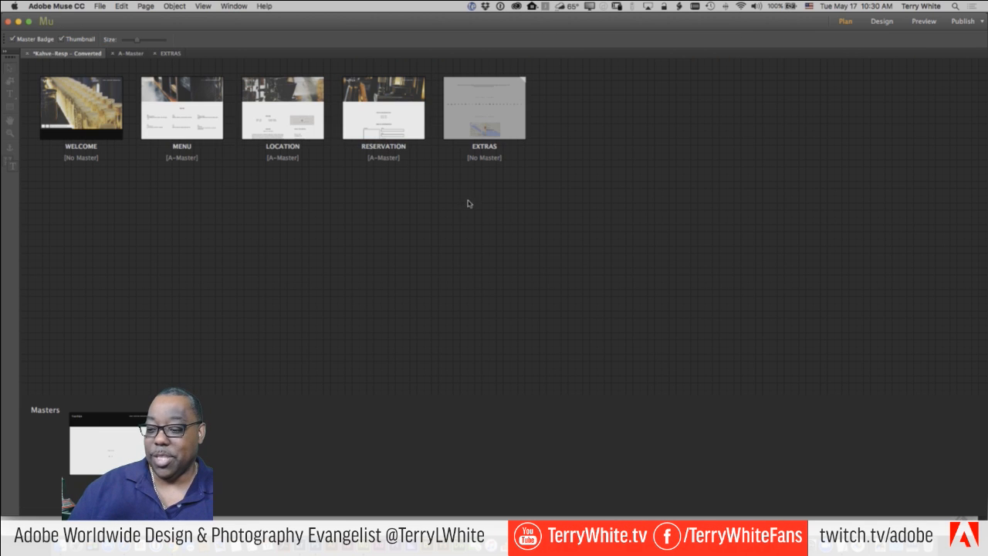
- Retype the WELCOME page's KAHVE heading as TWITCH and return to the site plan
double_click(123, 116)
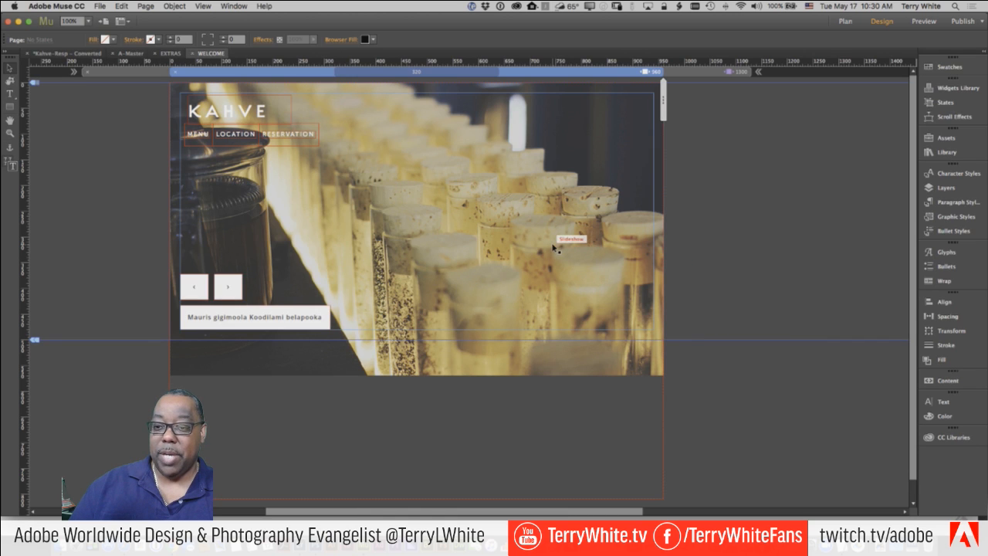
scroll(269, 198, "down", 1)
scroll(269, 198, "down", 1)
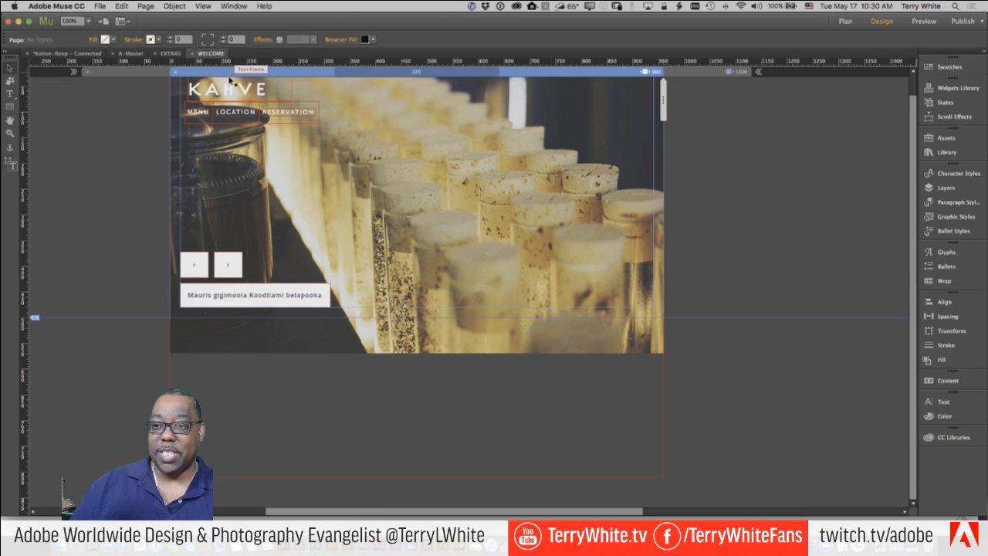
scroll(255, 154, "up", 2)
double_click(249, 106)
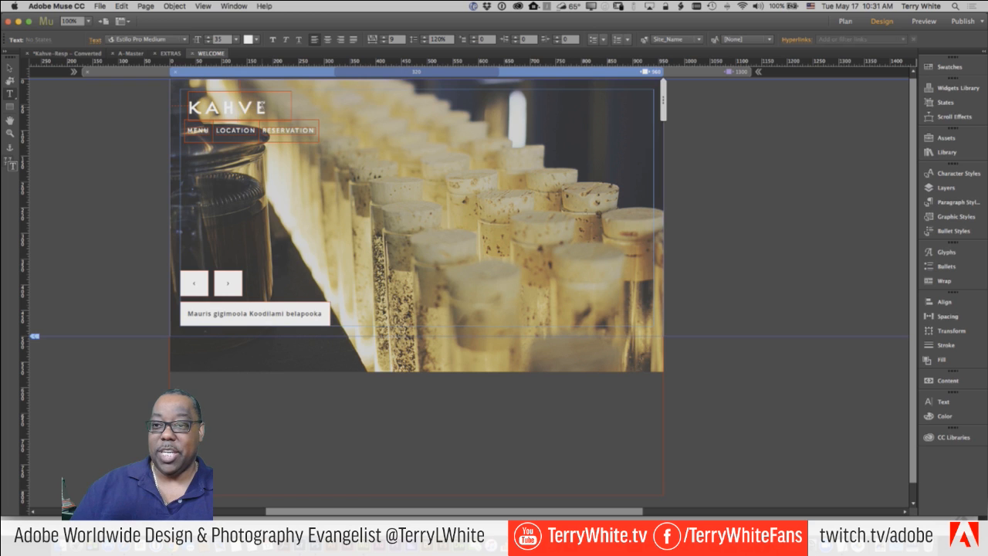
left_click_drag(266, 107, 177, 106)
type("THITC")
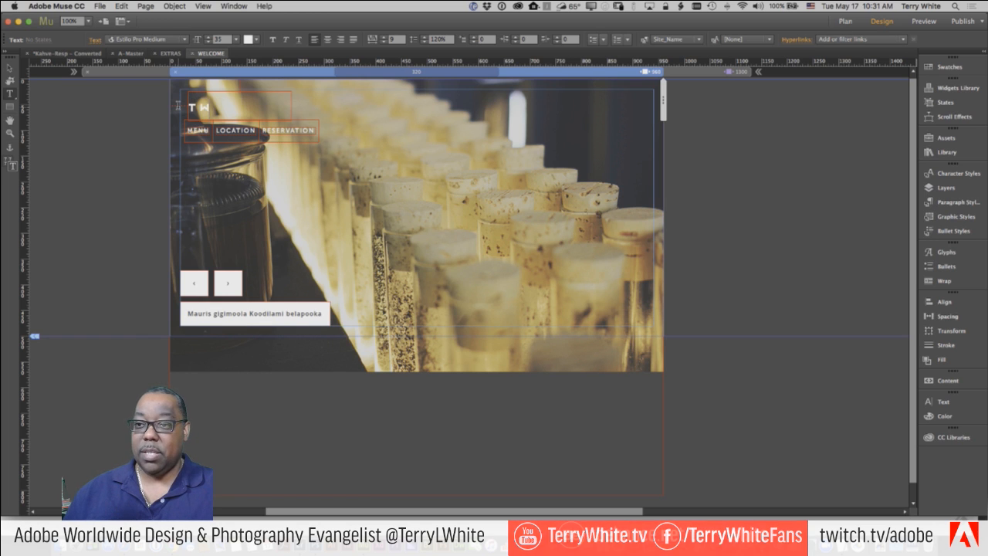
type("H")
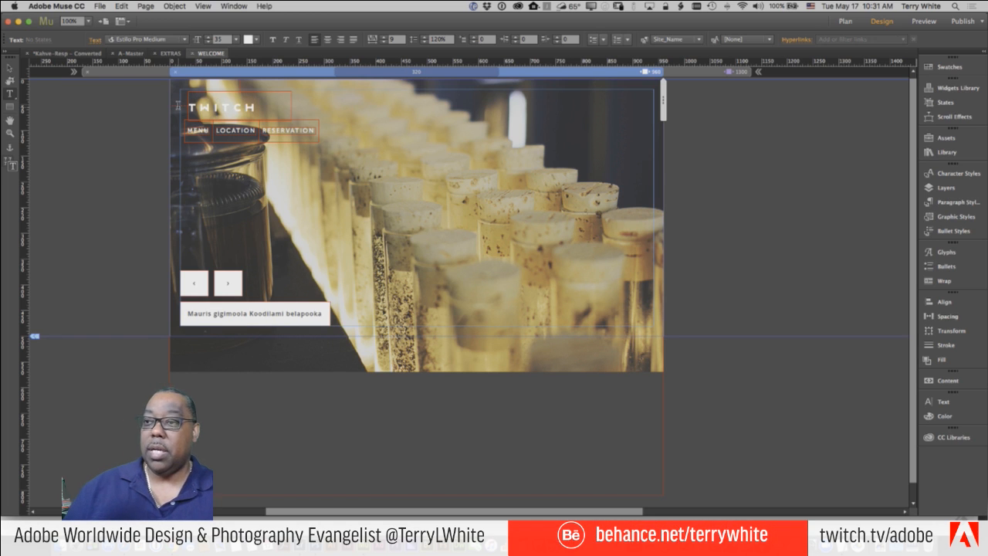
left_click(63, 53)
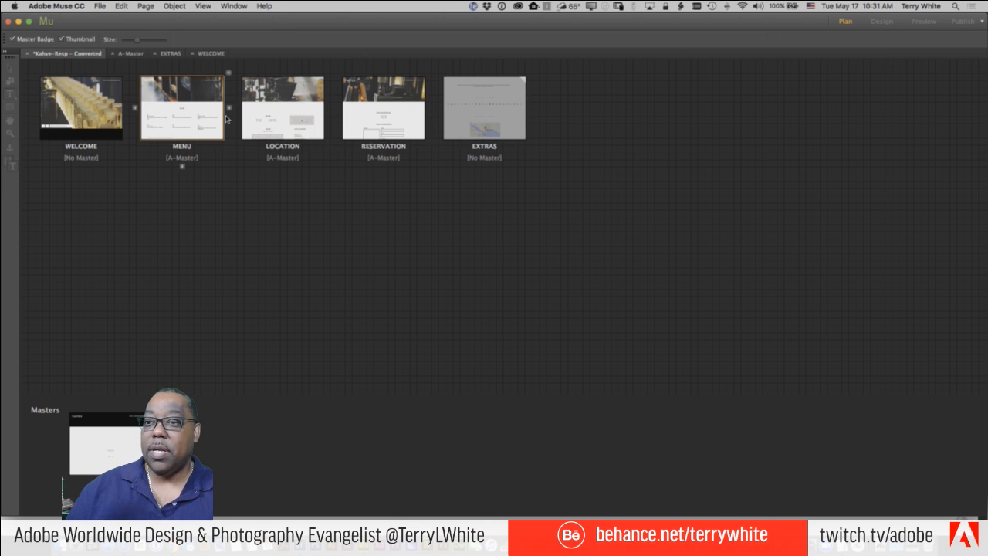
- View the LOCATION page at the 1300 breakpoint, checking its TWITCH header and social footer
double_click(289, 111)
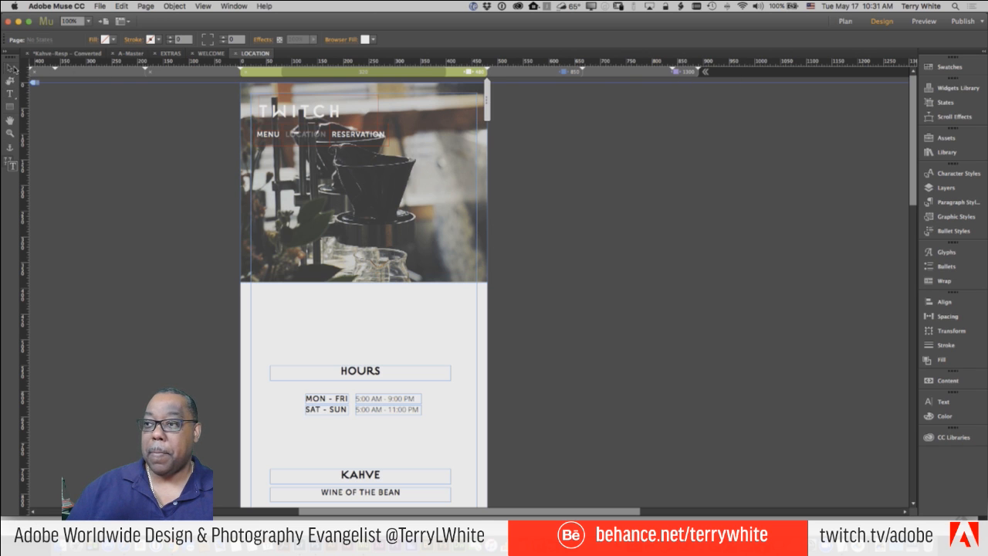
left_click(684, 72)
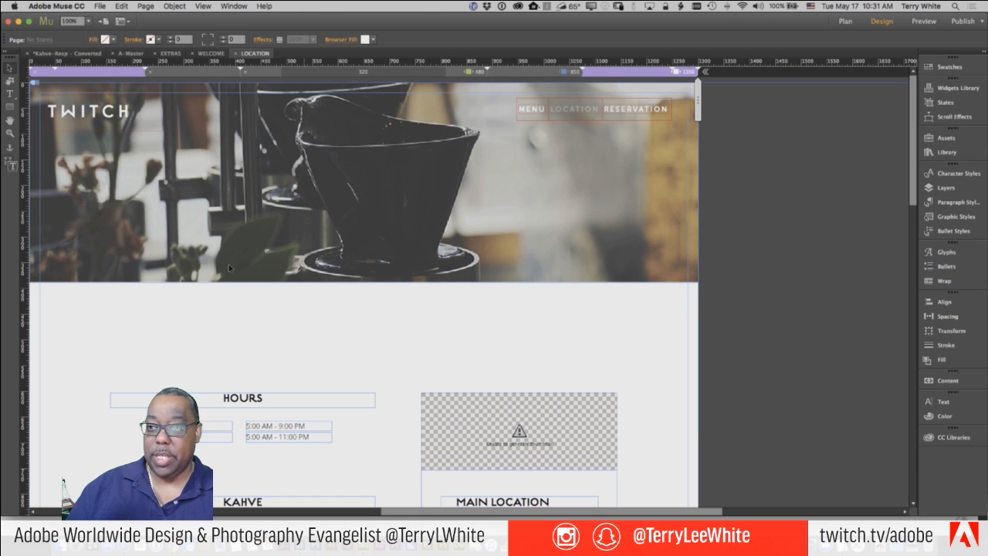
scroll(329, 264, "down", 15)
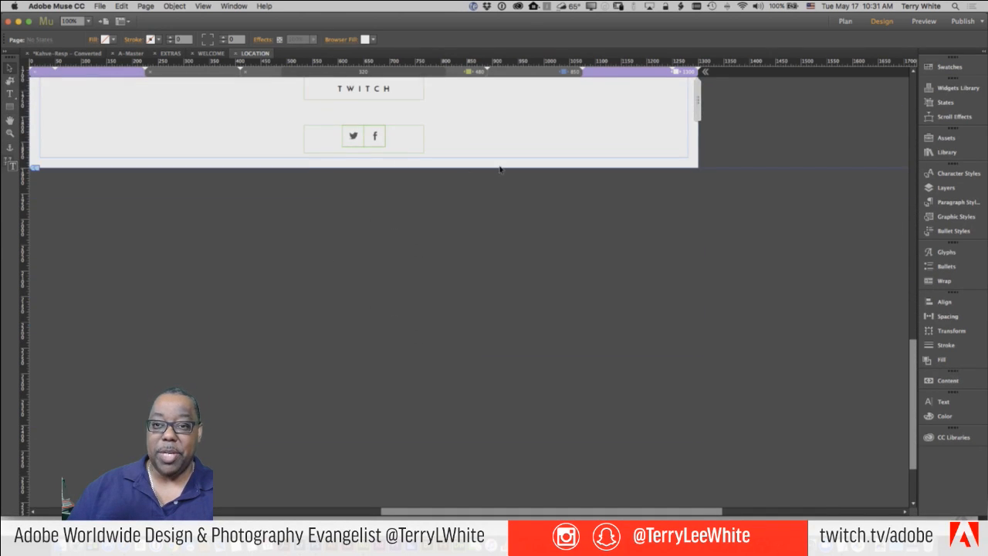
scroll(501, 166, "up", 5)
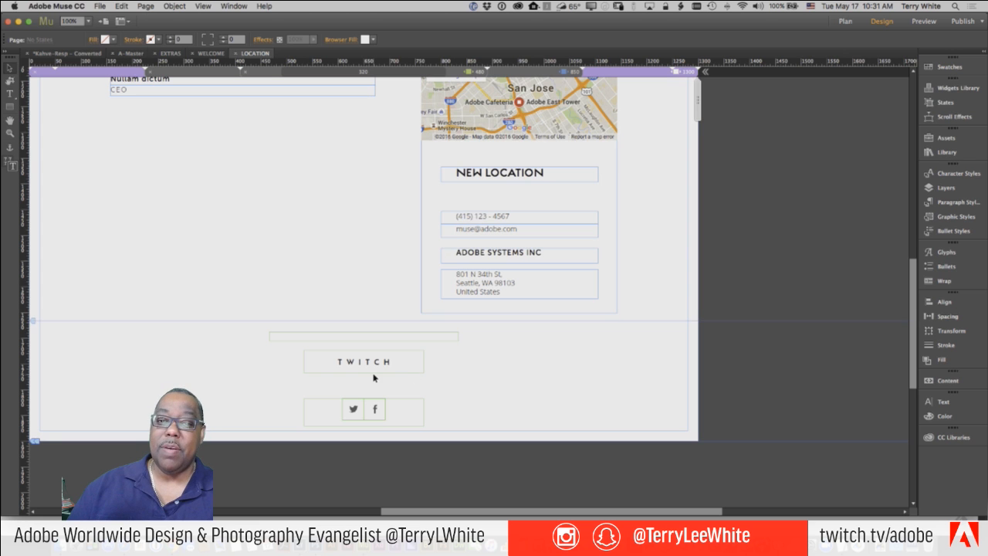
scroll(406, 377, "up", 10)
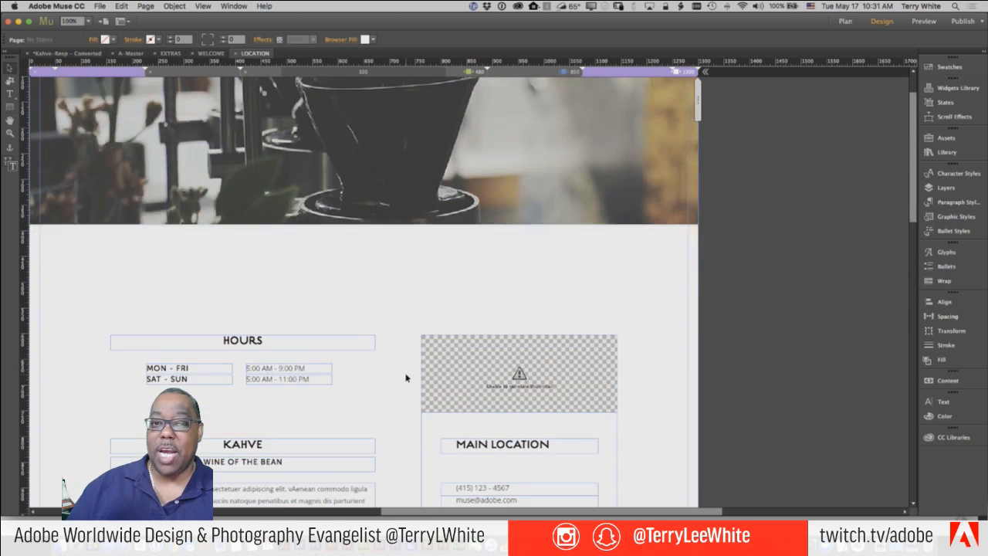
scroll(406, 378, "down", 1)
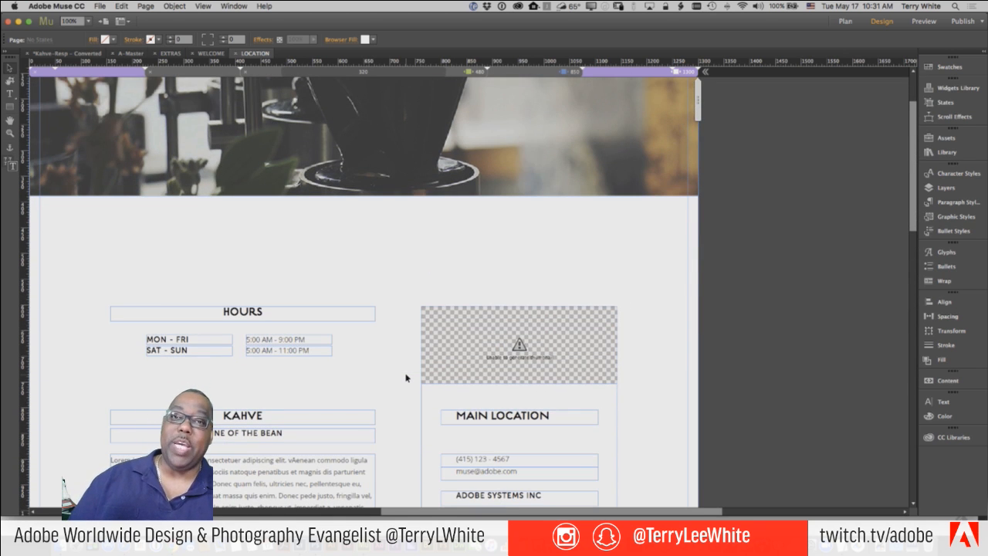
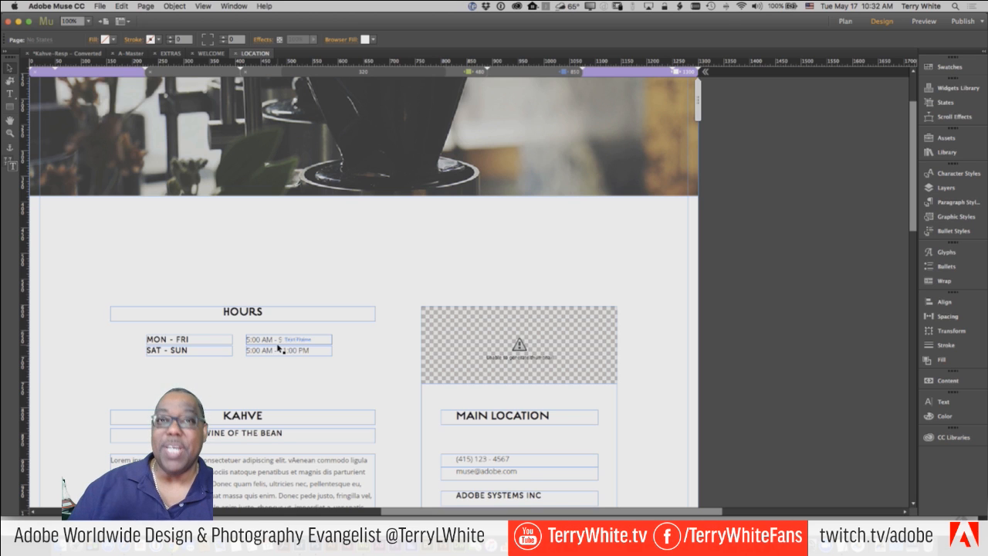
- Open and close the File menu twice without choosing a command
left_click(102, 6)
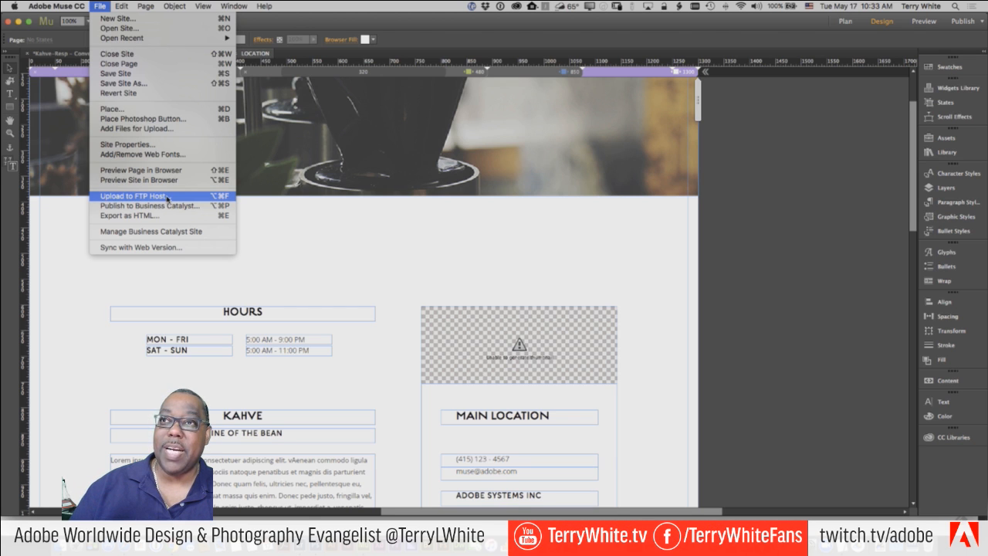
left_click(309, 247)
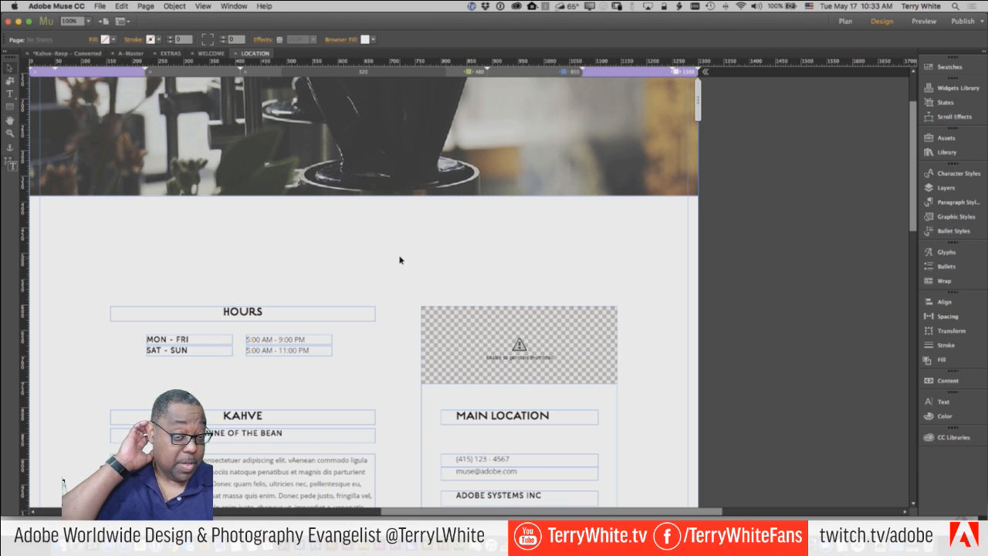
scroll(402, 261, "up", 3)
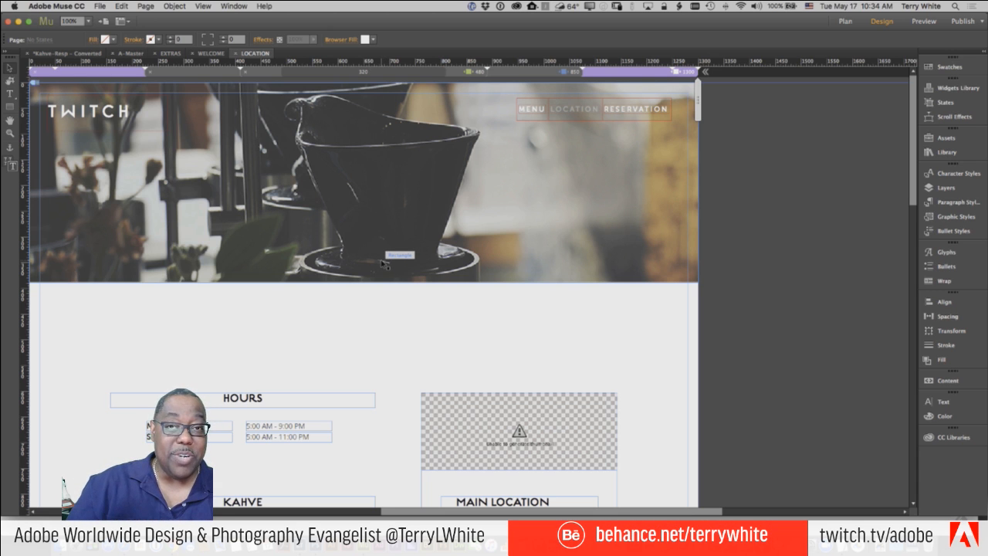
left_click(99, 6)
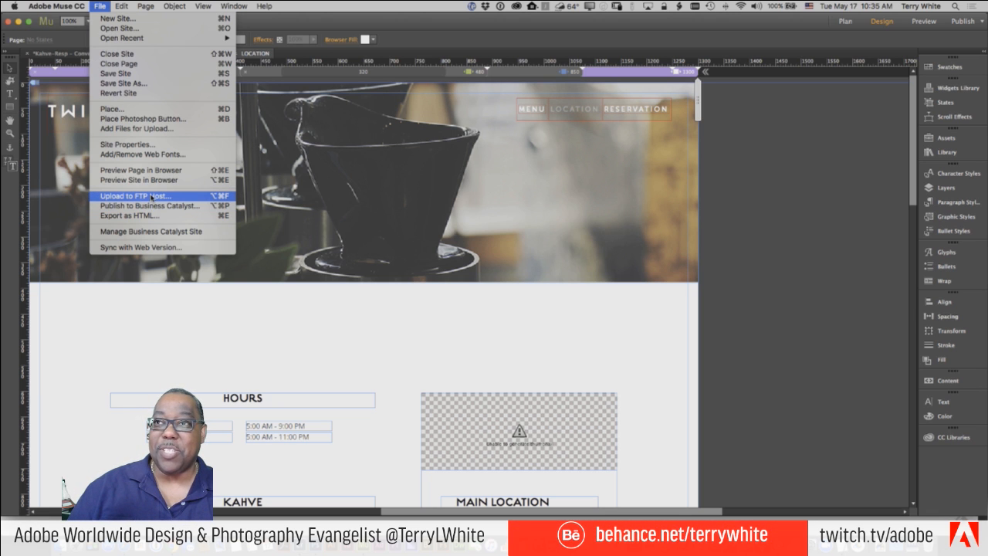
left_click(257, 326)
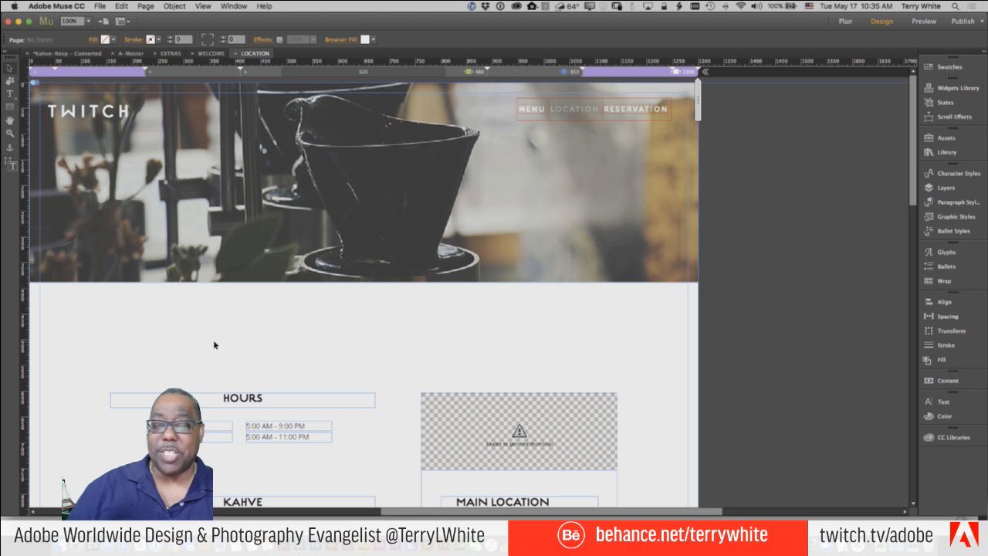
- Show the Library panel of saved items, then switch to Chrome's live Kahve MENU page
scroll(213, 340, "down", 6)
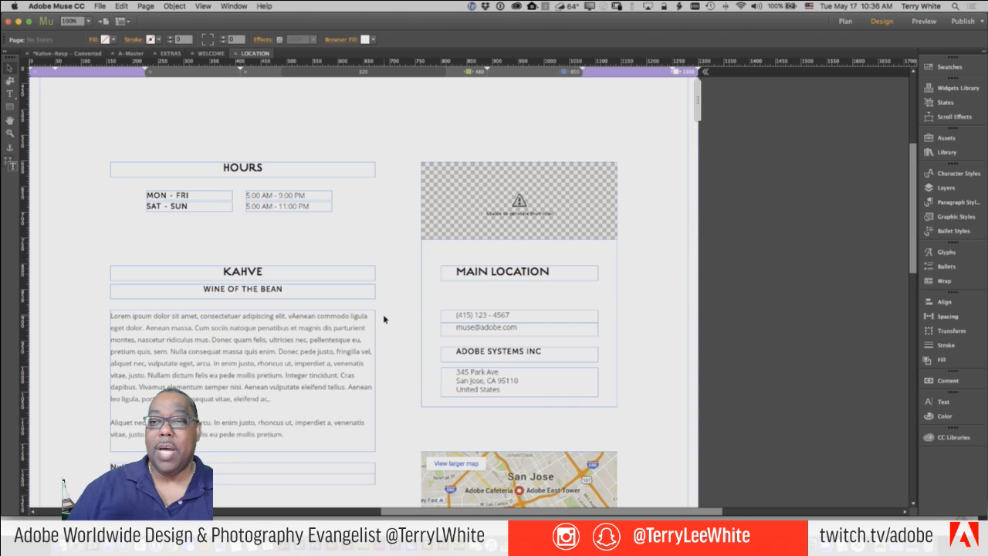
scroll(384, 319, "up", 3)
scroll(384, 319, "up", 1)
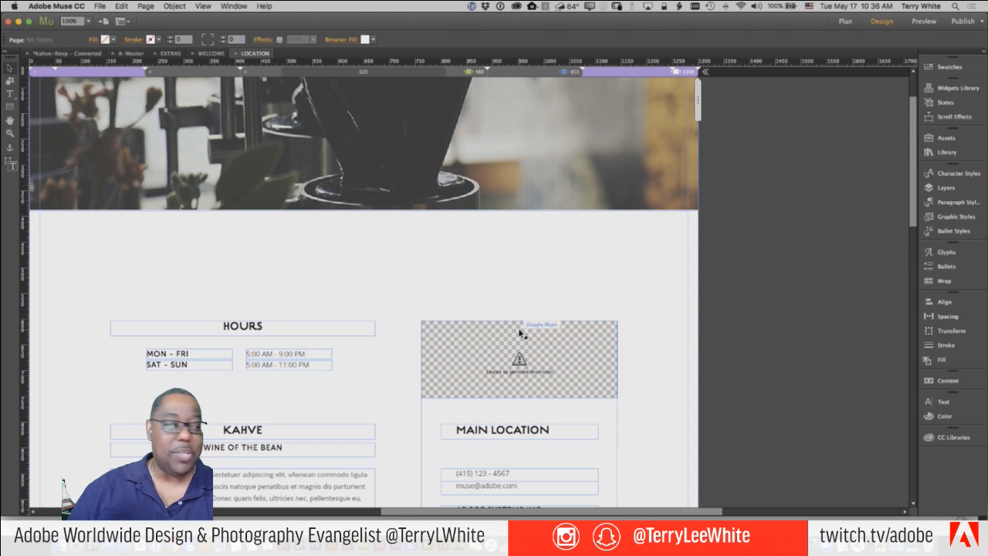
left_click(936, 153)
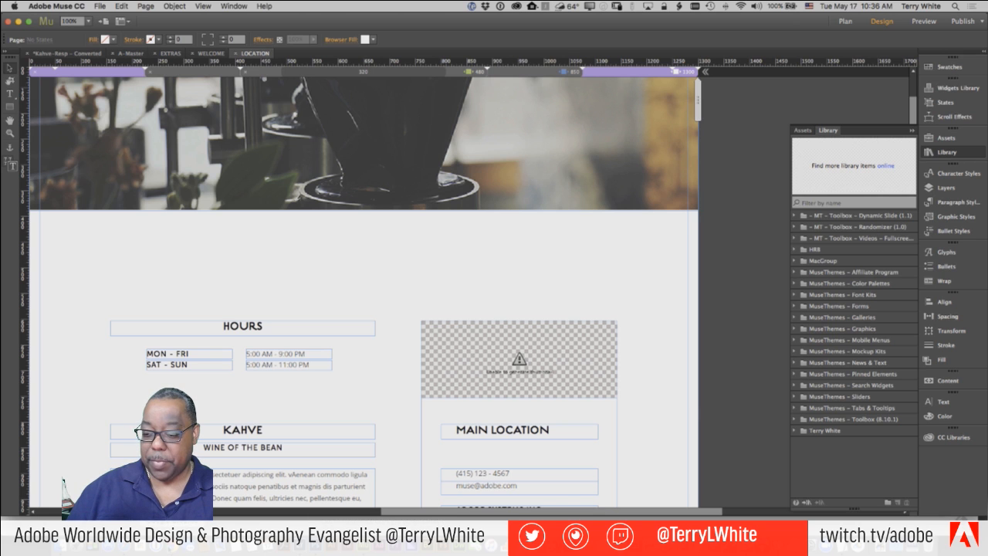
left_click(173, 542)
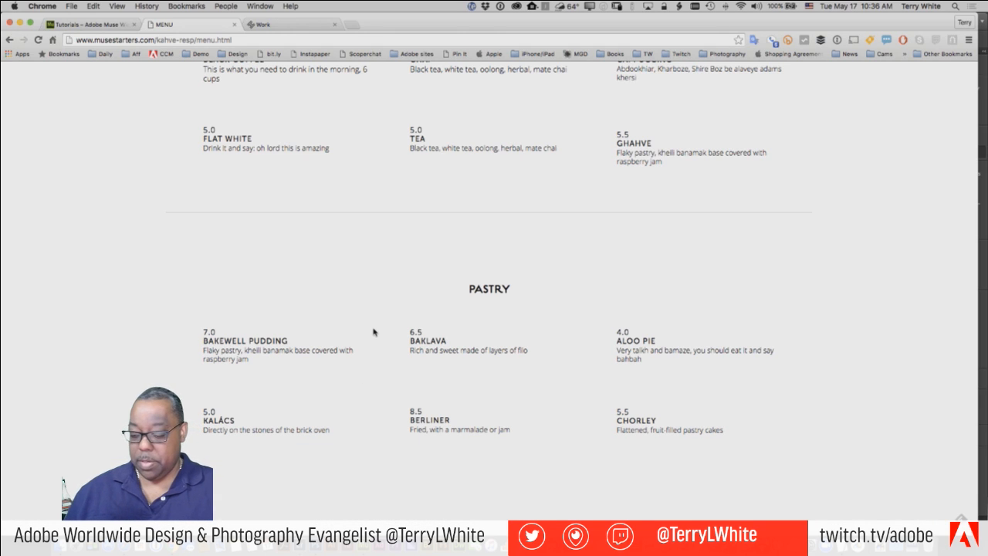
- Load muse-themes.com in a new Chrome tab and scroll down its home page
key("super+t")
type("muse")
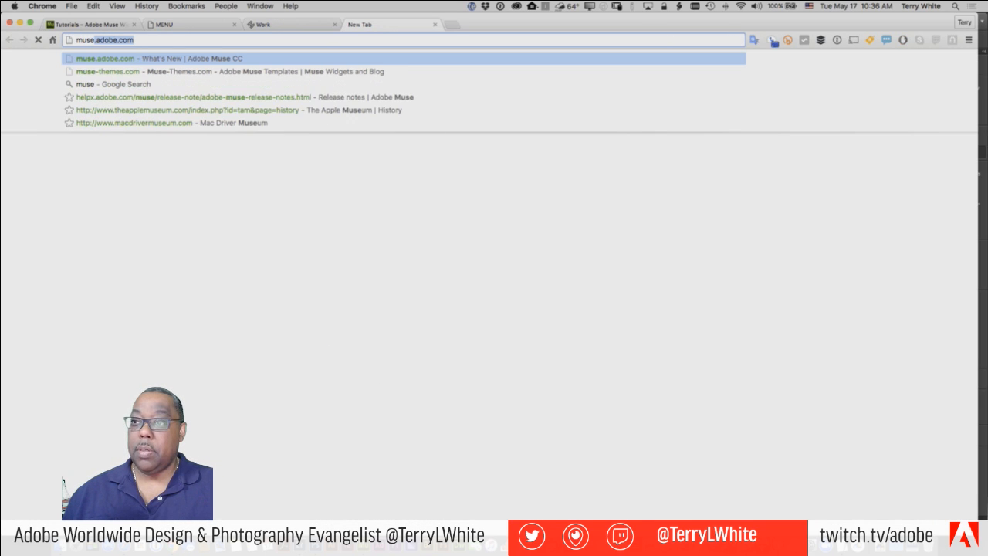
type("-")
key("Return")
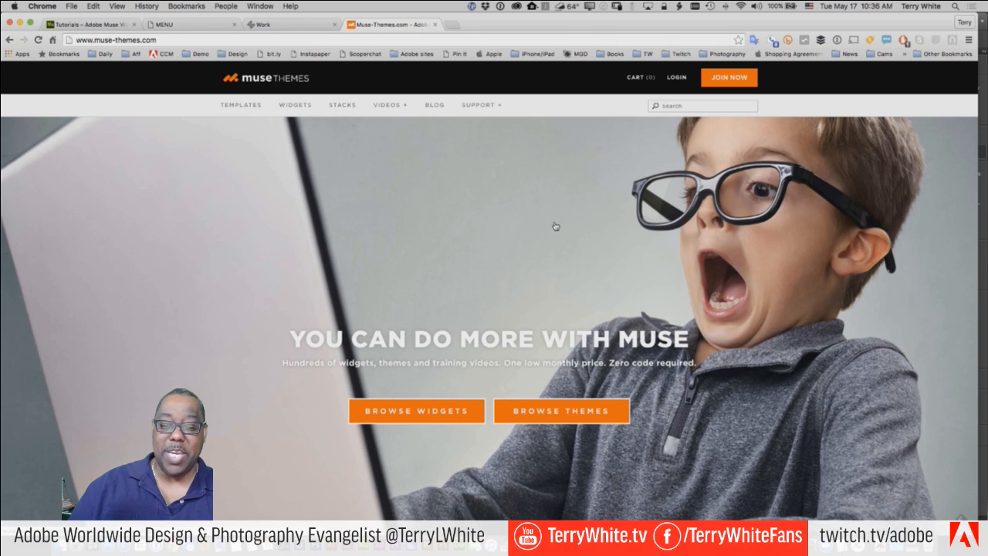
scroll(647, 386, "down", 5)
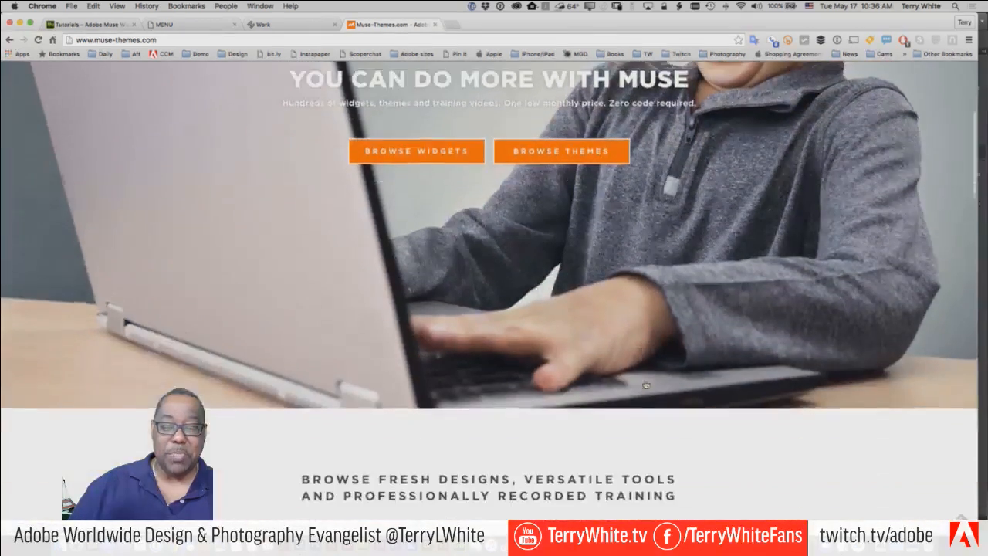
scroll(647, 386, "down", 9)
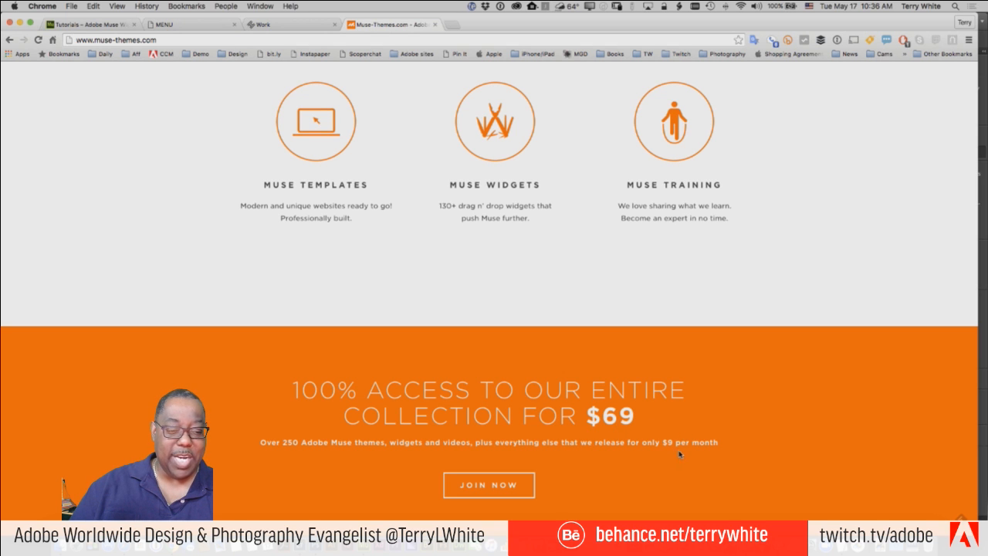
scroll(687, 451, "down", 5)
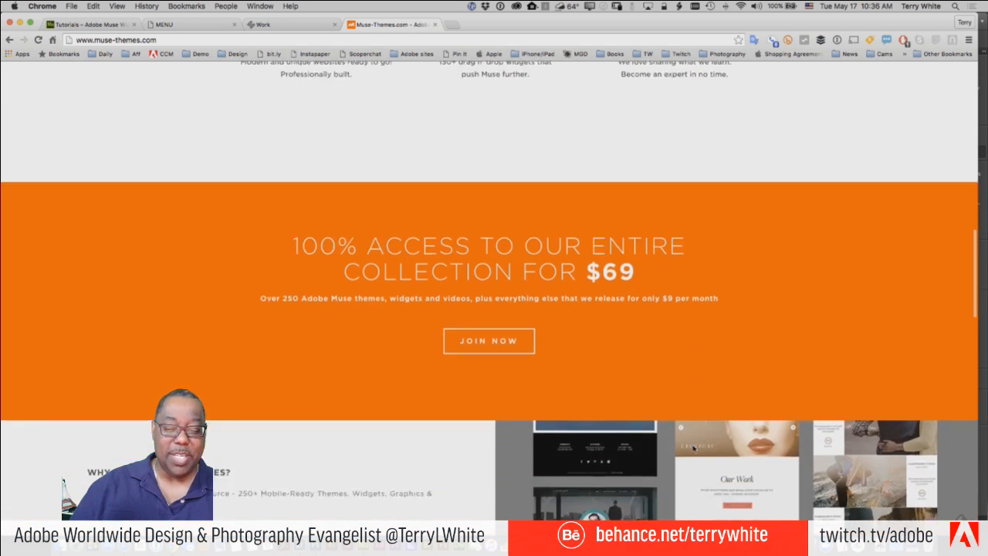
- Scroll through the rest of the Muse-Themes offerings, then go back to Muse
scroll(692, 448, "up", 10)
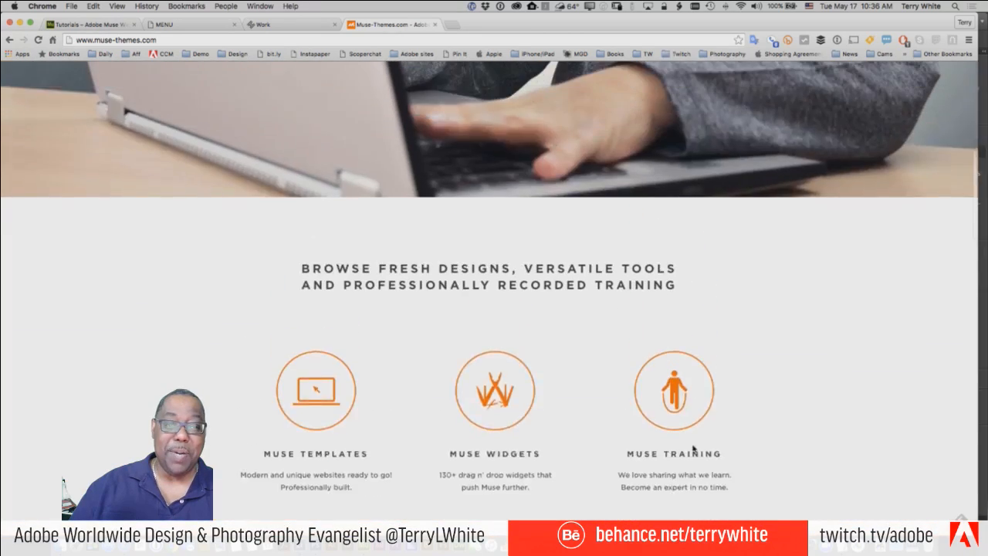
scroll(693, 447, "up", 2)
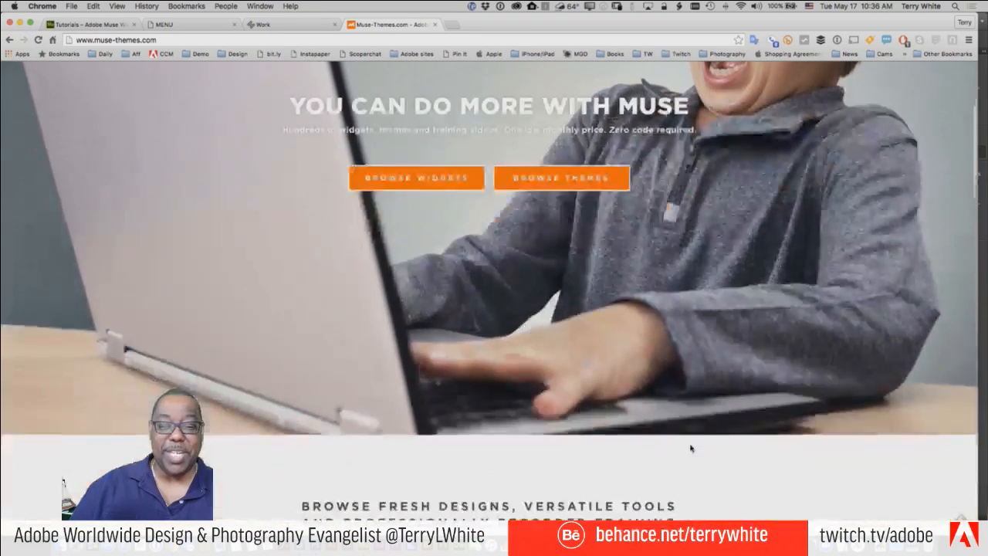
scroll(691, 448, "down", 7)
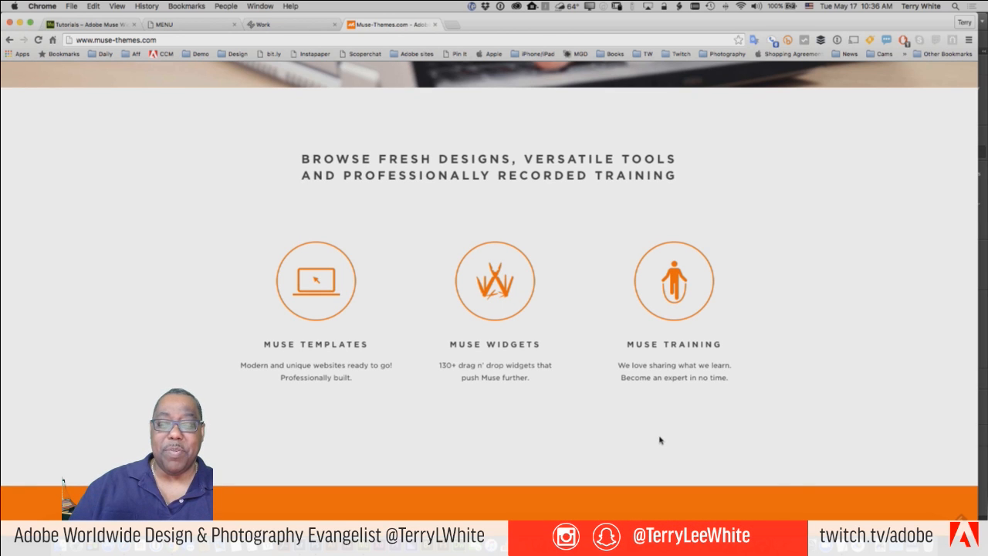
scroll(660, 438, "down", 2)
scroll(662, 439, "down", 2)
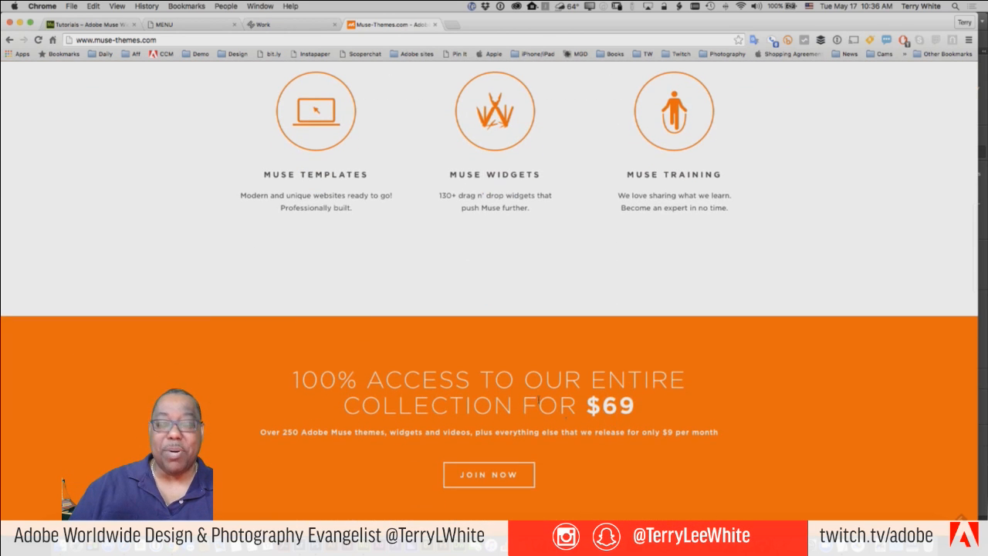
scroll(526, 299, "up", 2)
scroll(525, 300, "up", 10)
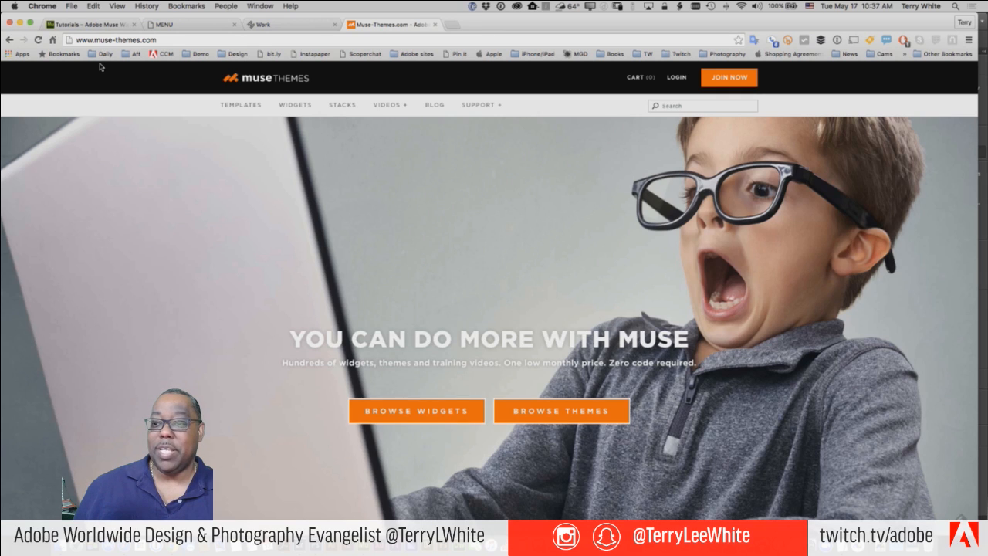
key("super+Tab")
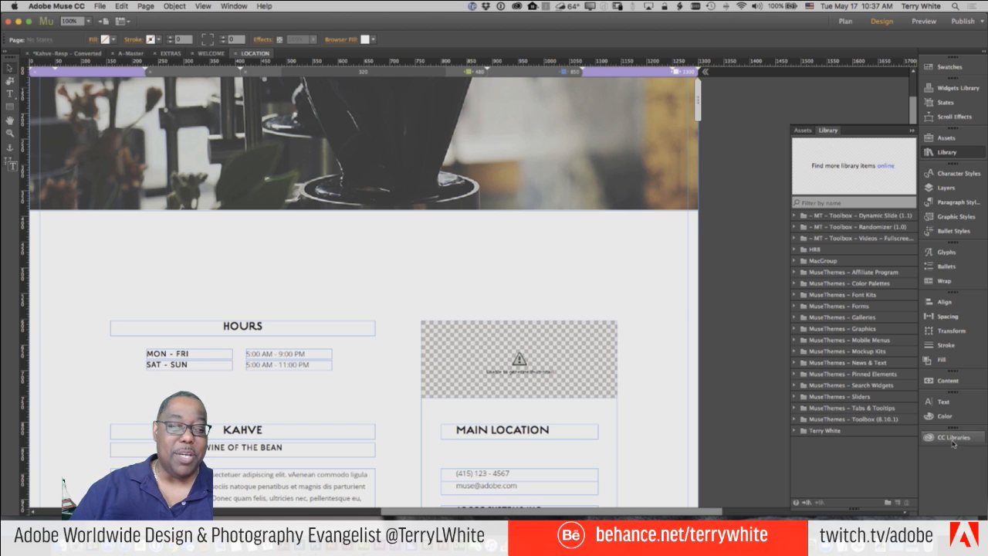
- Drag the Ps graphic from CC Libraries onto the LOCATION page above HOURS
left_click(951, 441)
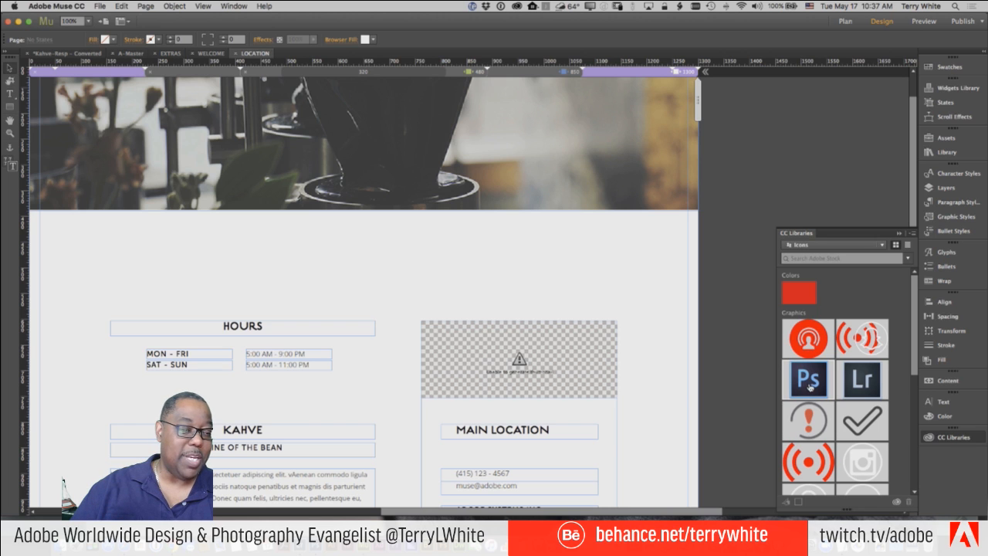
left_click_drag(808, 386, 454, 232)
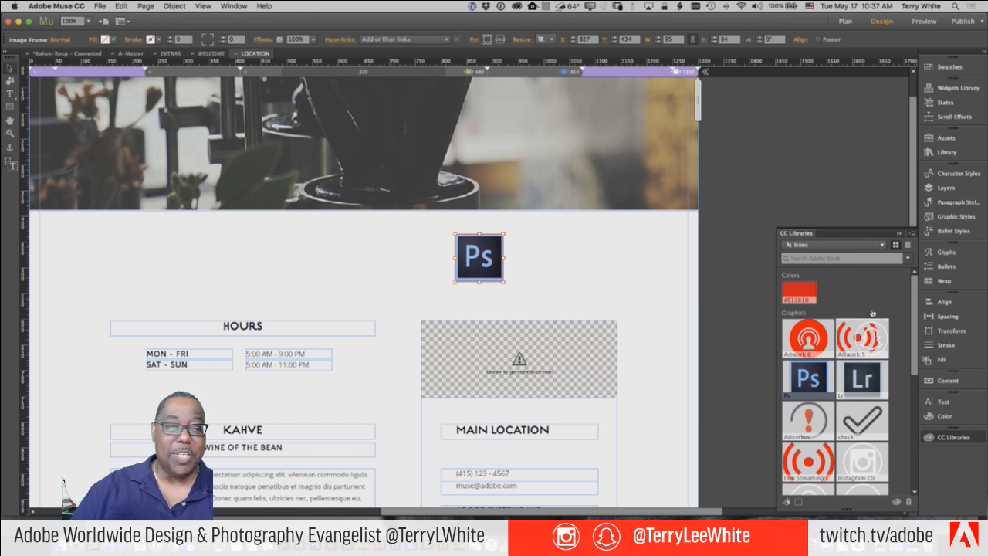
left_click(946, 152)
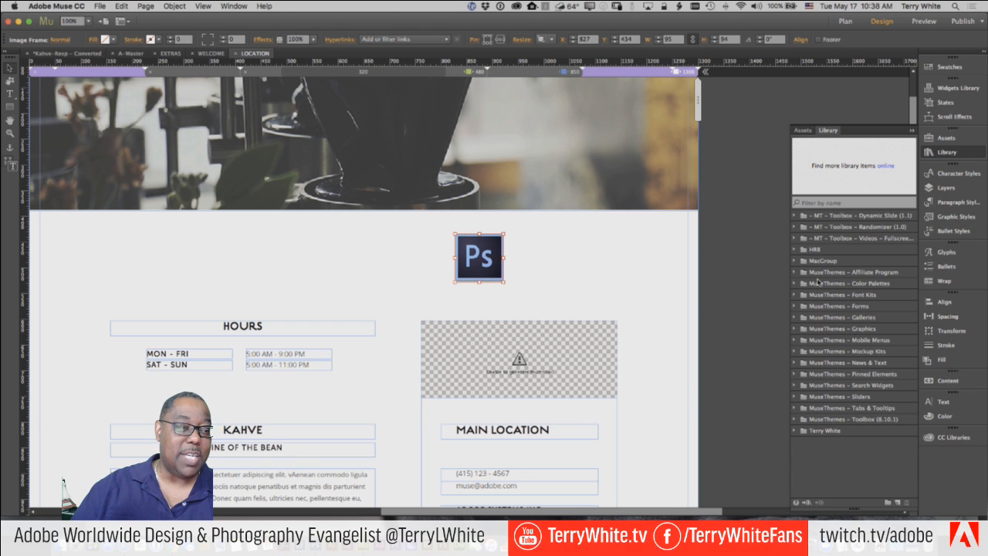
left_click(796, 433)
scroll(839, 437, "down", 2)
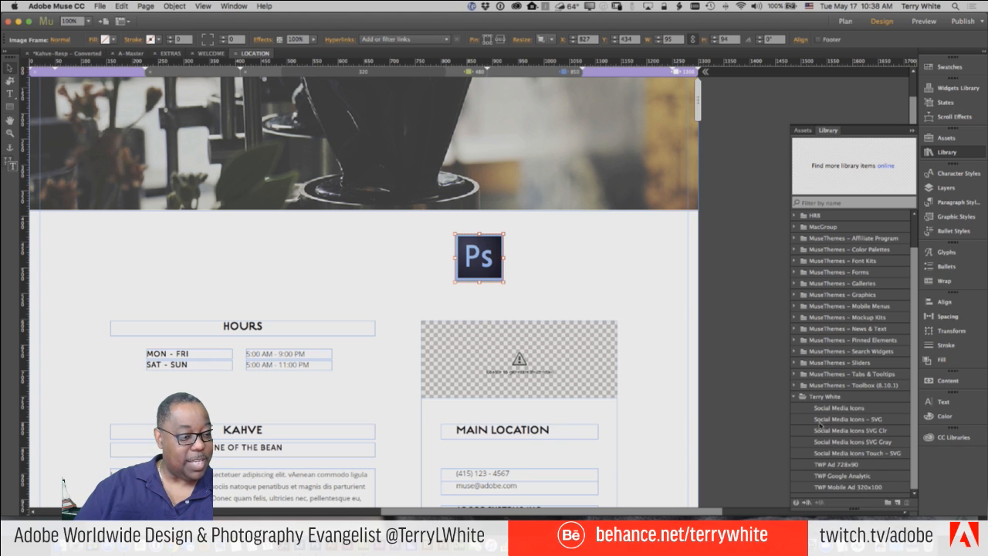
left_click(794, 397)
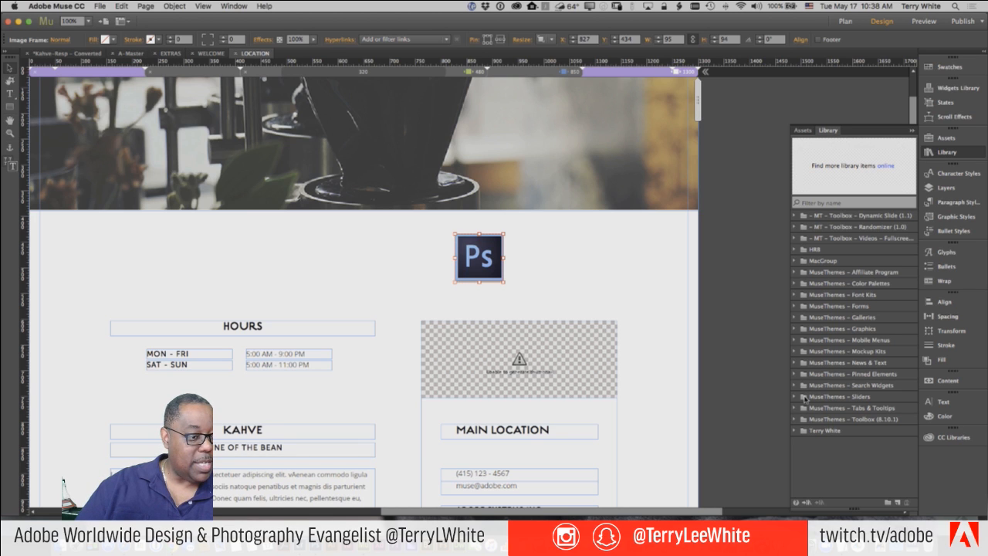
- Filter the Library by 'cou' and select the 034 – Countdown Clock widget
left_click(825, 203)
type("cou")
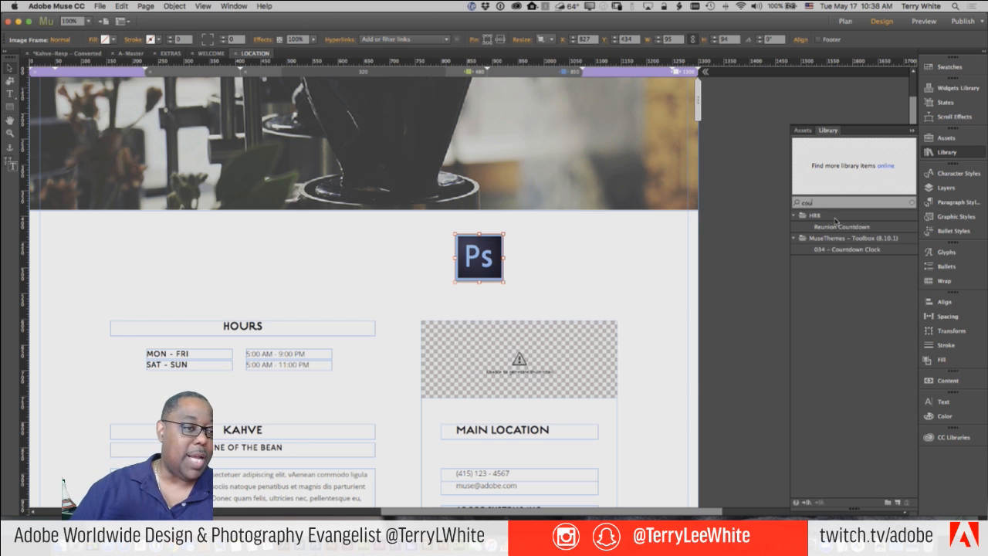
left_click(849, 249)
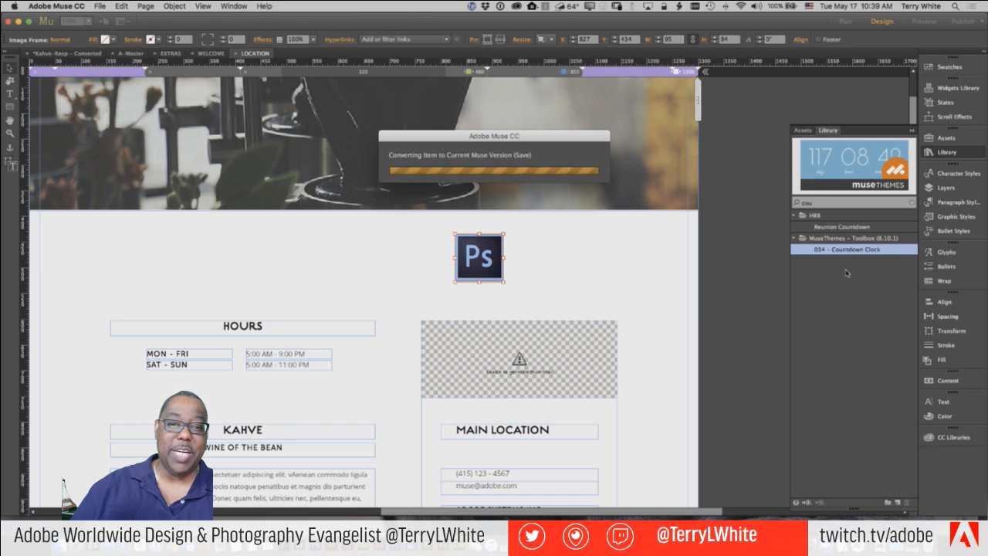
- Drop the 034 – Countdown Clock above HOURS and widen it so 00 00 00 00 fits one line
left_click_drag(829, 251, 185, 239)
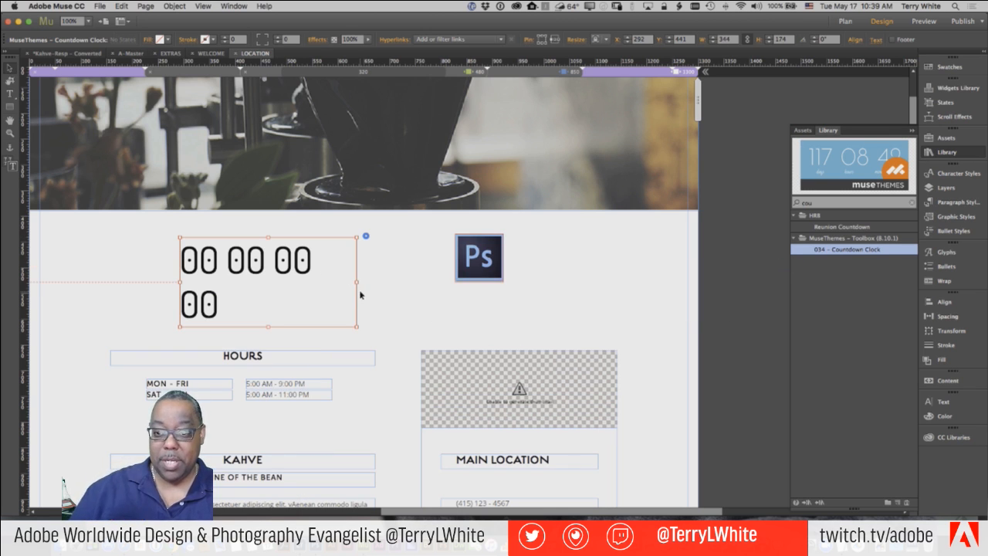
left_click_drag(357, 283, 428, 284)
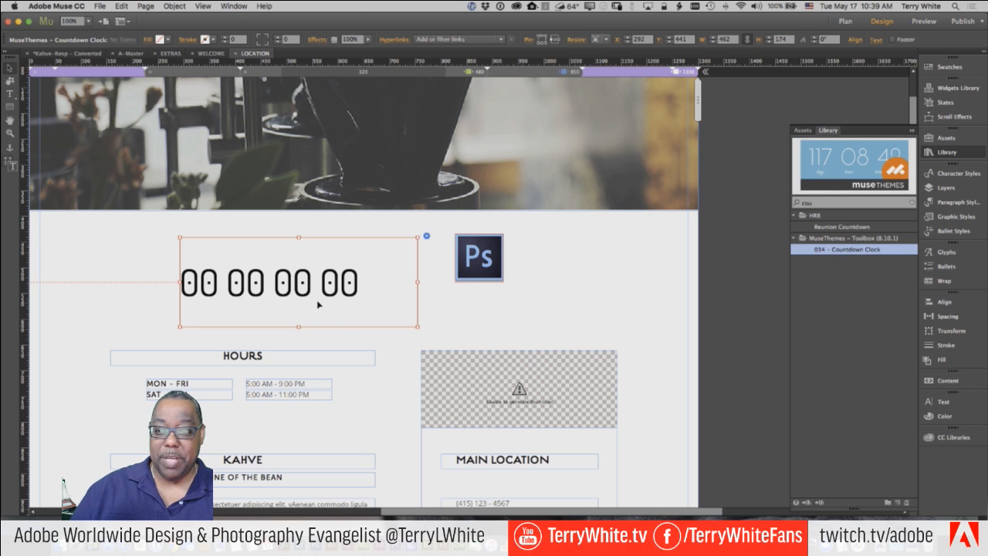
- Set the countdown event to year 2016, month 5, day 30, keeping Days Hours Minutes Seconds format
left_click(427, 236)
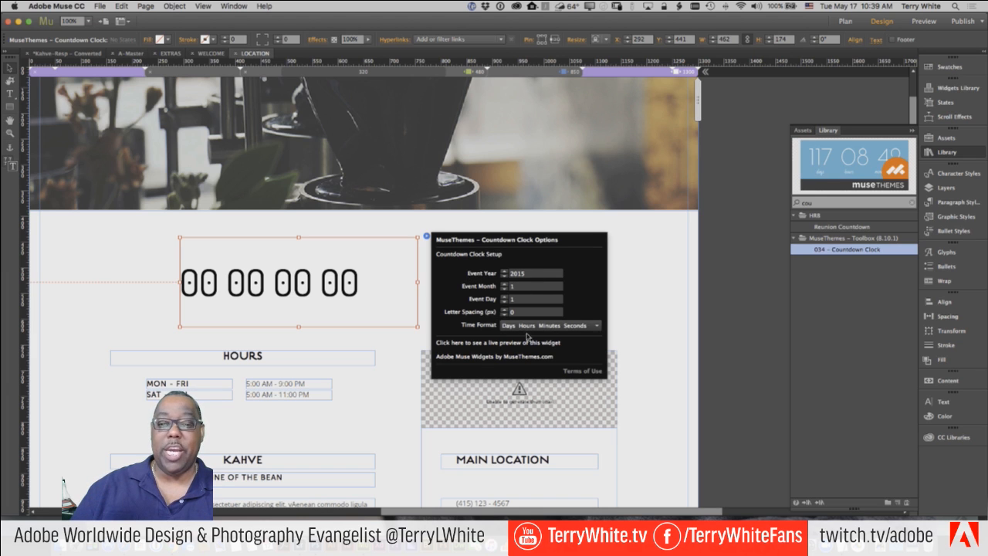
left_click(525, 276)
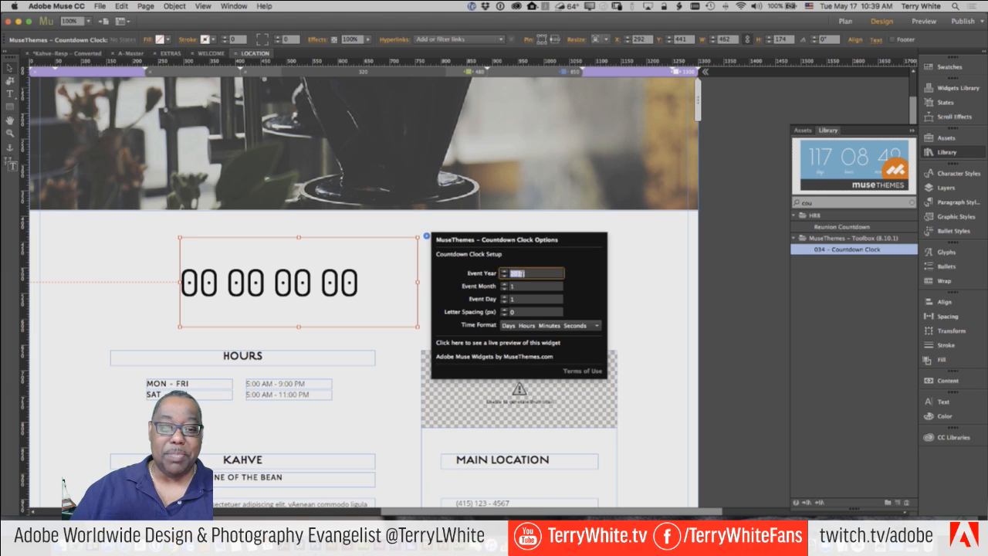
double_click(511, 273)
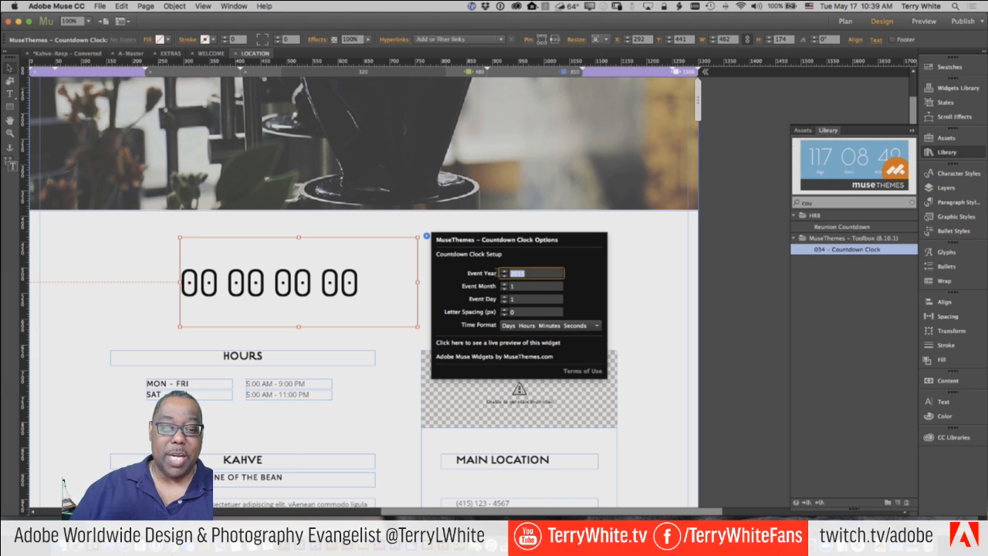
type("201")
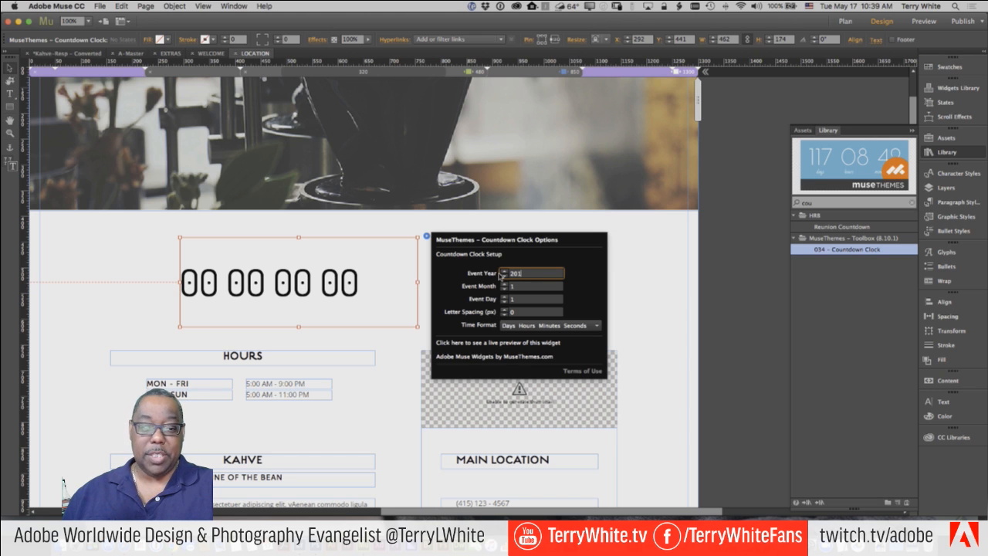
type("6")
key("Tab")
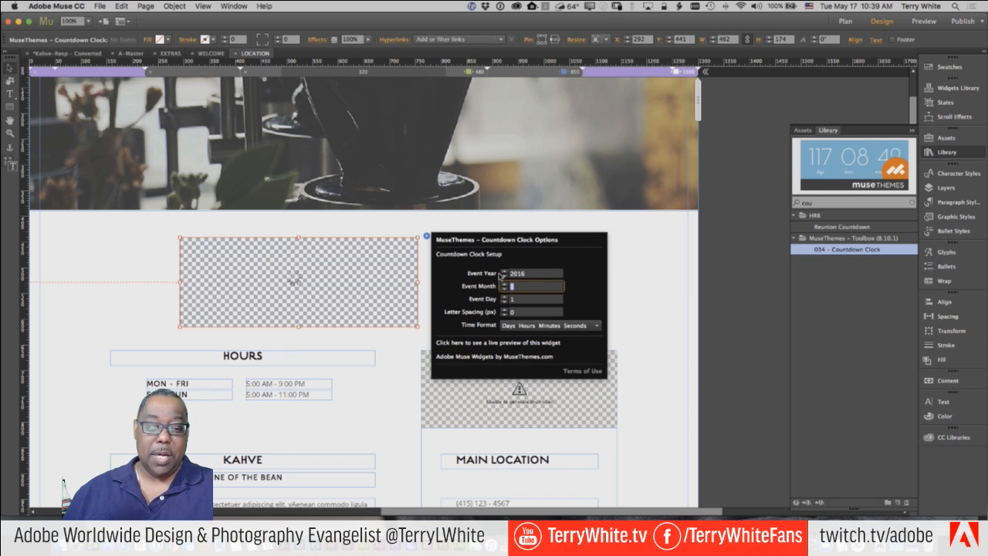
type("5")
key("Tab")
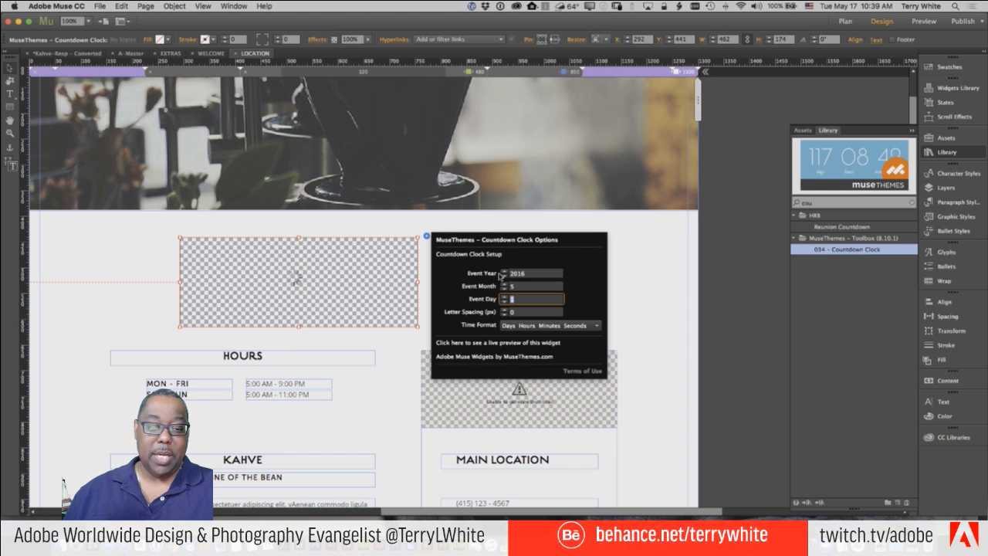
type("30")
key("Tab")
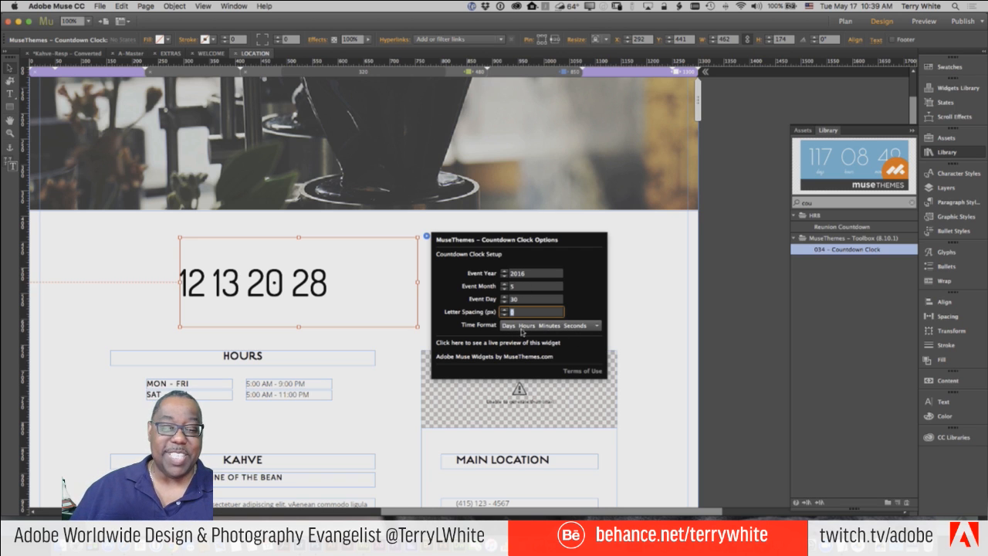
left_click(579, 330)
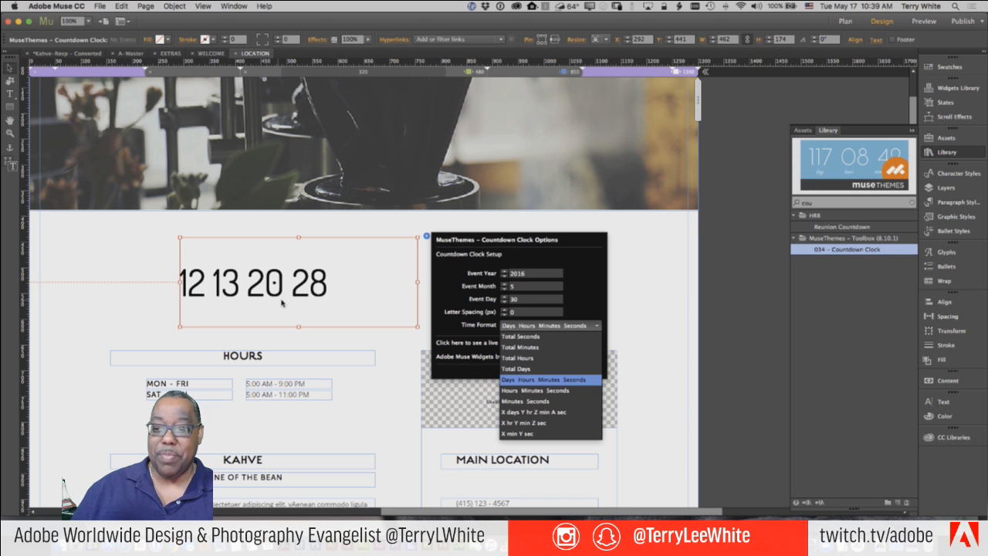
left_click(579, 262)
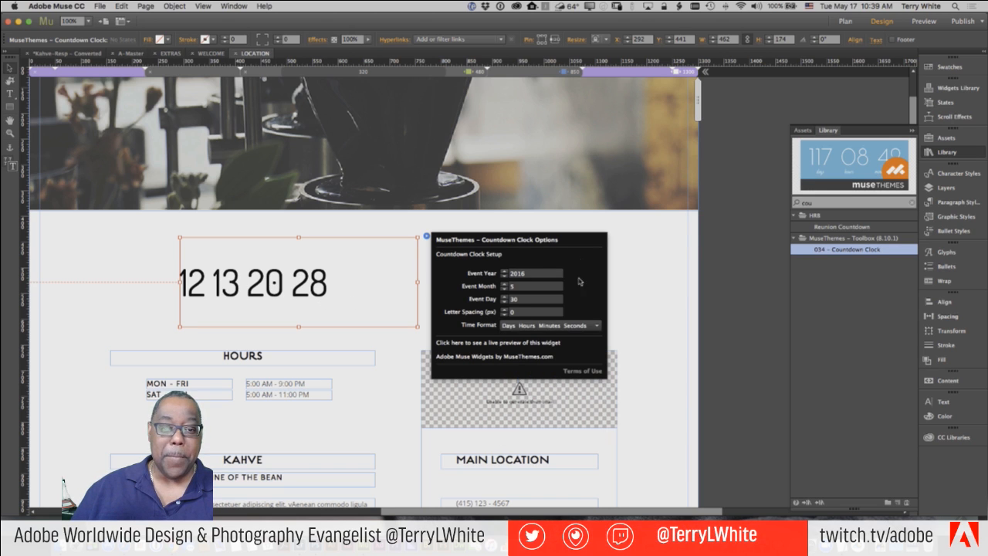
left_click(398, 229)
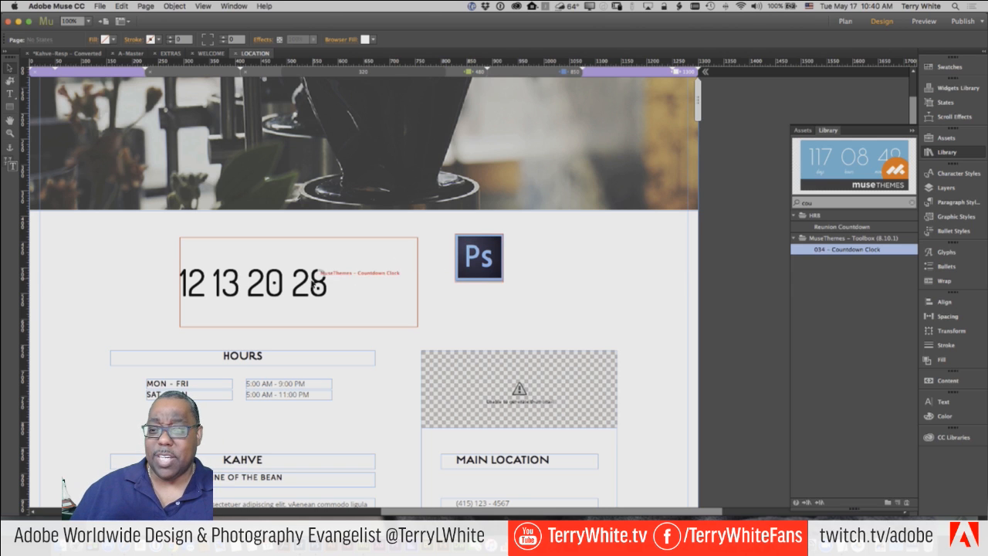
- Drag the countdown clock further left, beside the Ps icon above HOURS
left_click(315, 285)
left_click_drag(315, 284, 243, 289)
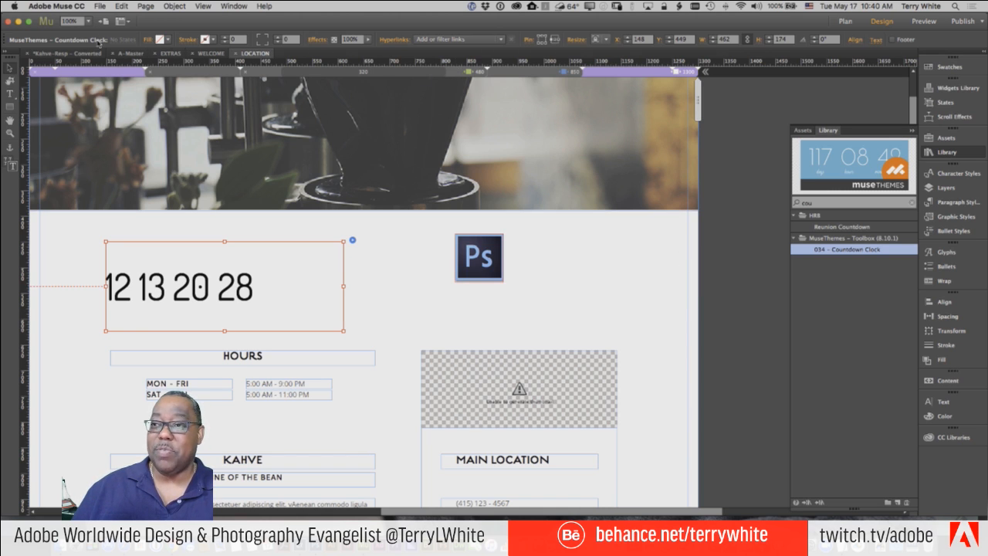
left_click(100, 7)
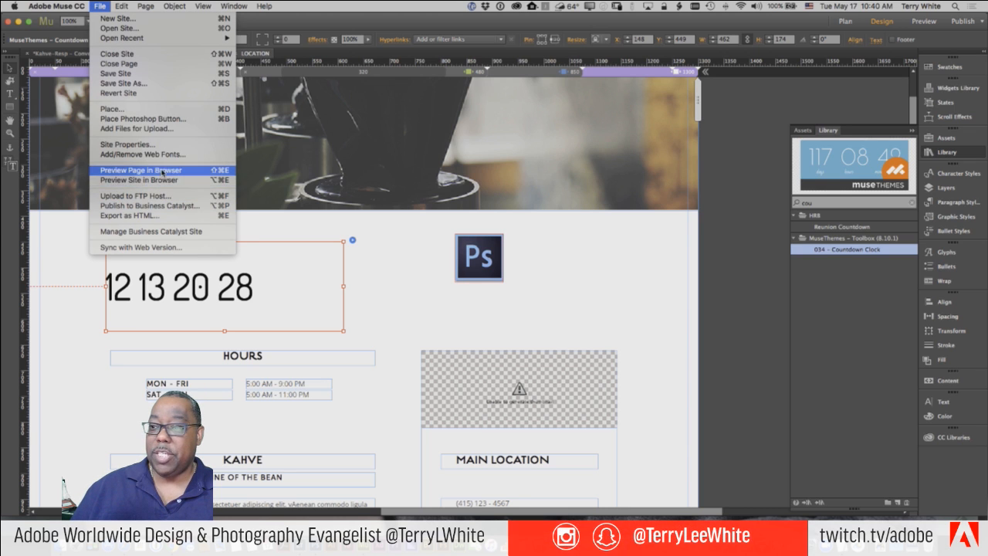
- Preview the LOCATION page in Chrome to see the countdown ticking, then return to Muse
left_click(154, 169)
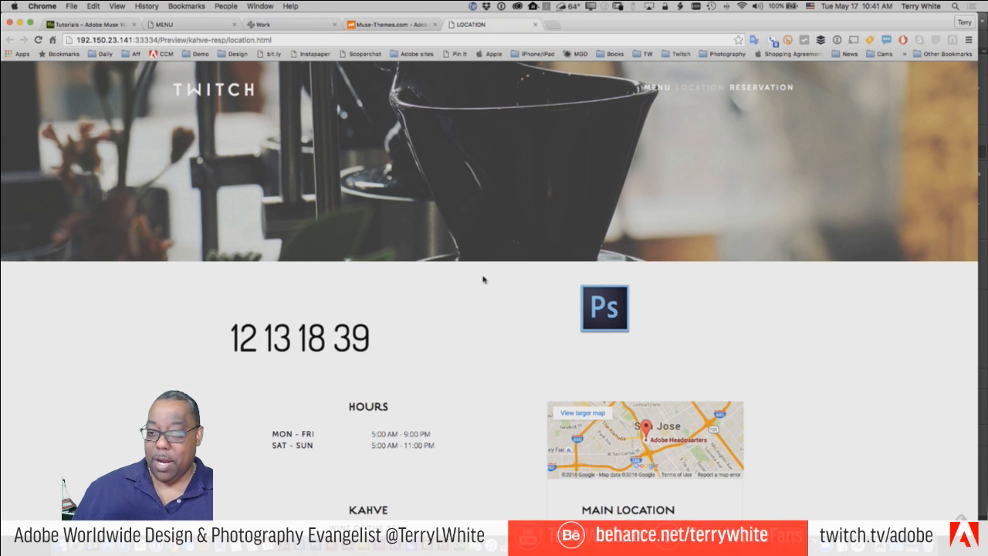
key("super+Tab")
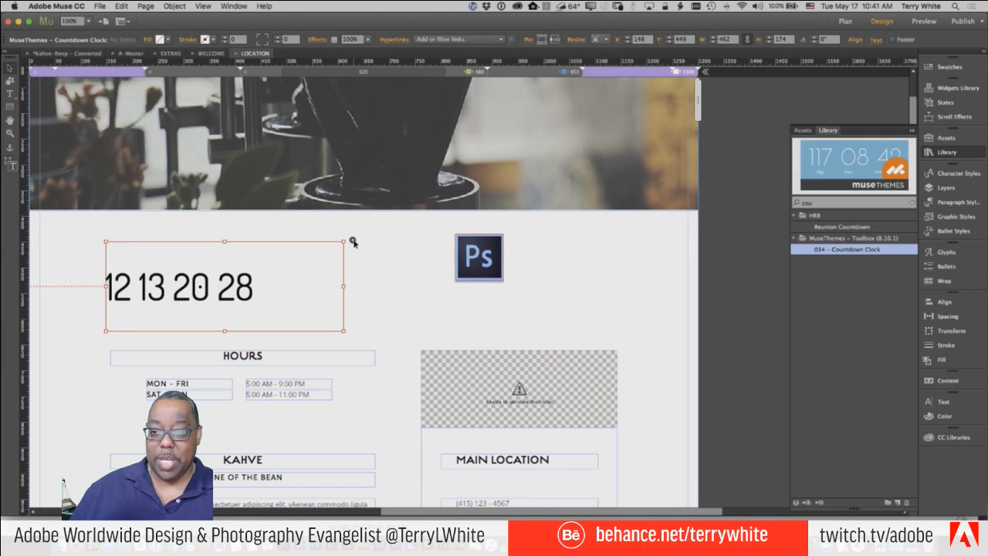
- Change the countdown clock's Time Format to Total Hours so it reads 301
left_click(352, 241)
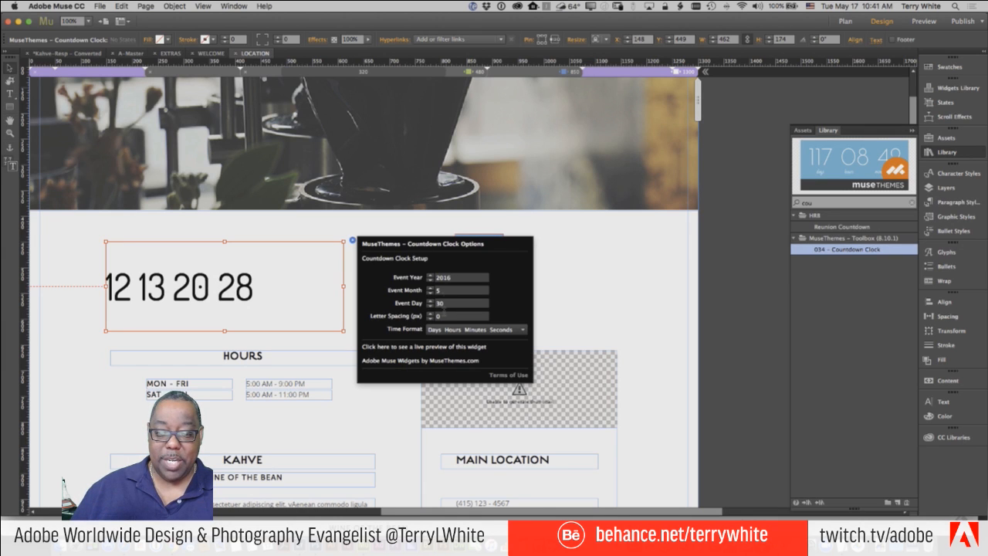
left_click(463, 333)
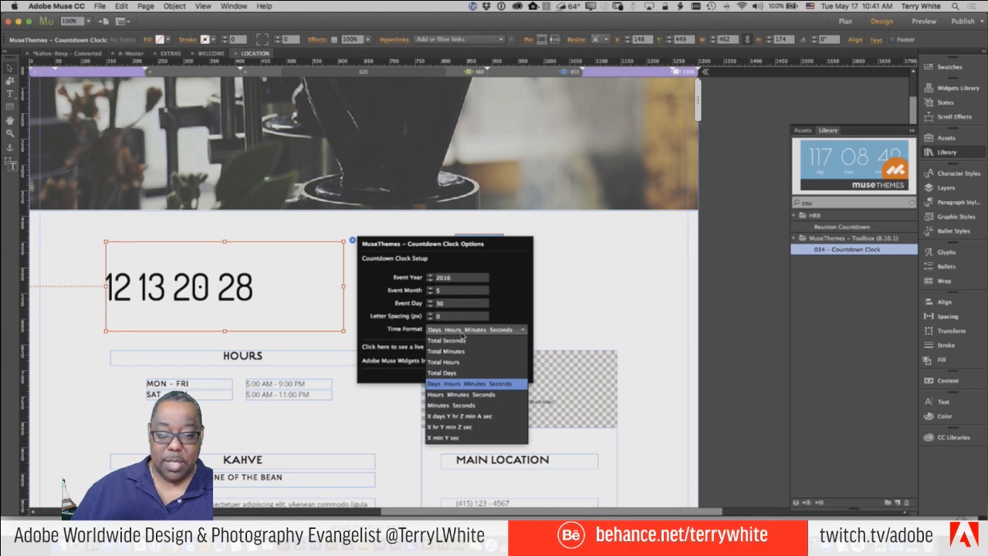
left_click(465, 332)
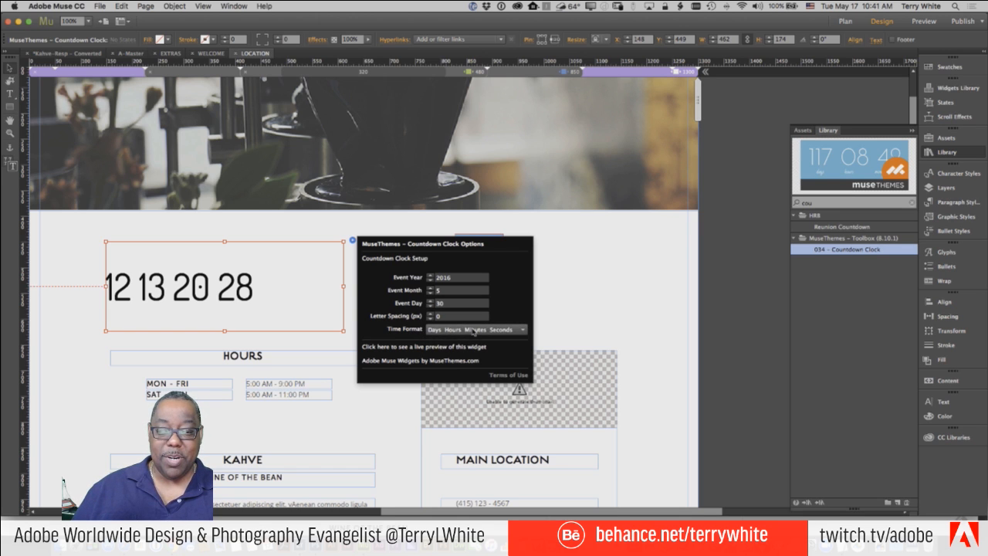
left_click(473, 332)
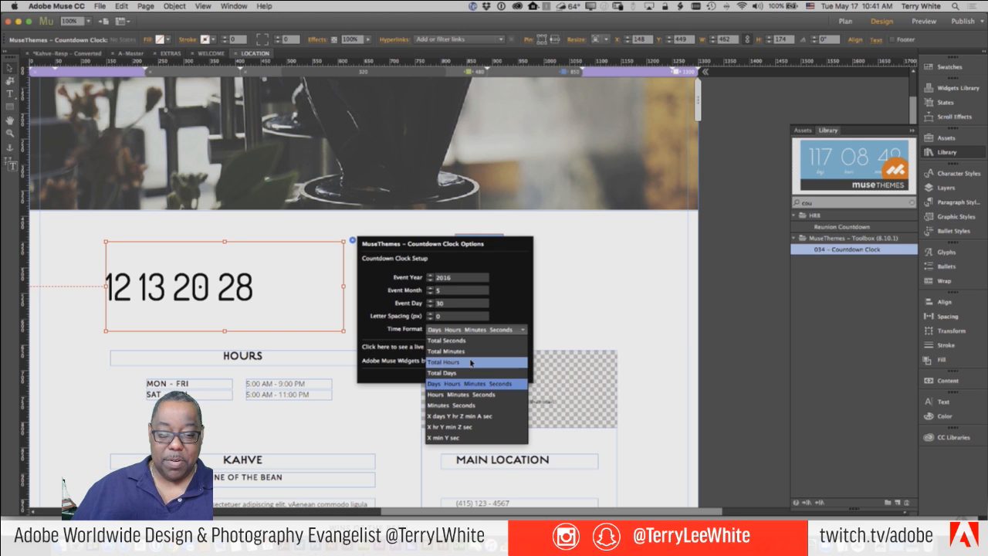
left_click(471, 363)
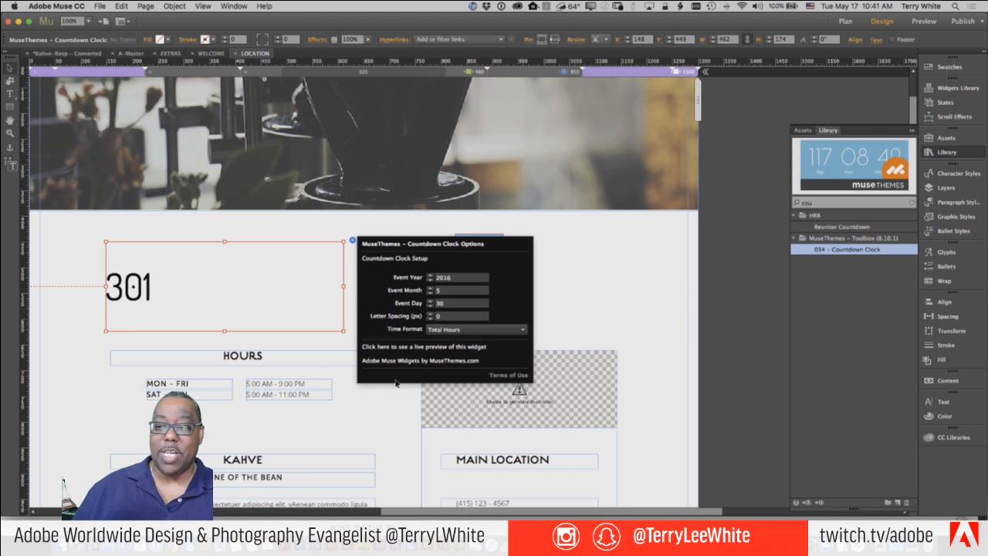
left_click(67, 318)
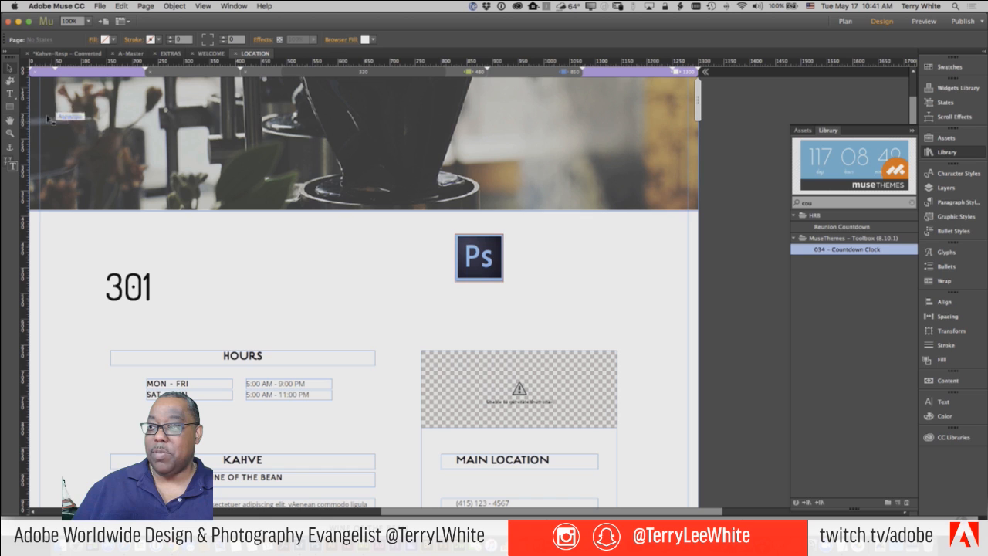
- Type a caption about the hours until a person's birthday under 301, widened to one line
left_click(9, 93)
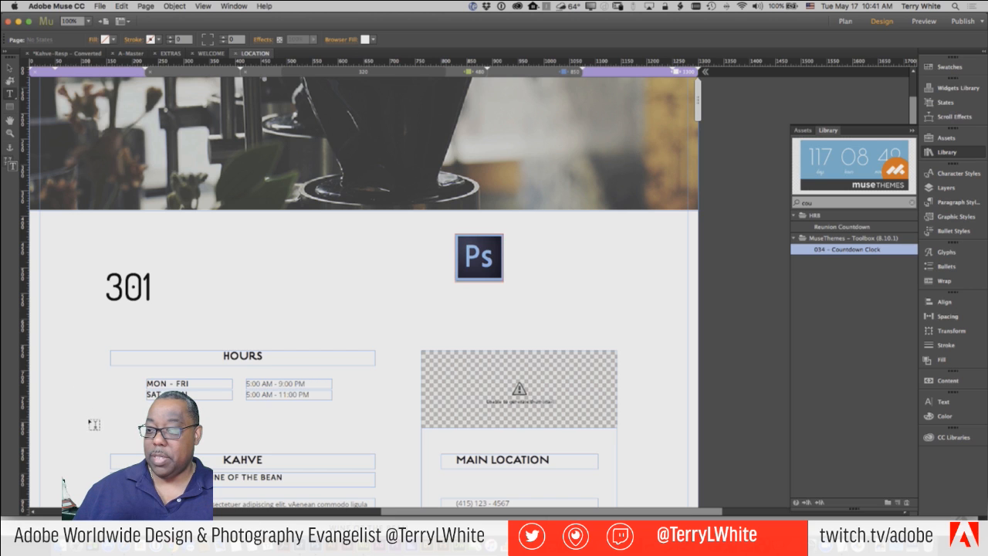
left_click(9, 68)
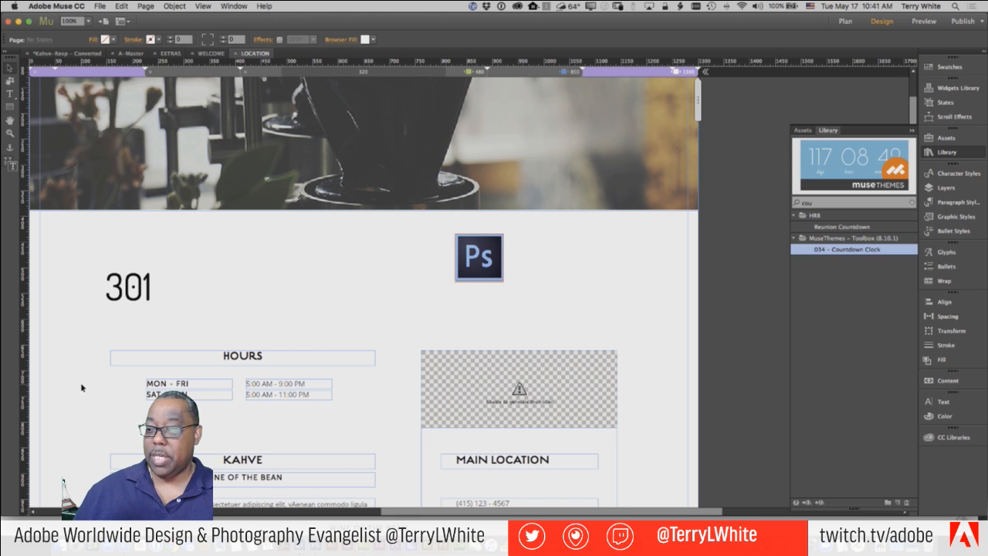
left_click(9, 93)
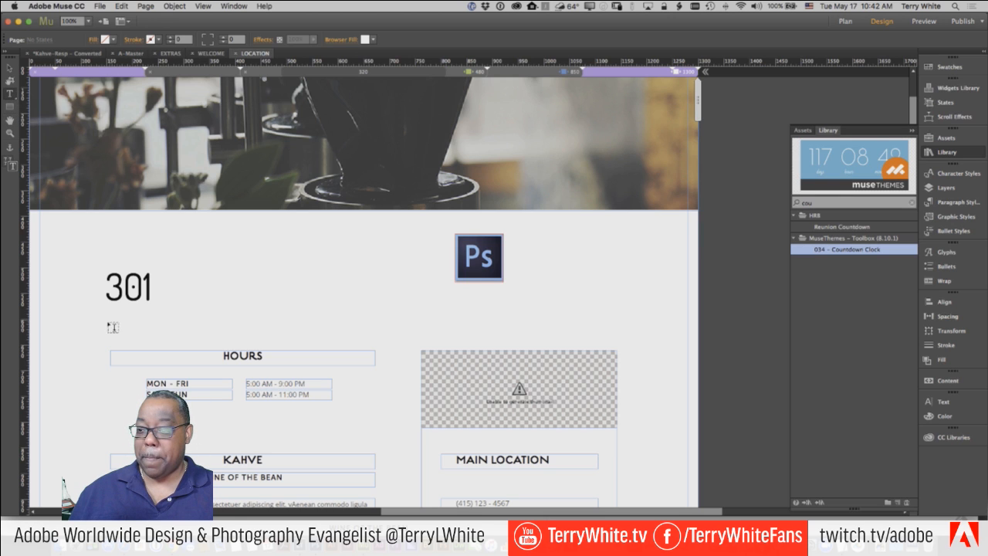
left_click_drag(106, 318, 164, 304)
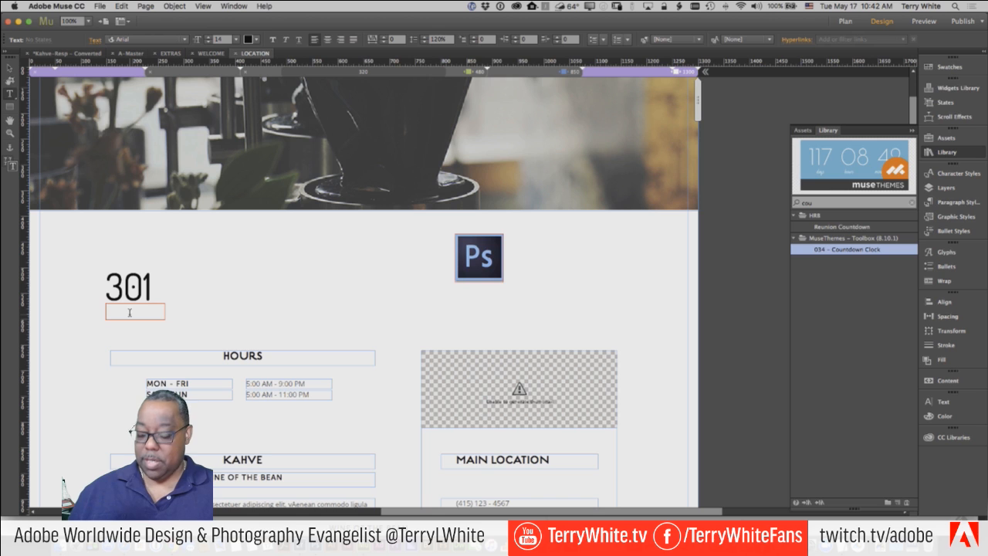
type("Hours")
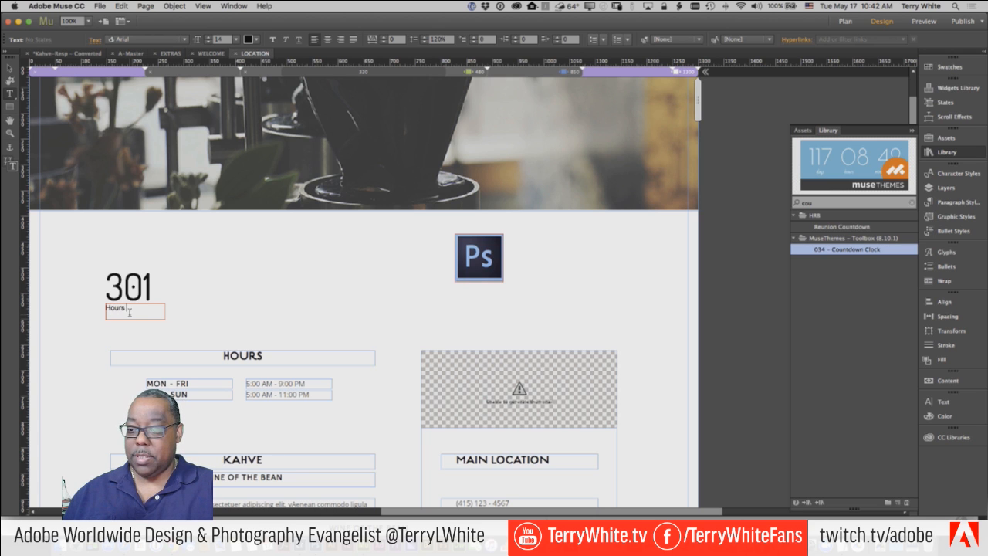
type(" 'til Terr")
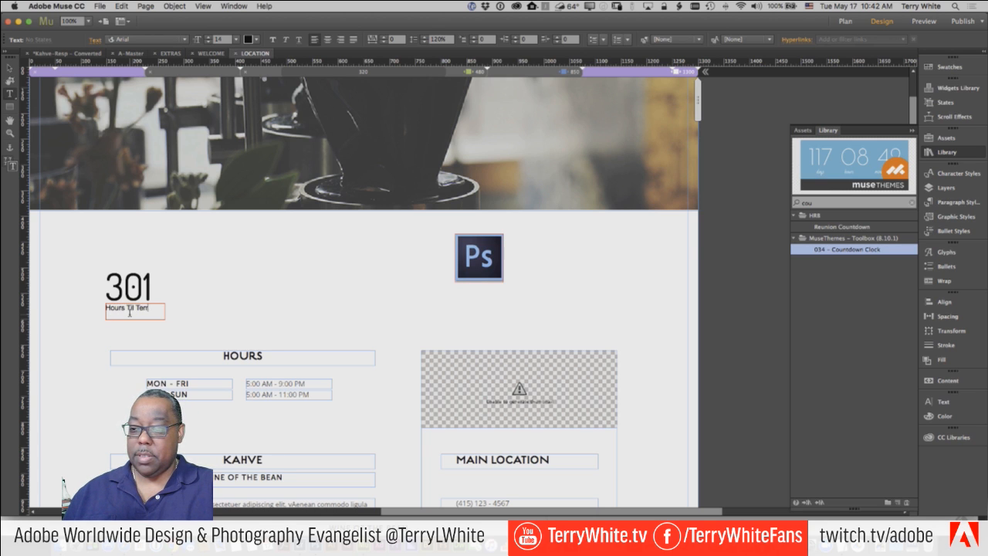
type("y's Birthday")
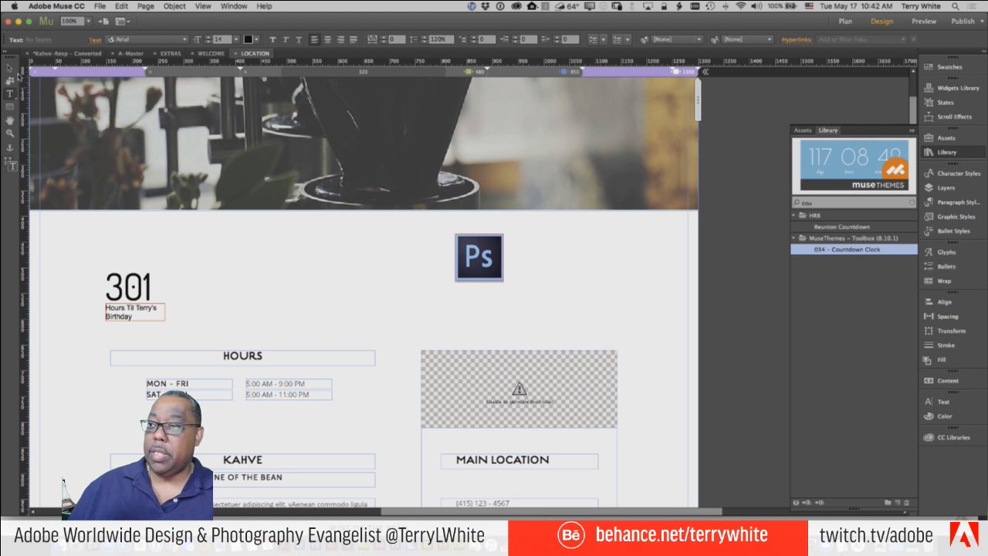
left_click(9, 68)
left_click_drag(164, 314, 142, 317)
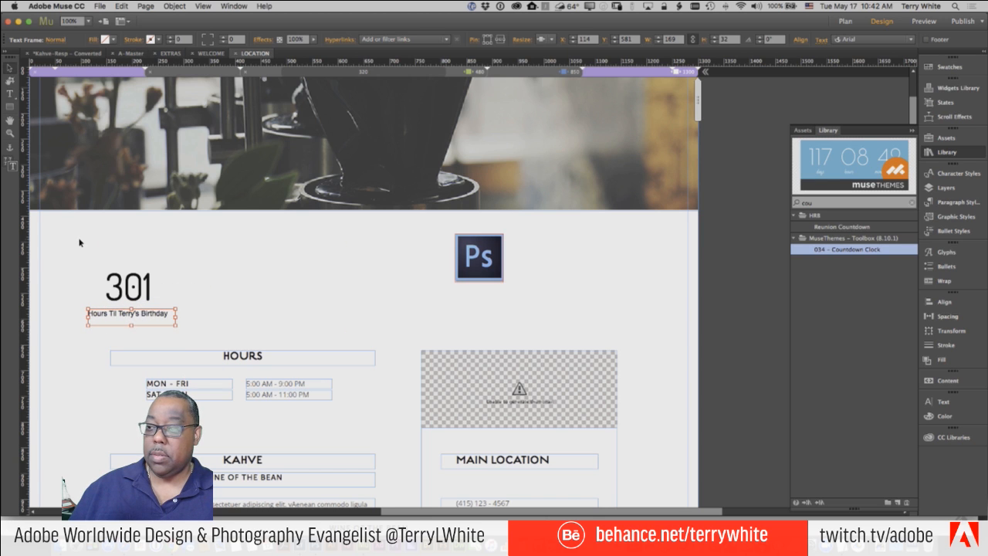
left_click(57, 237)
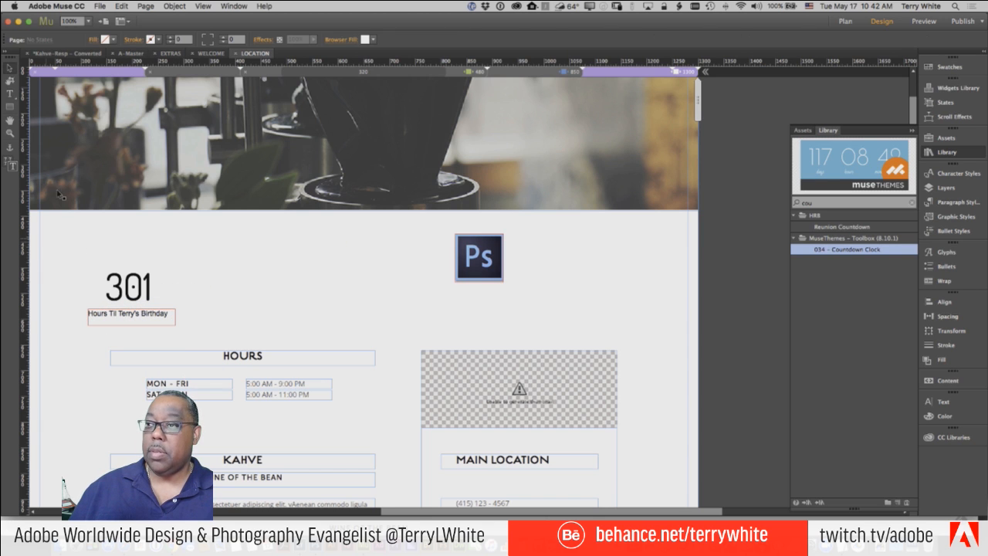
- Preview the LOCATION page in Chrome to check the 301 countdown and birthday caption, then return to Muse
left_click(101, 6)
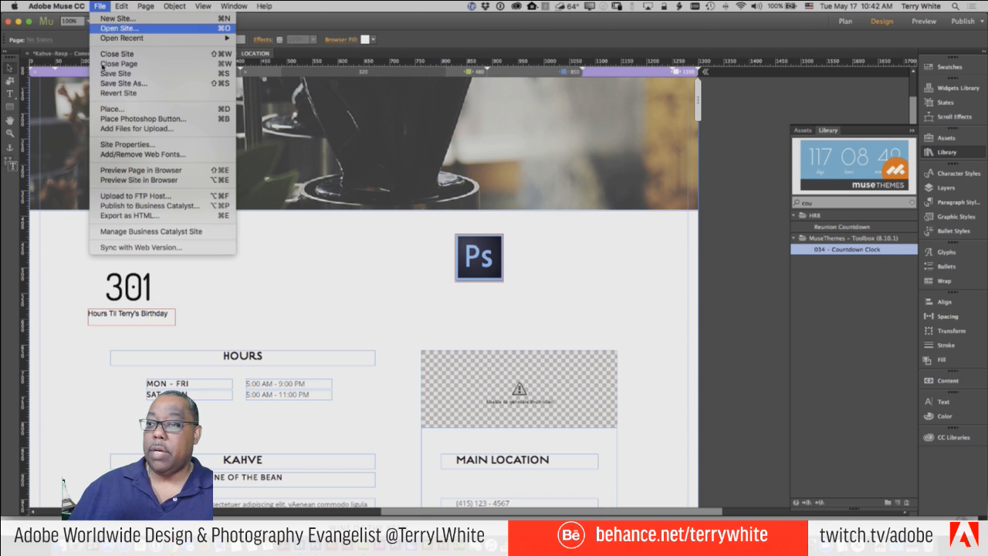
left_click(122, 177)
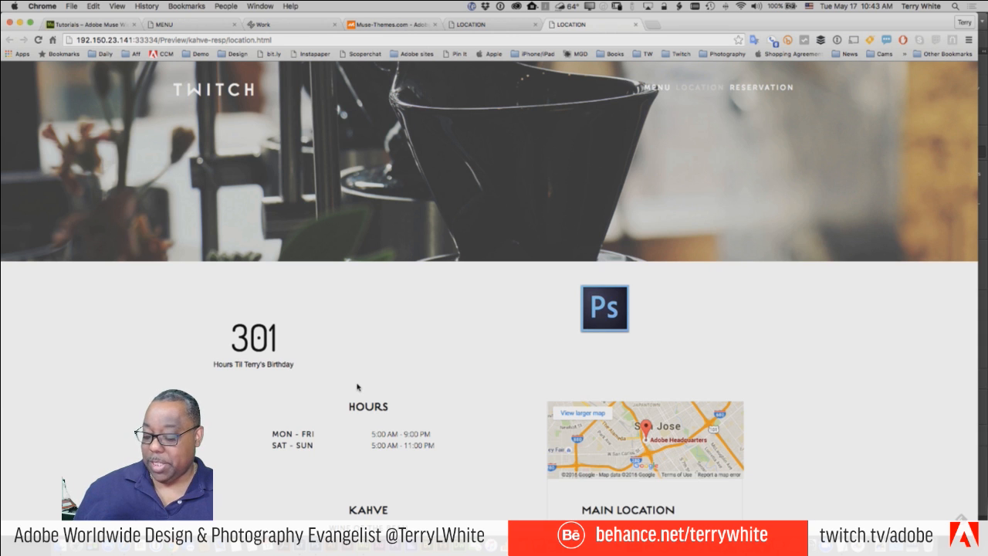
key("super+Tab")
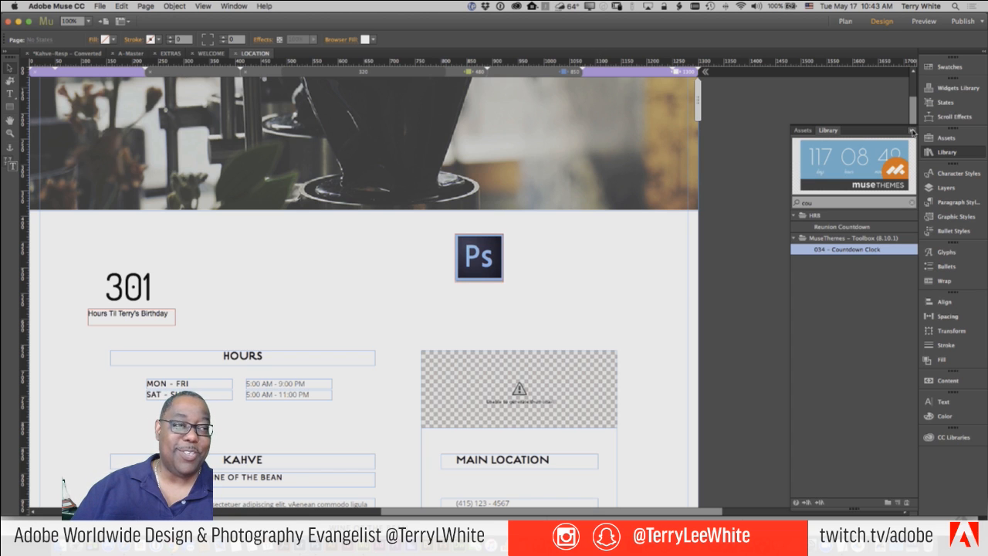
- On the A-Master page, review the Google Analytics head HTML in Page Properties and cancel unchanged
left_click(913, 129)
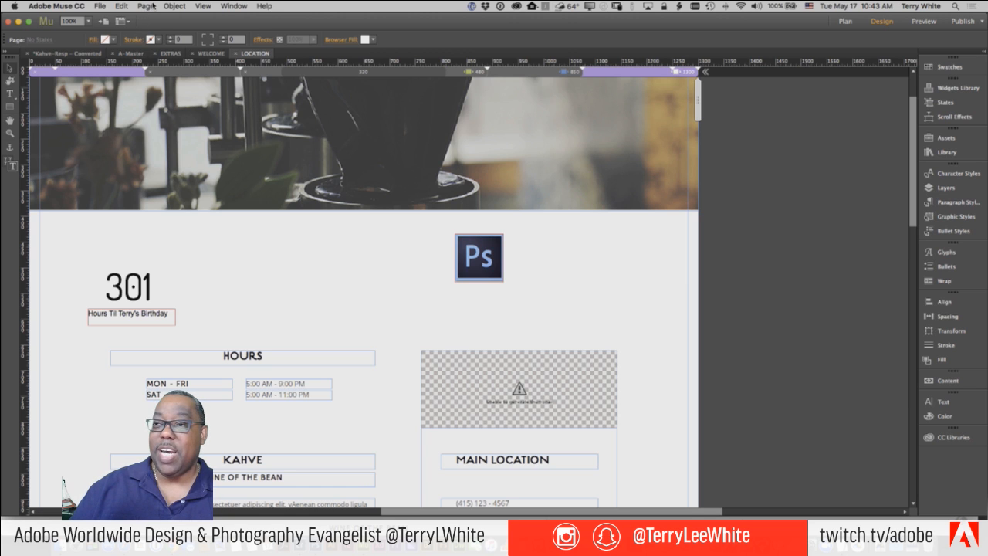
left_click(127, 54)
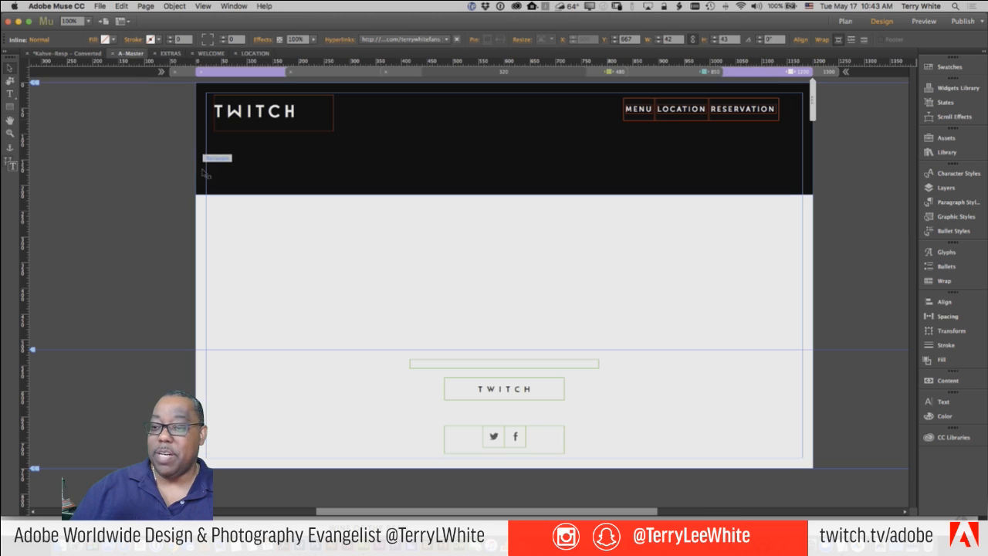
left_click(144, 6)
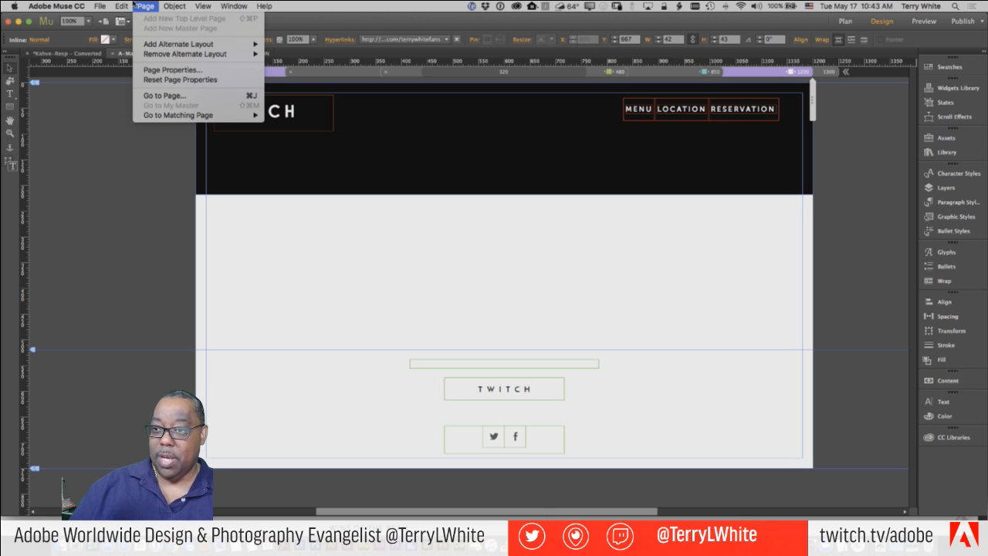
left_click(173, 70)
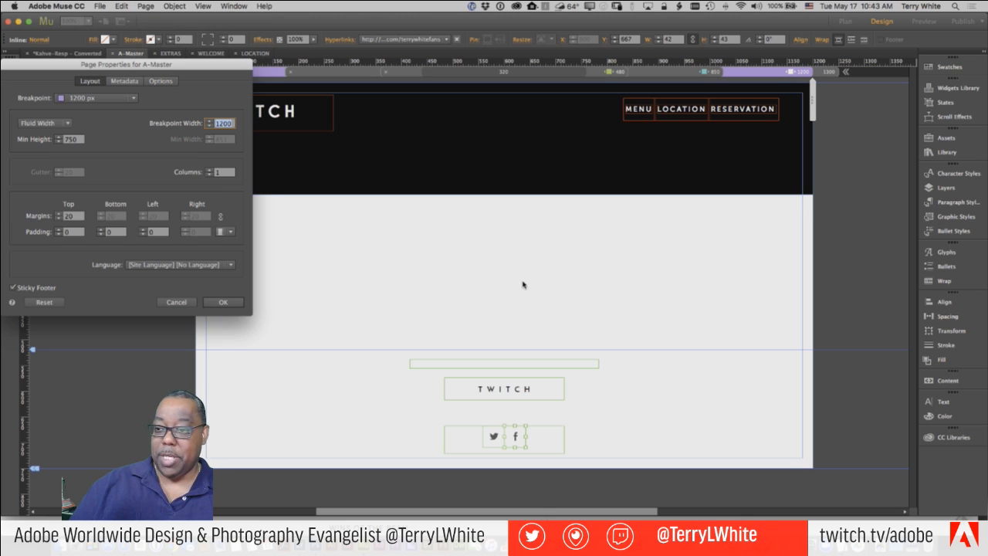
left_click(161, 80)
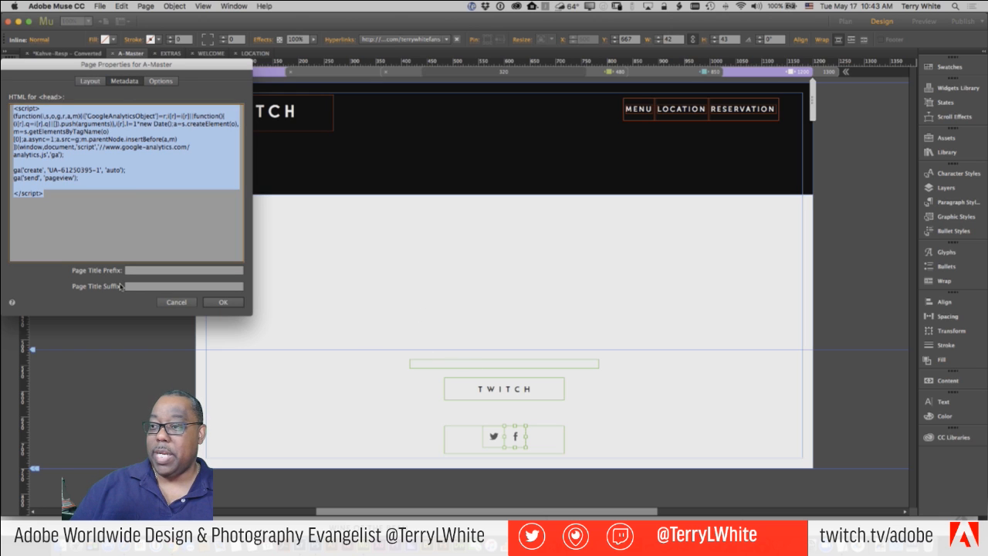
left_click(159, 81)
left_click(124, 81)
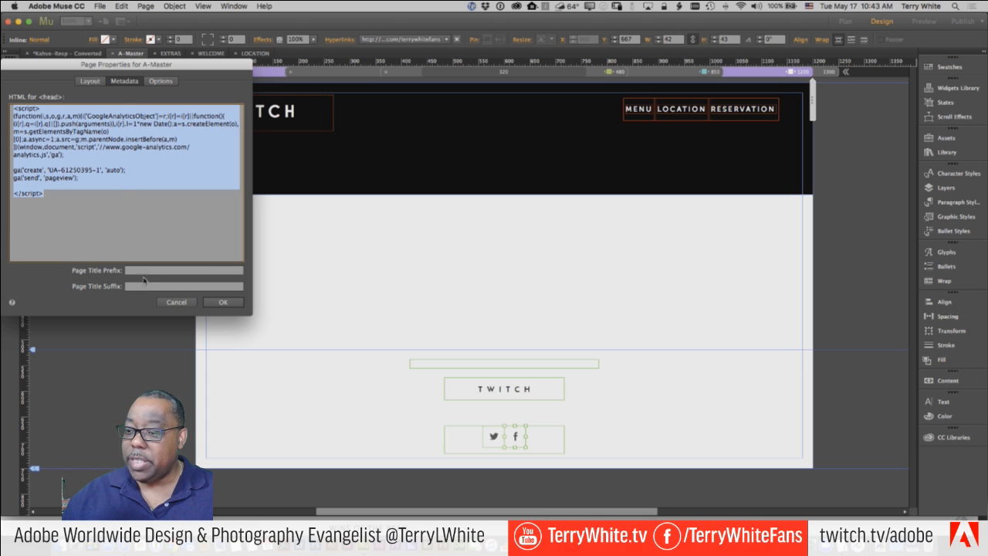
left_click(168, 303)
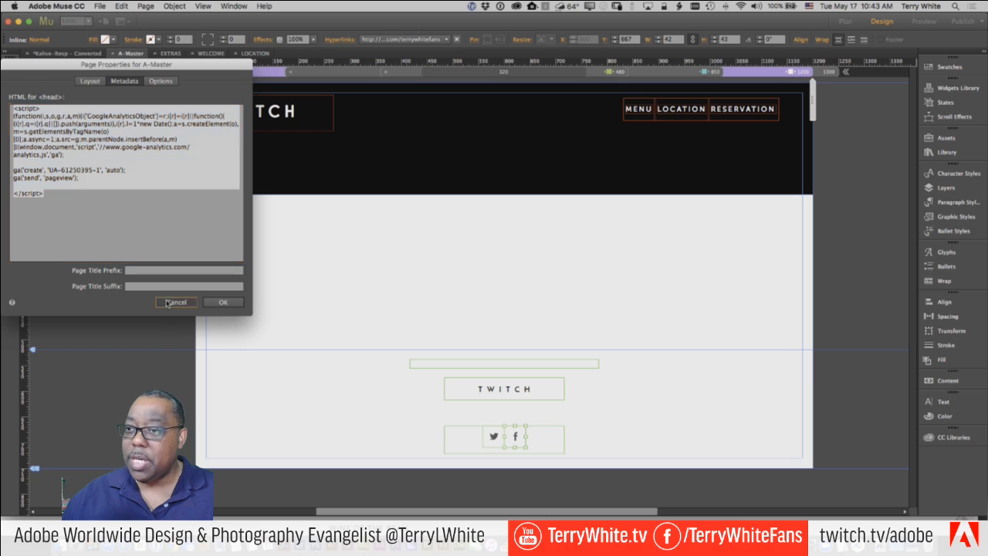
- Bring the Page menu up again, ready for the next page command
left_click(146, 6)
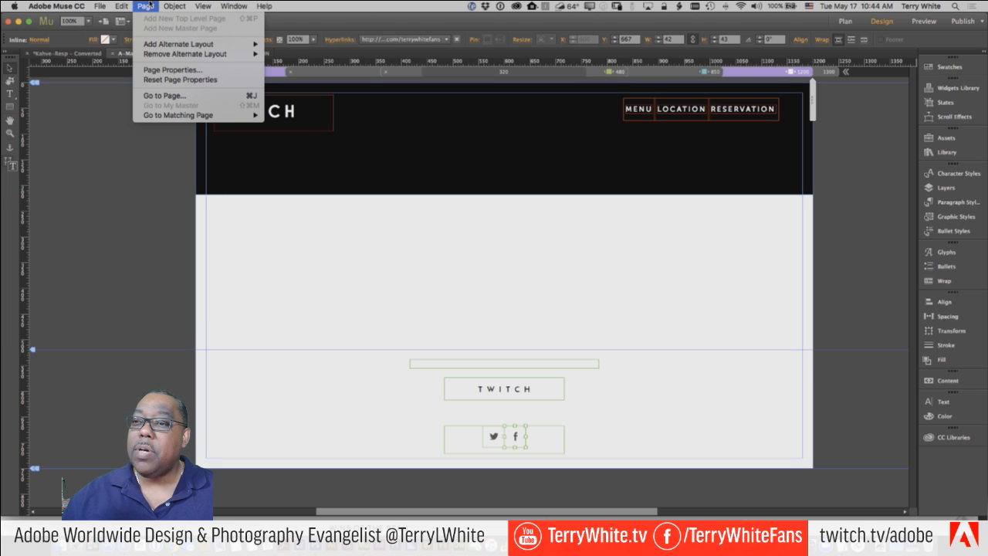
left_click(146, 6)
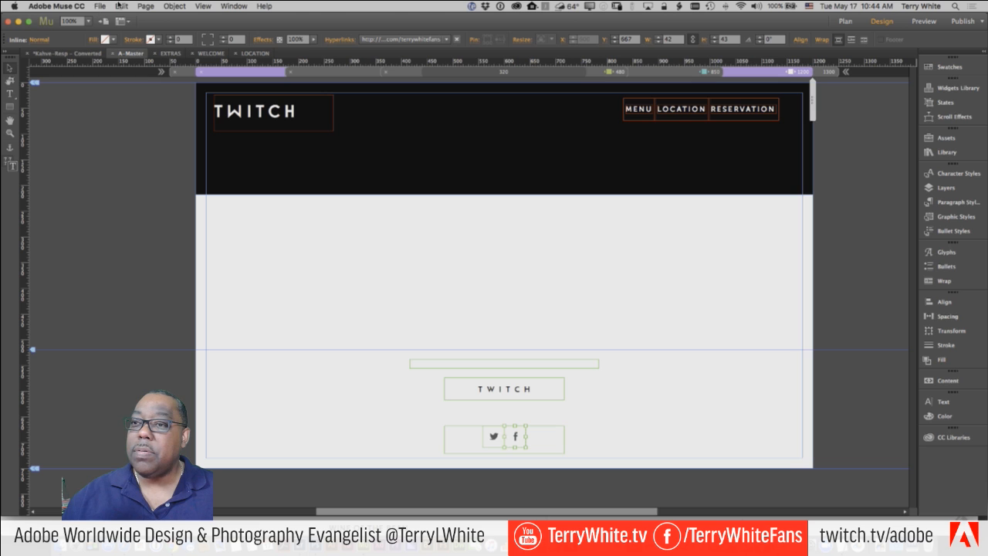
left_click(143, 6)
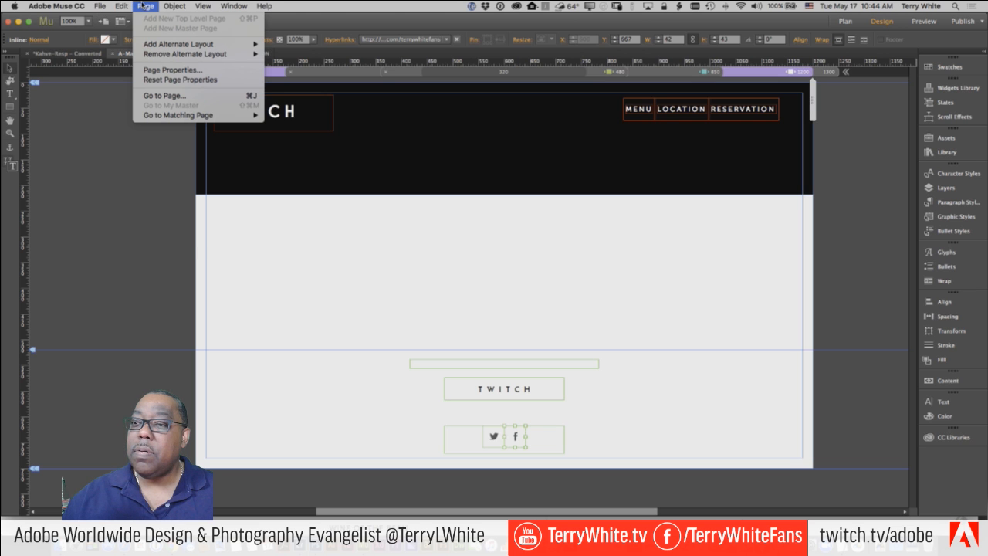
mouse_move(102, 7)
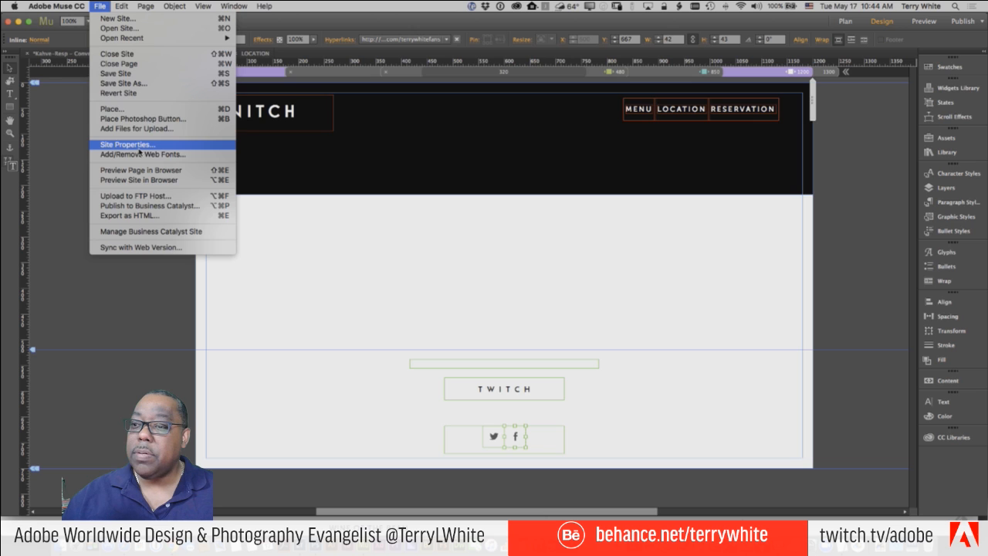
left_click(139, 147)
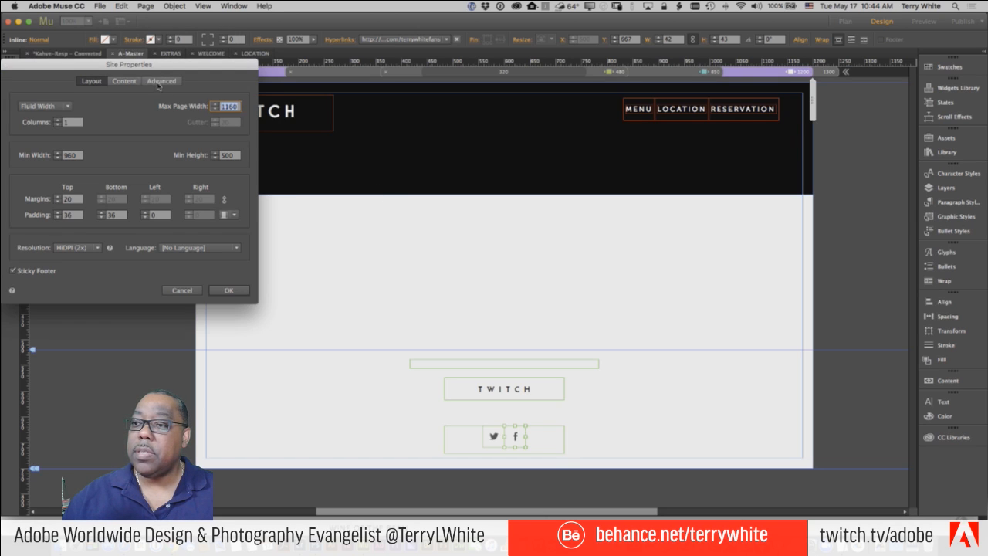
left_click(122, 82)
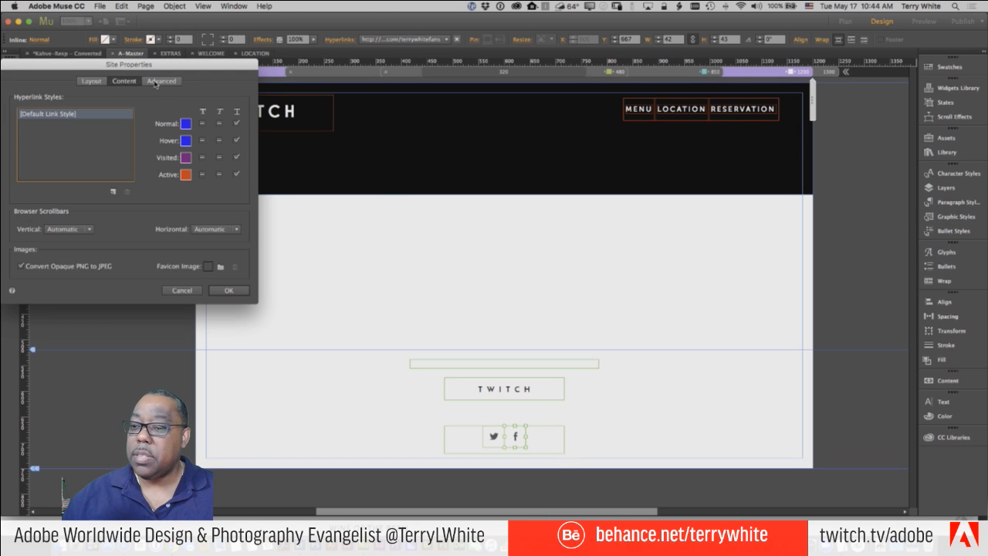
left_click(160, 82)
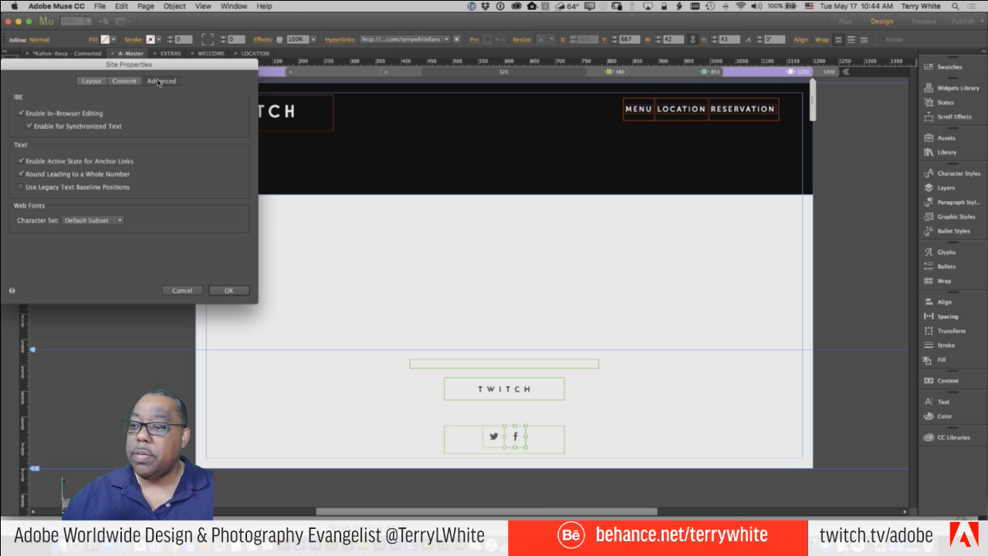
left_click(183, 292)
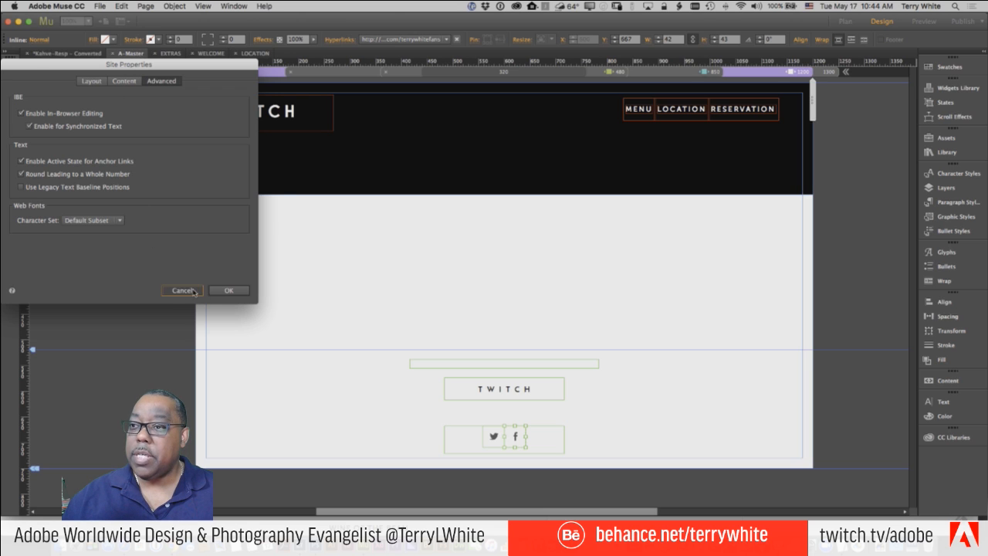
left_click(142, 6)
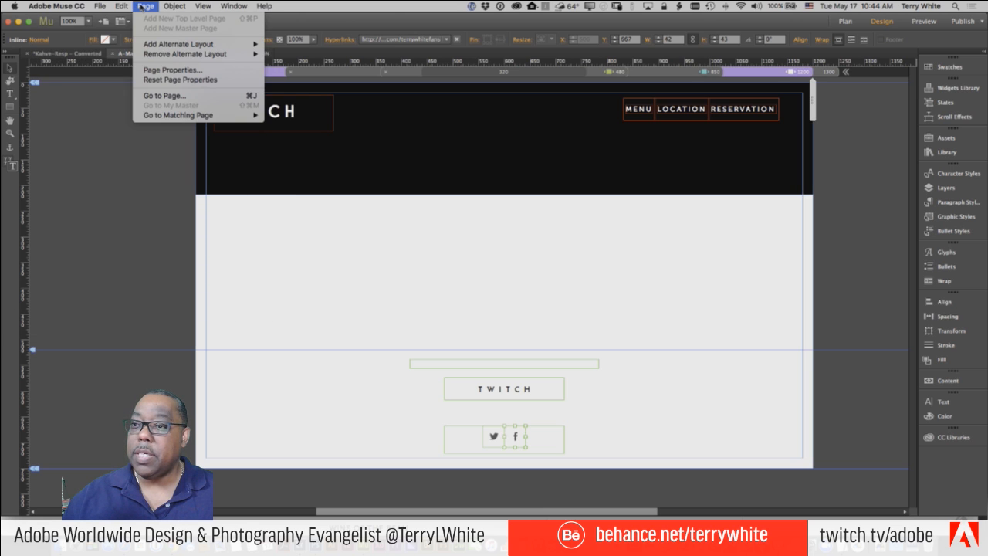
- Go via EXTRAS to the WELCOME page and view its empty metadata fields in Page Properties
left_click(69, 143)
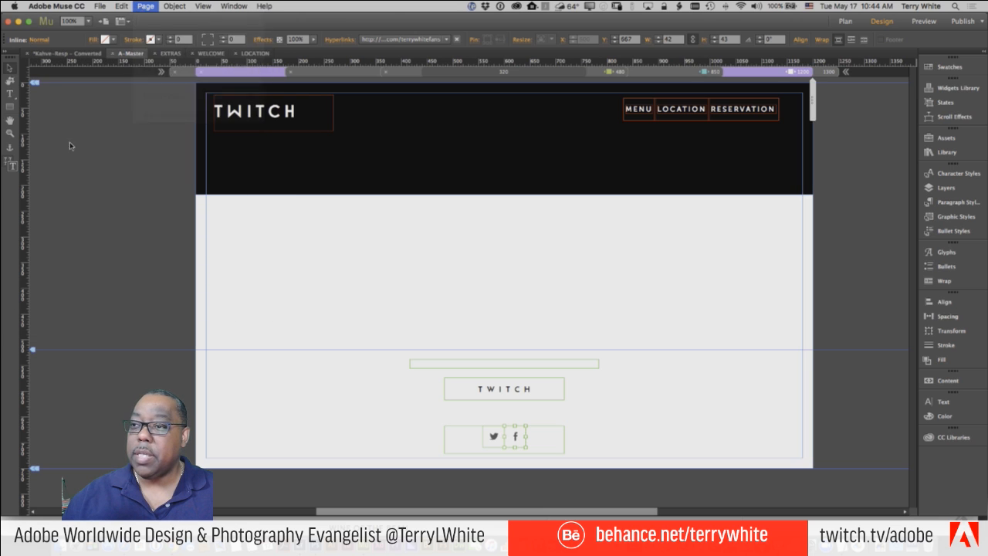
left_click(164, 56)
left_click(146, 6)
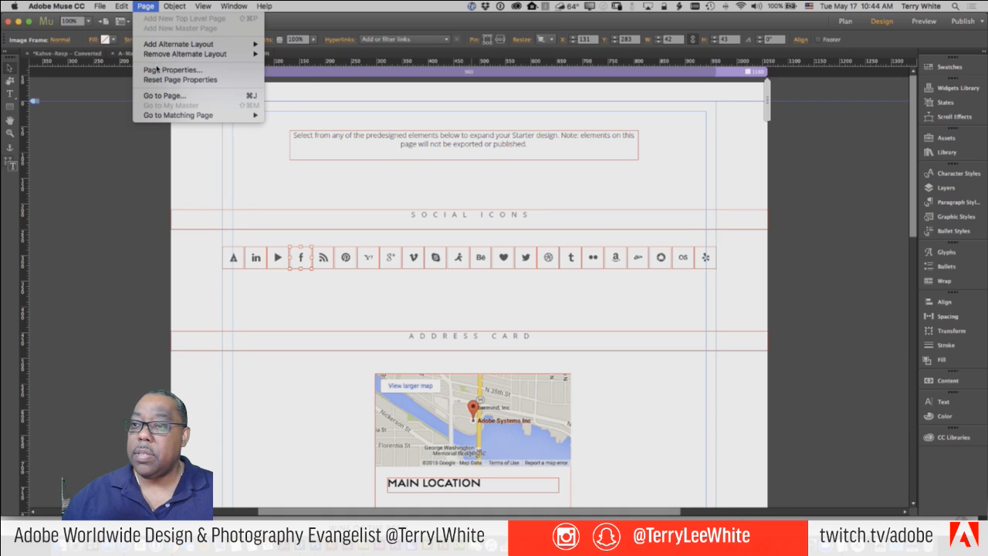
left_click(147, 5)
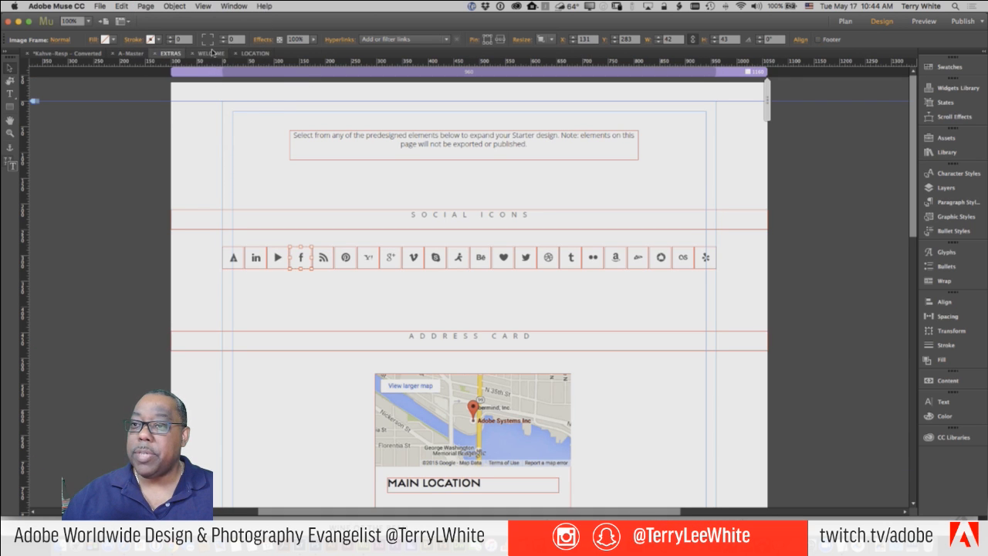
left_click(210, 52)
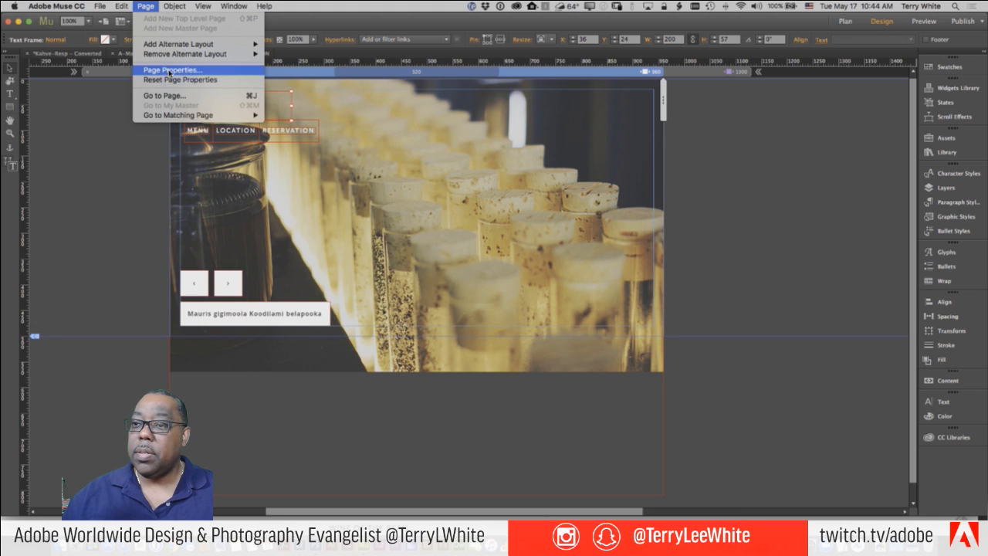
left_click(170, 70)
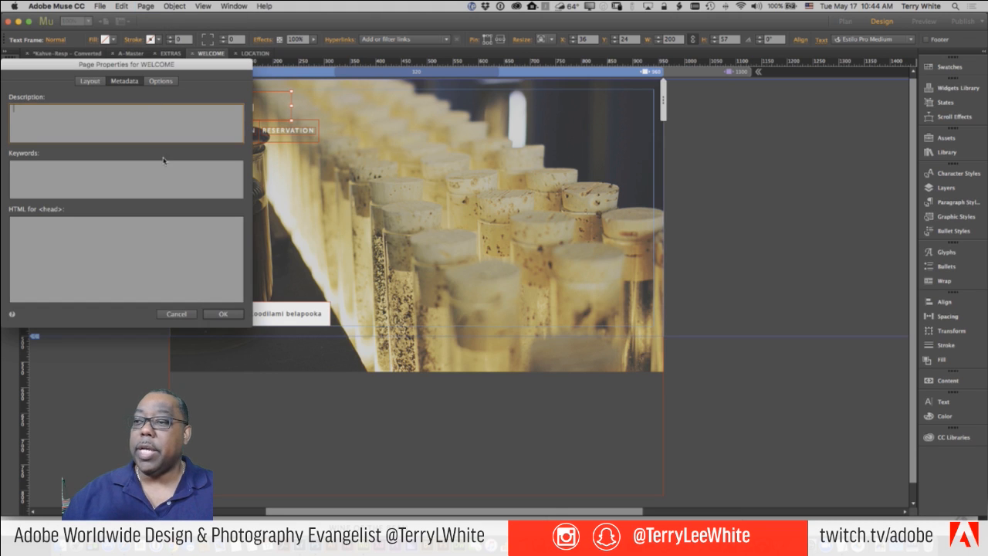
left_click_drag(182, 70, 502, 70)
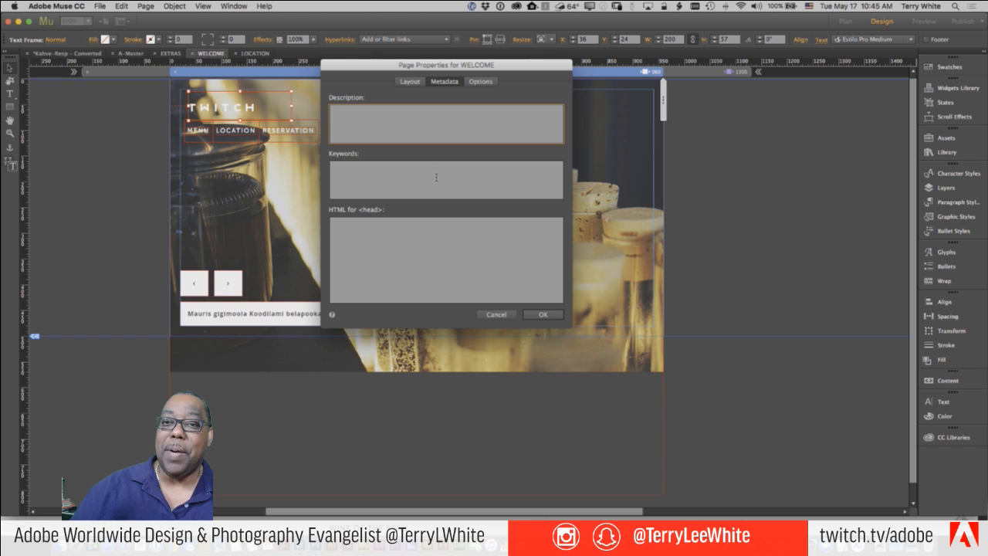
left_click(500, 313)
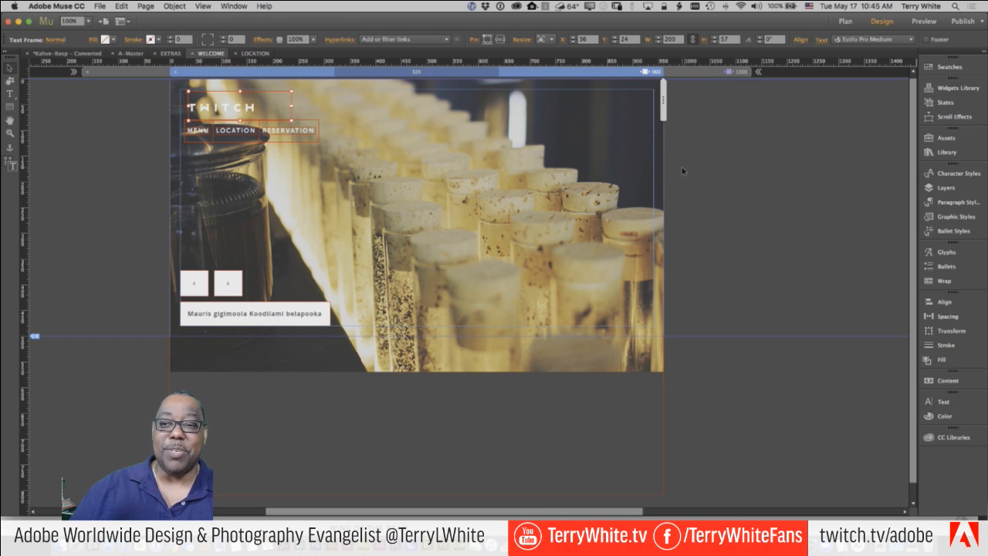
- Scroll right across the WELCOME page's slideshow design
scroll(682, 168, "right", 1)
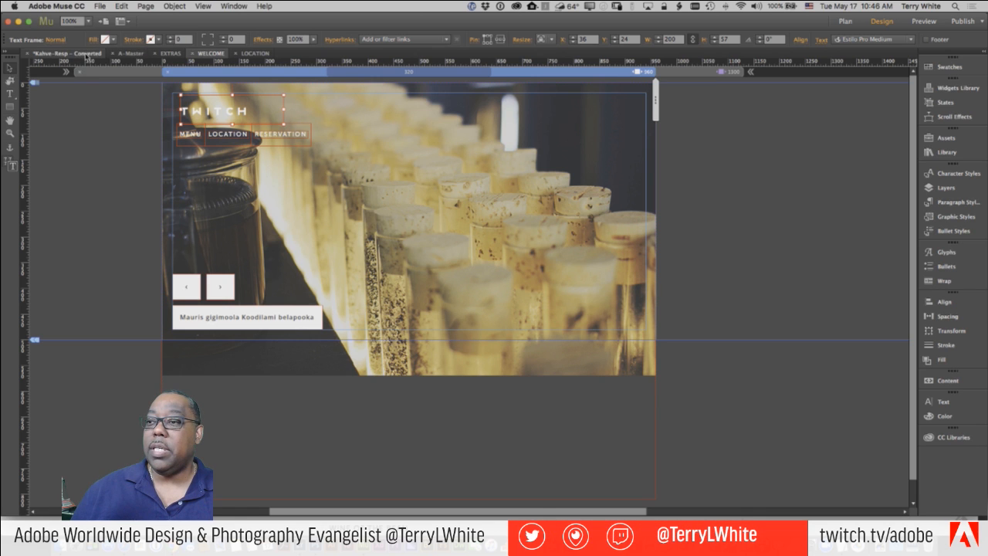
- Open the LOCATION page and show the Twitch library in a moved, widened CC Libraries panel
left_click(87, 55)
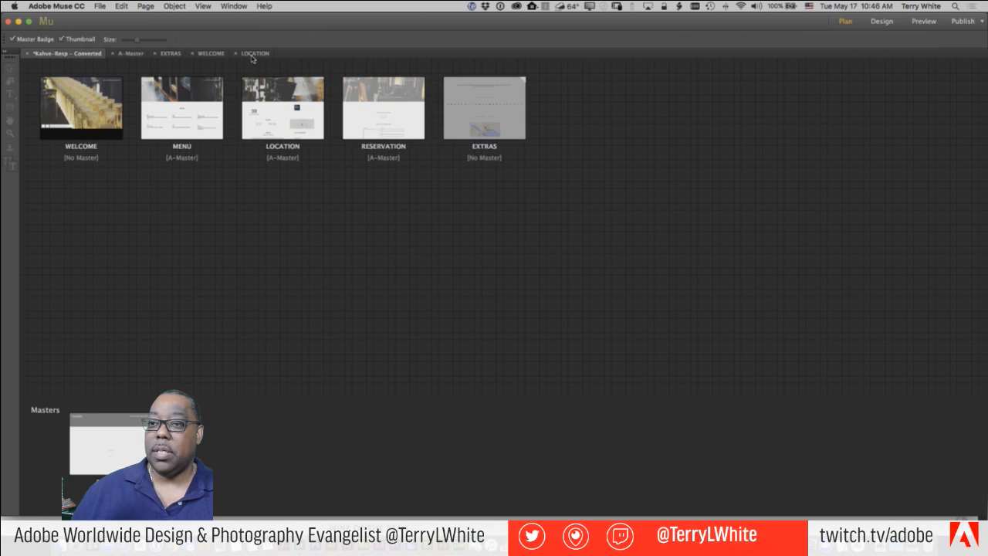
left_click(247, 56)
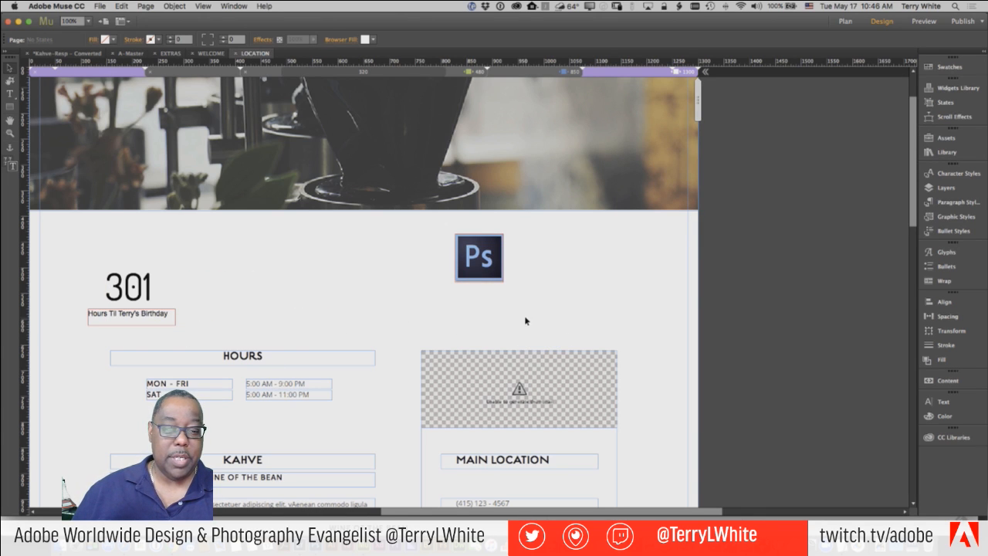
left_click(948, 439)
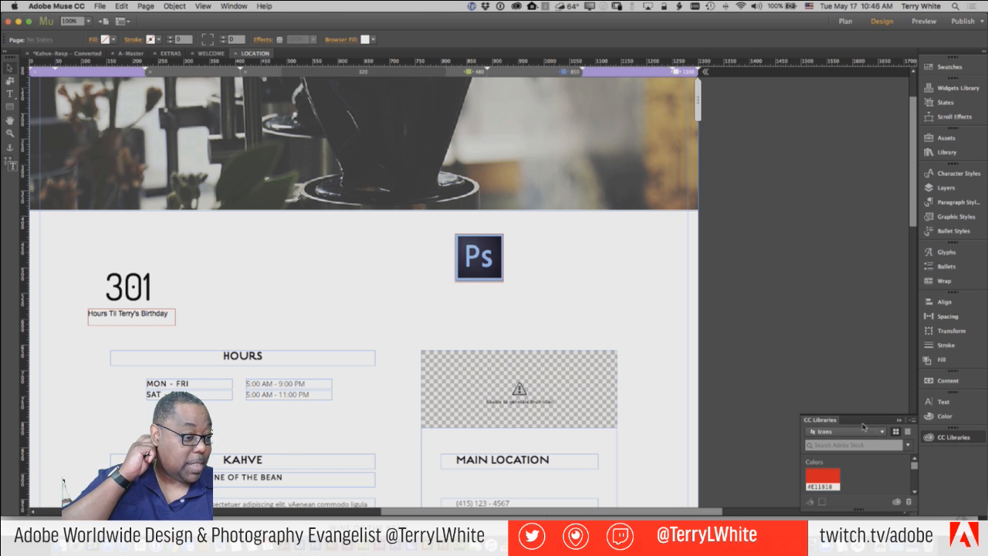
left_click_drag(862, 421, 812, 132)
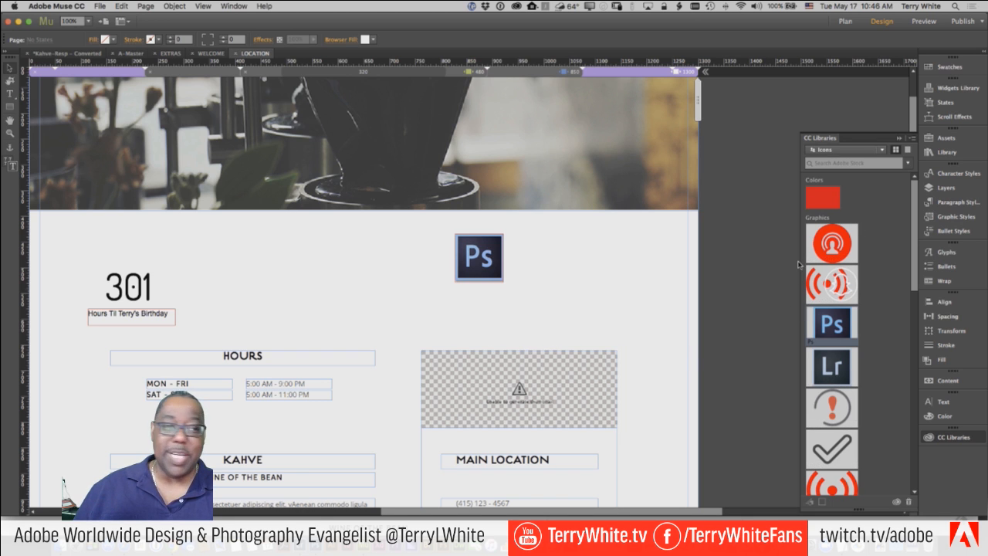
left_click(855, 151)
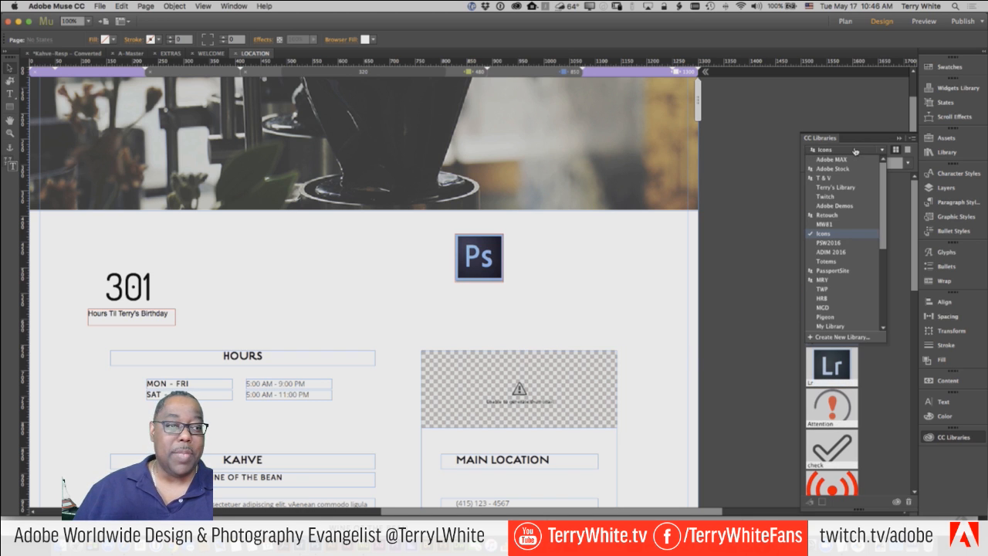
left_click(825, 196)
scroll(834, 320, "down", 10)
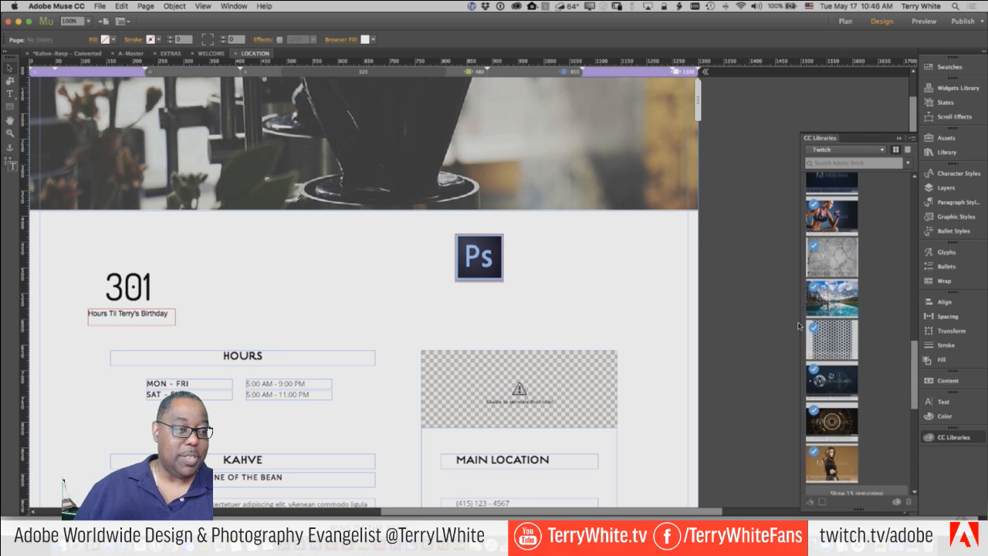
left_click_drag(799, 322, 766, 322)
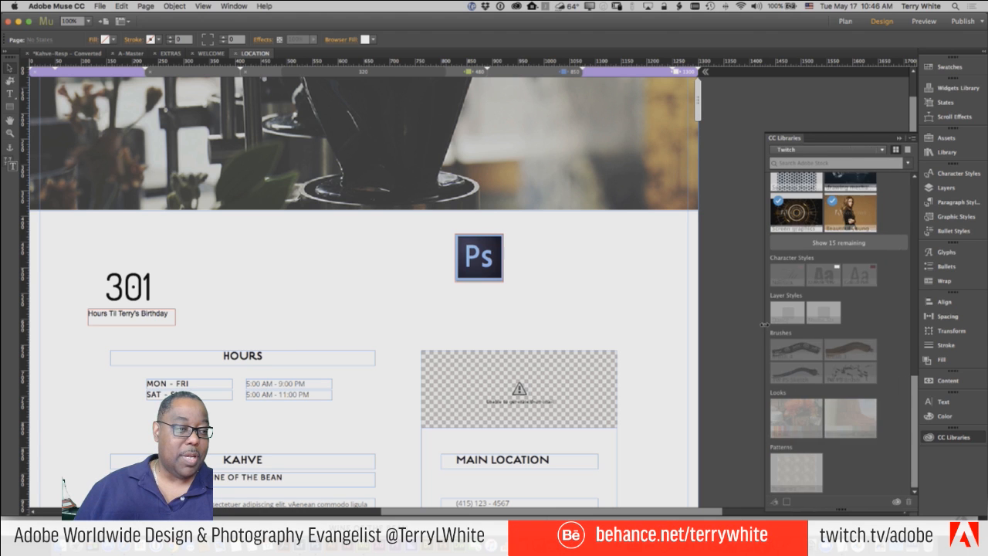
scroll(598, 359, "down", 10)
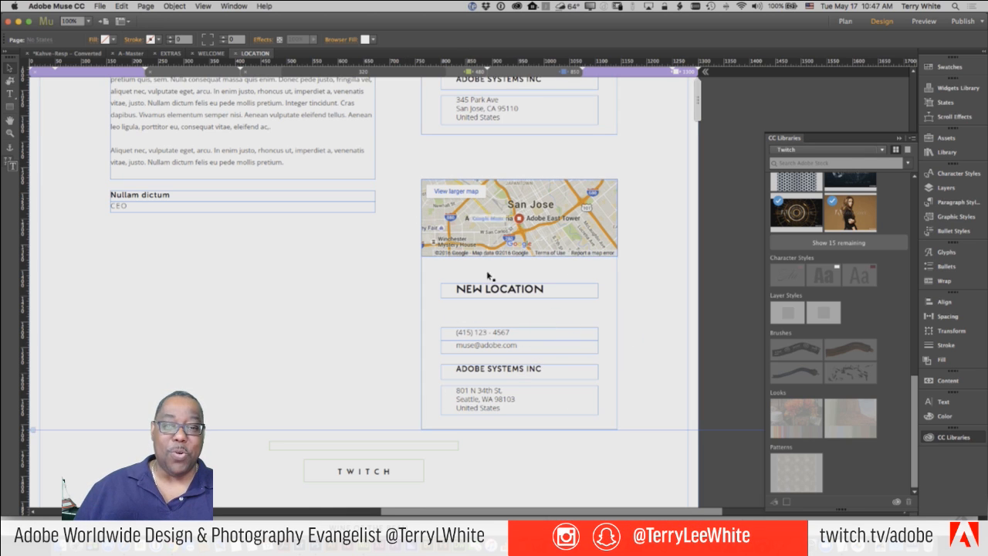
- Add the map and NEW LOCATION card to the Twitch library as 'Location - Muse', then go to WELCOME
left_click_drag(402, 158, 646, 434)
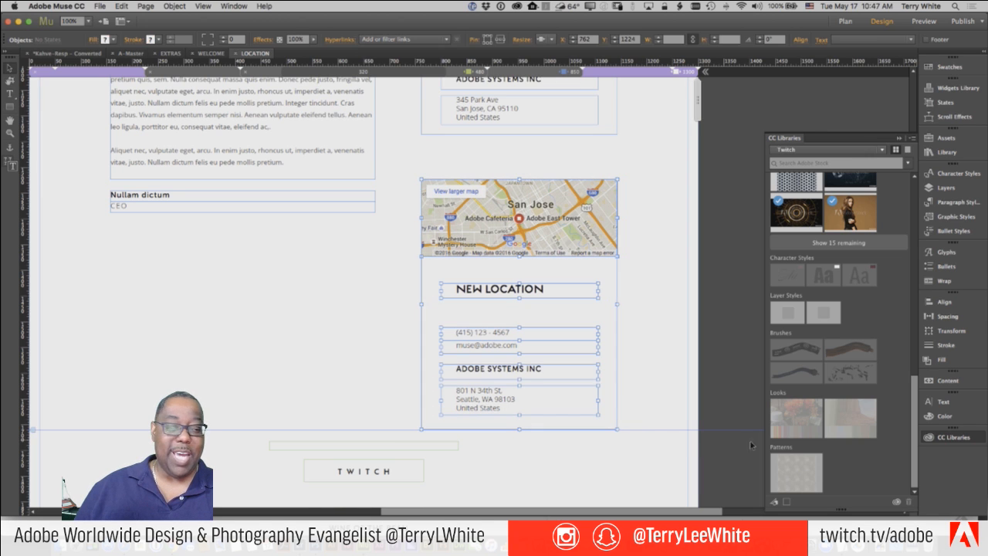
left_click(775, 503)
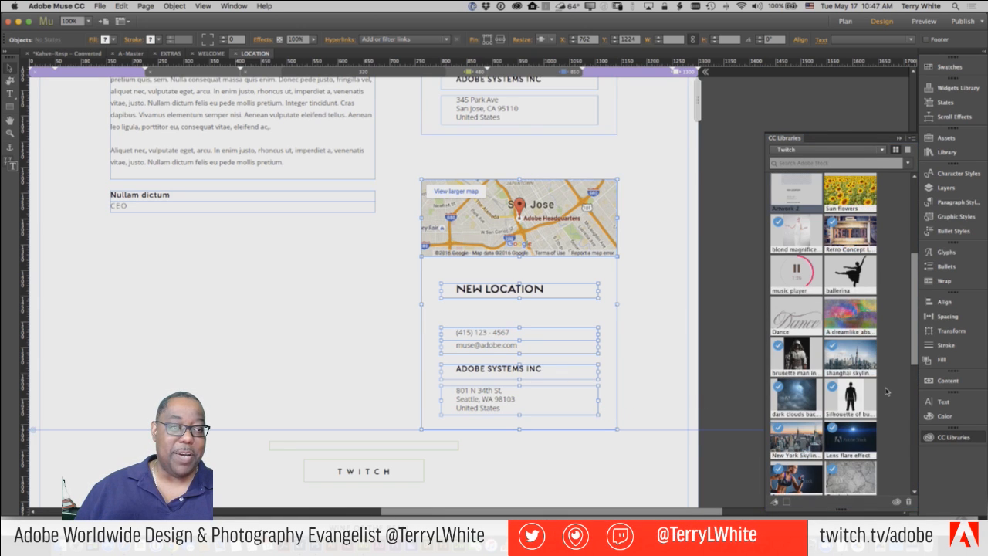
scroll(882, 392, "up", 2)
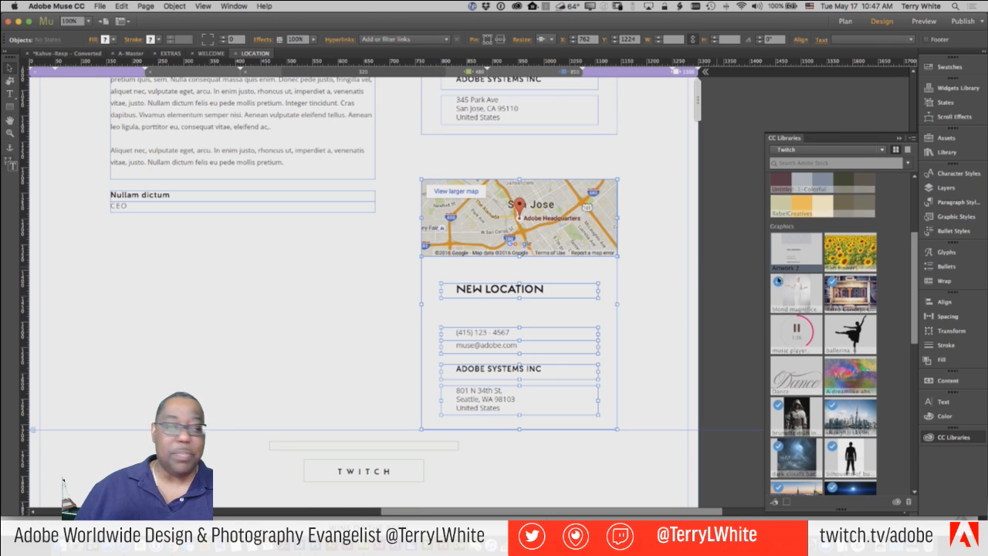
scroll(794, 272, "down", 1)
scroll(796, 335, "up", 5)
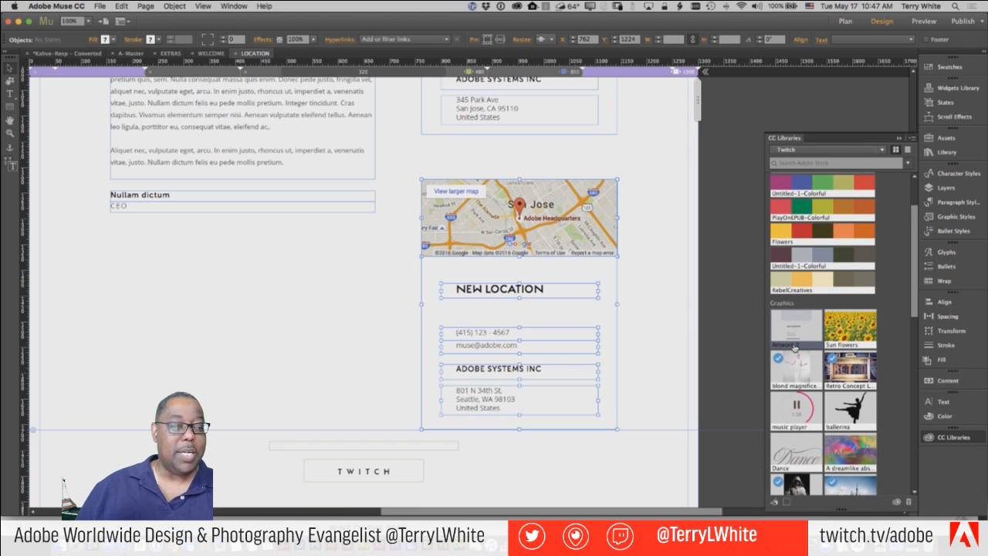
left_click(786, 347)
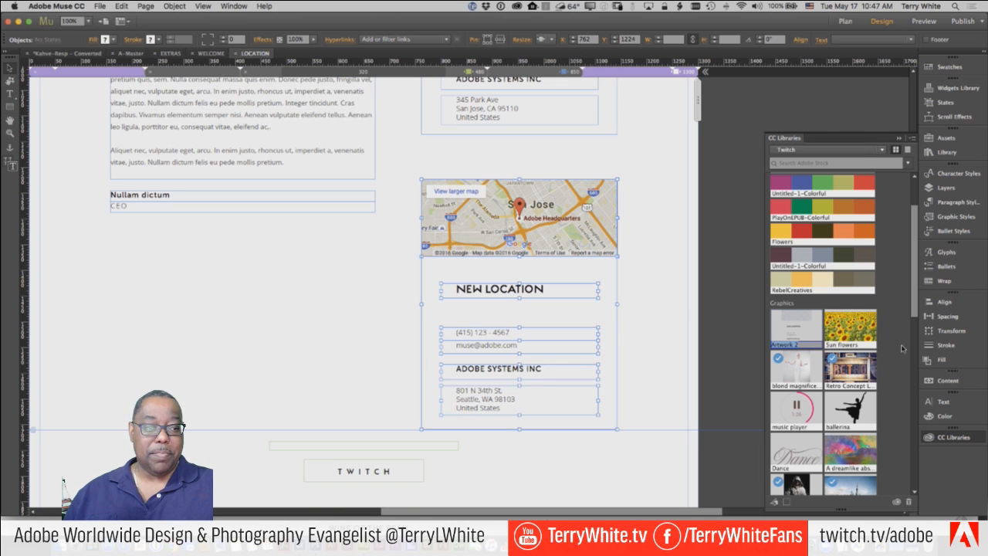
type("Location")
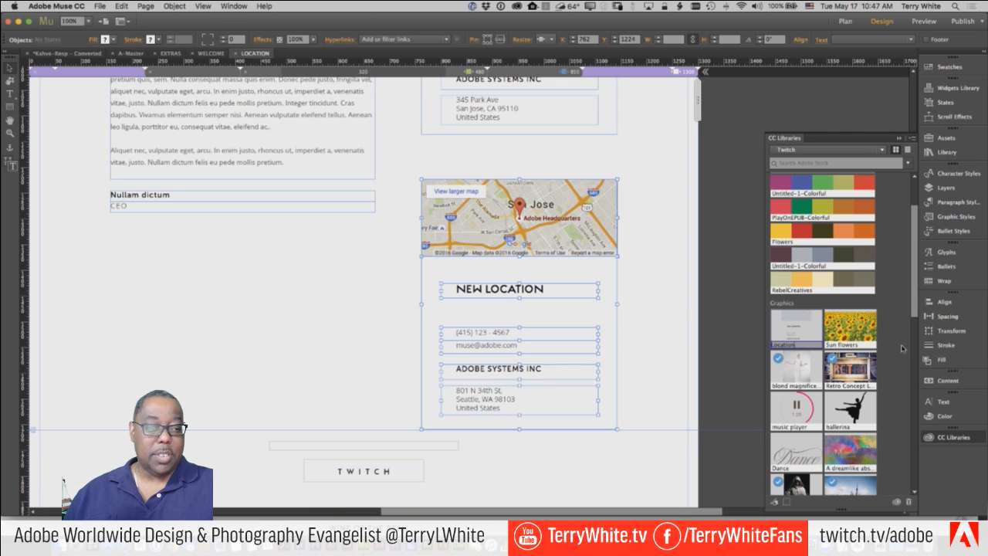
type(" - Muse")
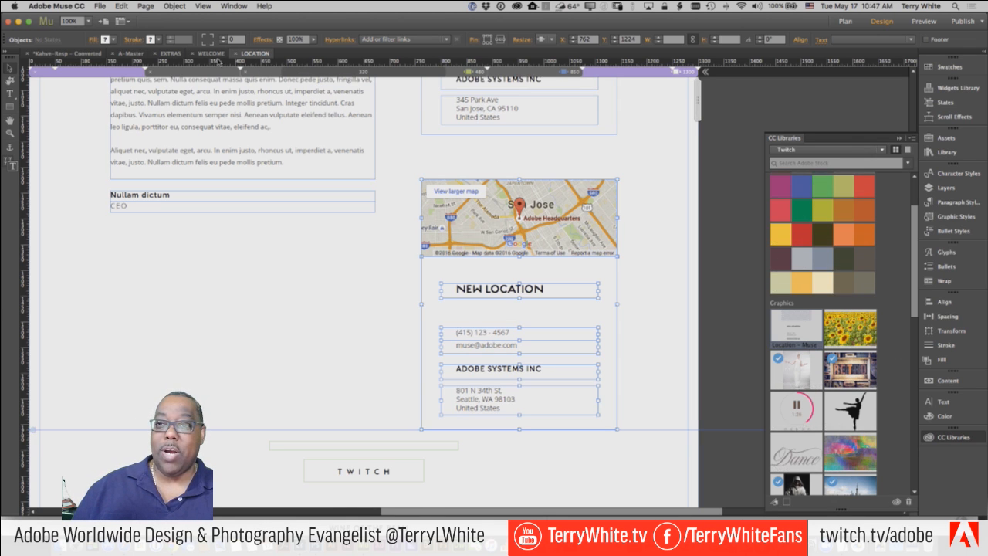
left_click(211, 53)
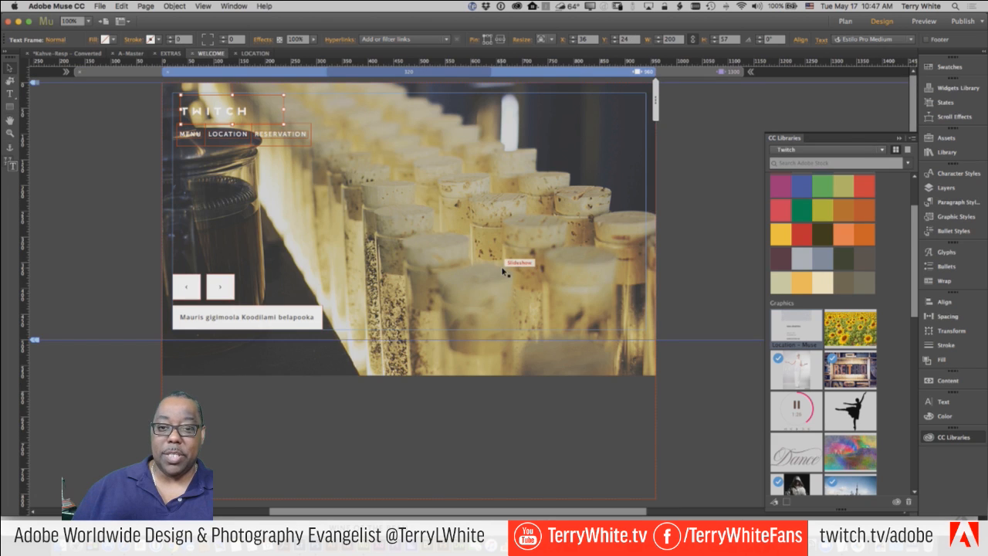
- On RESERVATION's 1300 breakpoint, place the Location - Muse graphic below the SUBMIT button
left_click(57, 54)
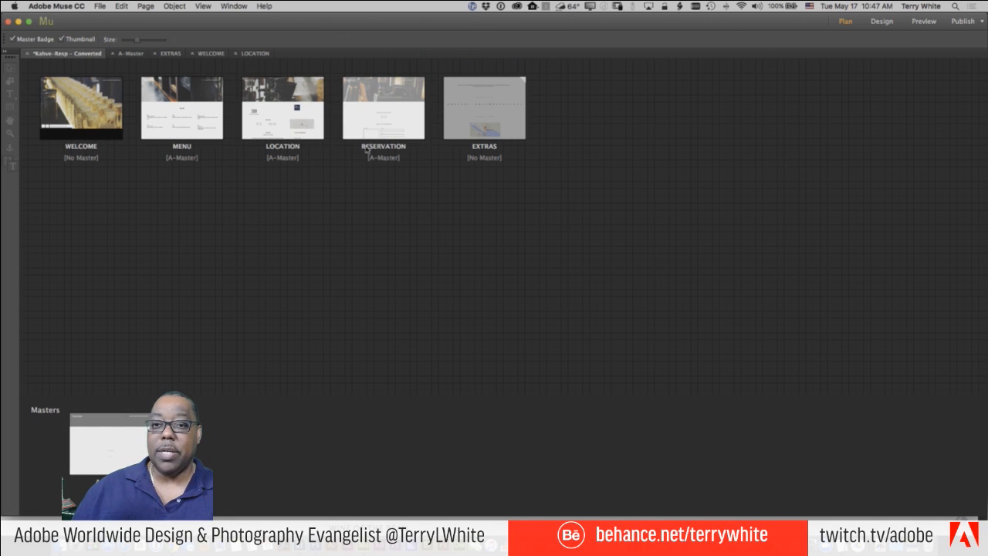
double_click(361, 128)
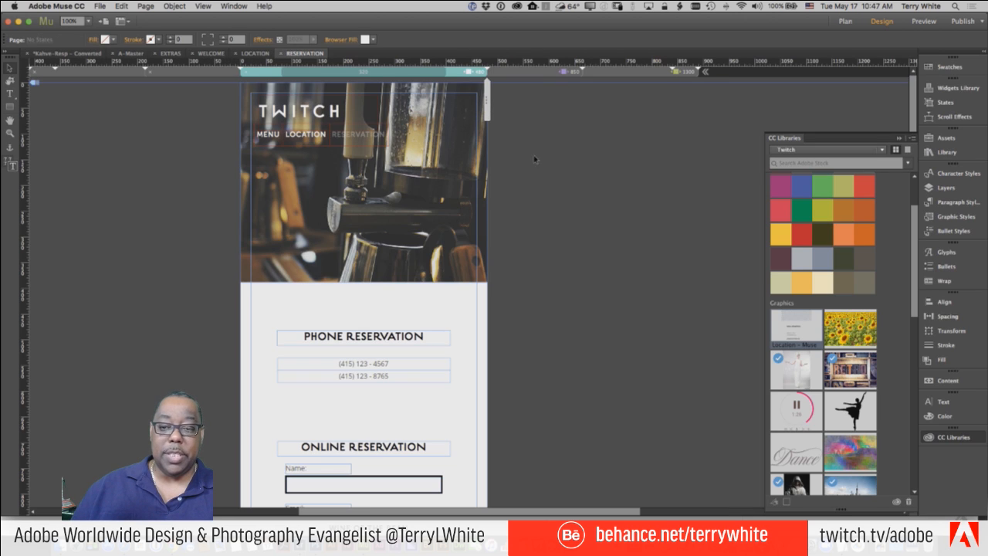
left_click(676, 72)
scroll(635, 358, "down", 3)
scroll(634, 358, "down", 5)
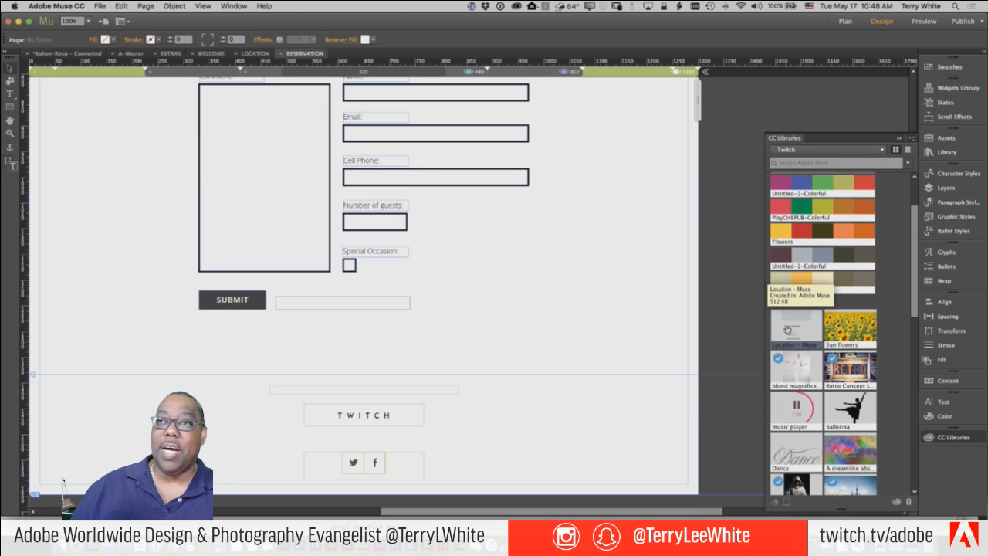
left_click_drag(787, 329, 531, 292)
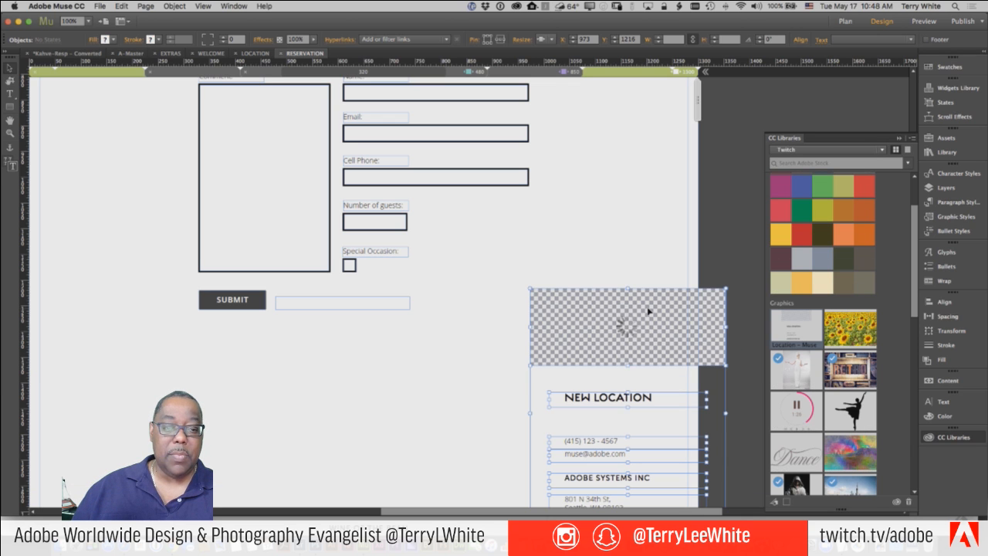
left_click_drag(651, 310, 319, 356)
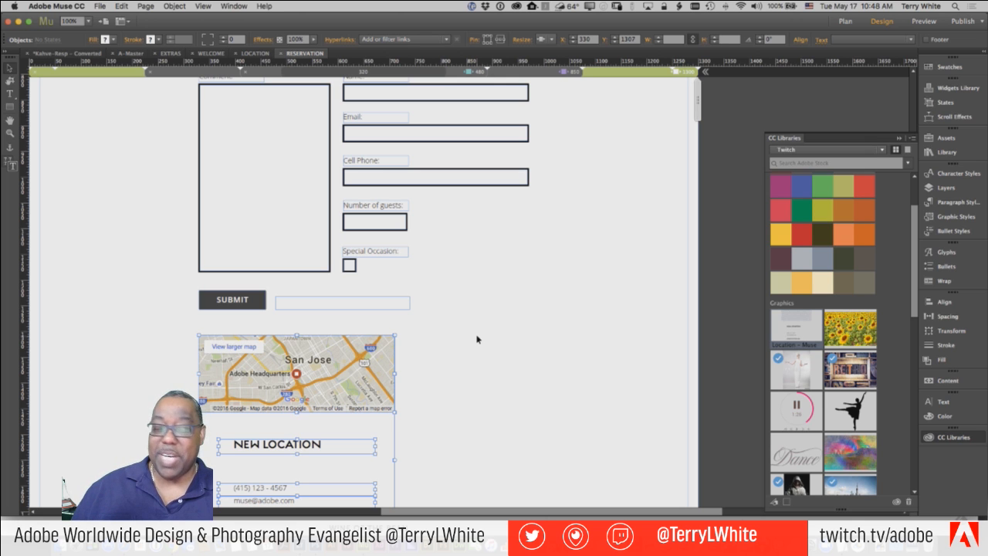
- Widen the card's background rectangle and the map to 685 px
scroll(469, 340, "down", 5)
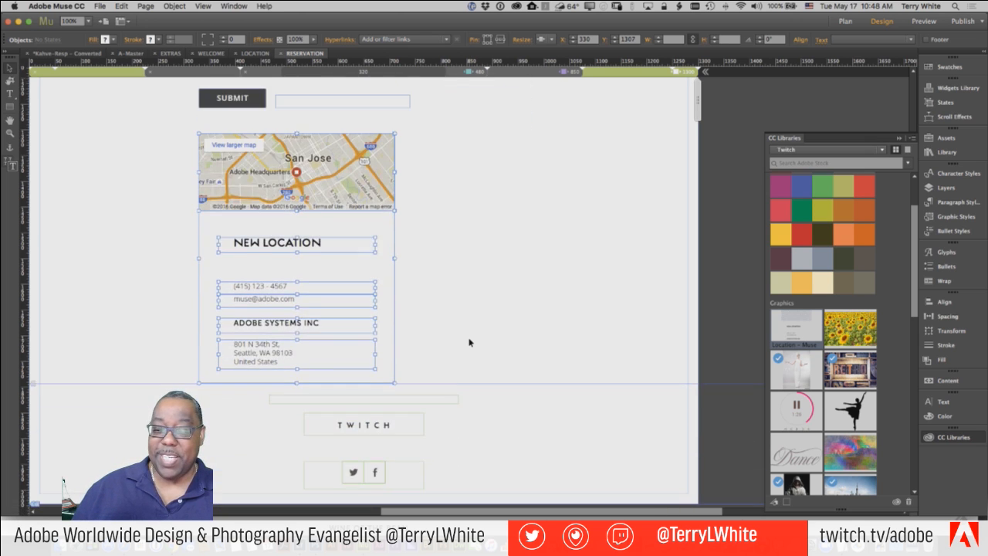
left_click(467, 326)
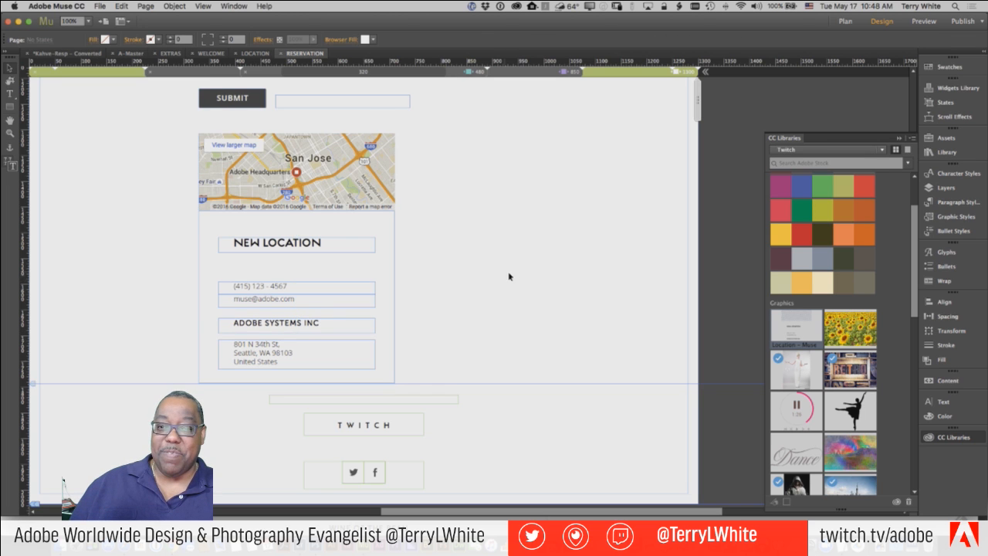
scroll(513, 270, "up", 3)
scroll(517, 268, "up", 6)
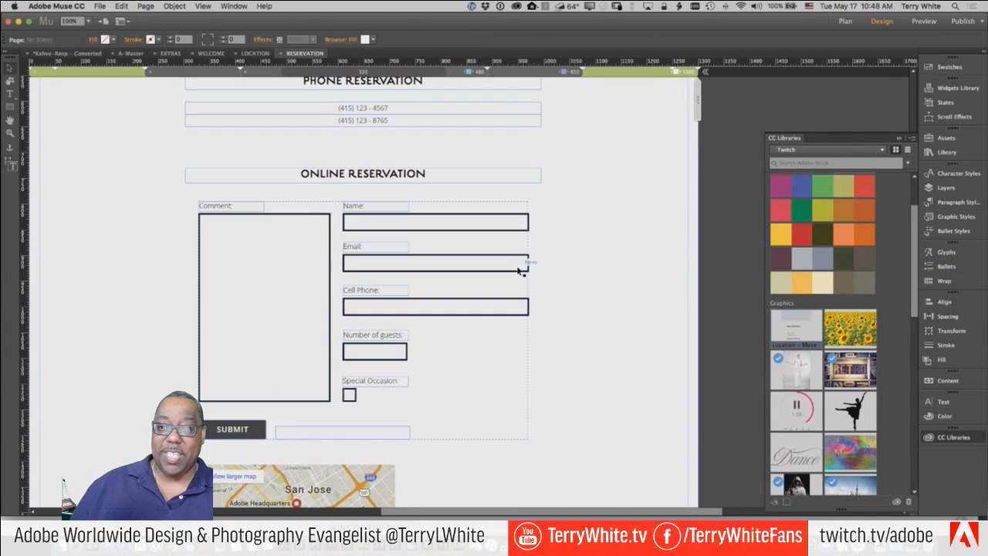
scroll(517, 270, "down", 5)
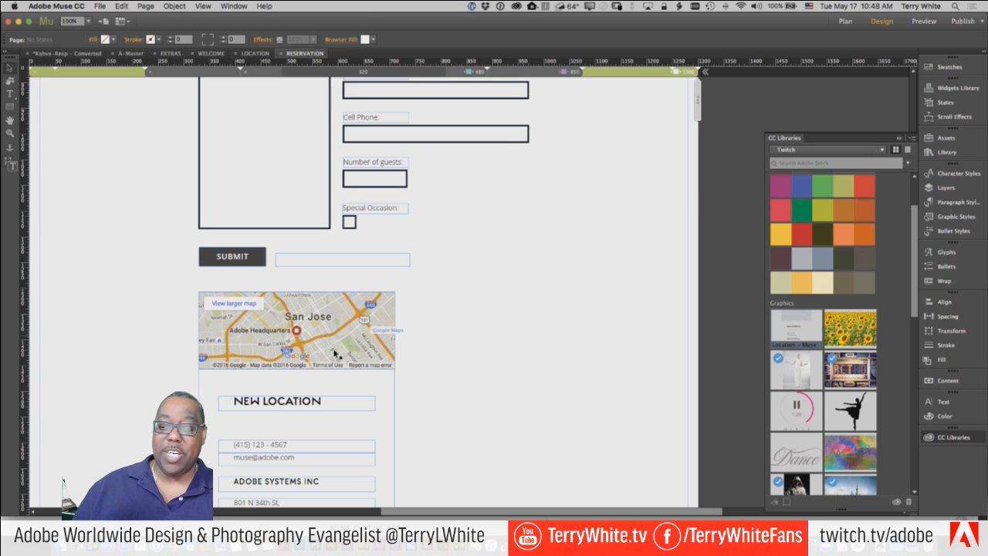
left_click(371, 356)
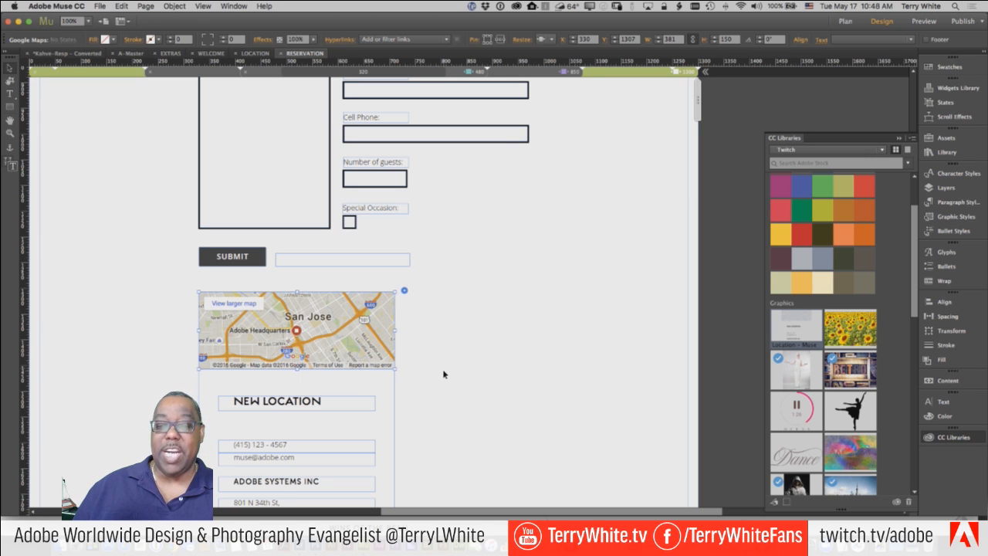
left_click(328, 409)
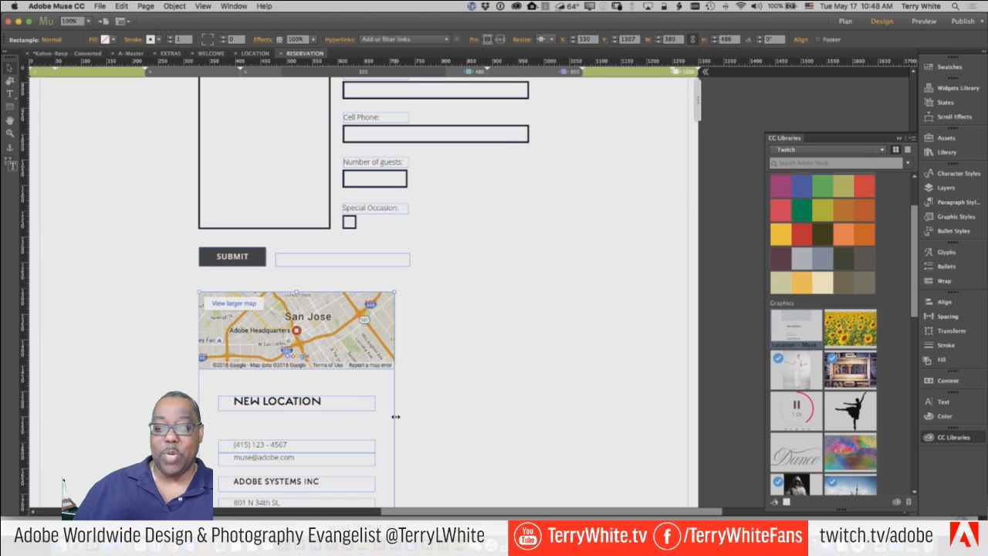
left_click_drag(395, 417, 551, 417)
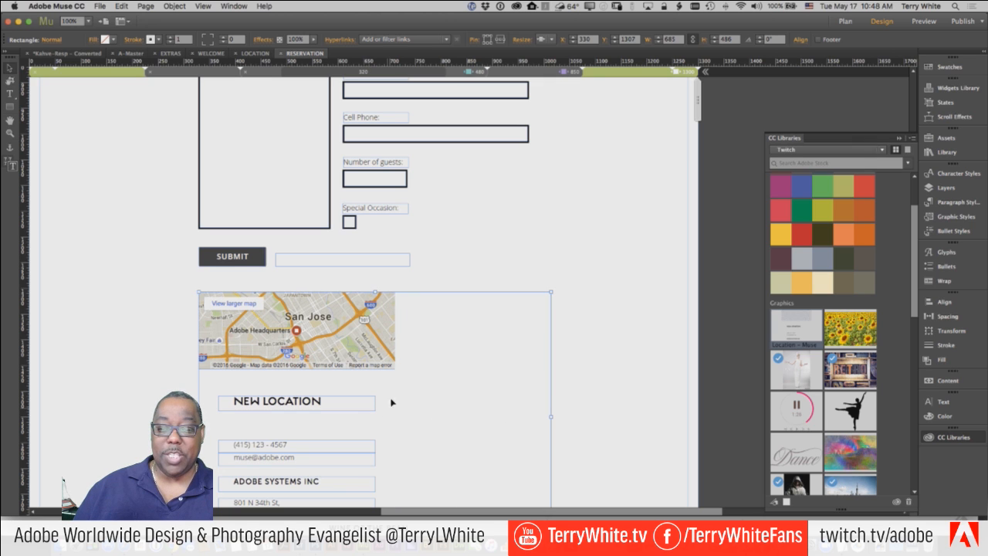
left_click(391, 362)
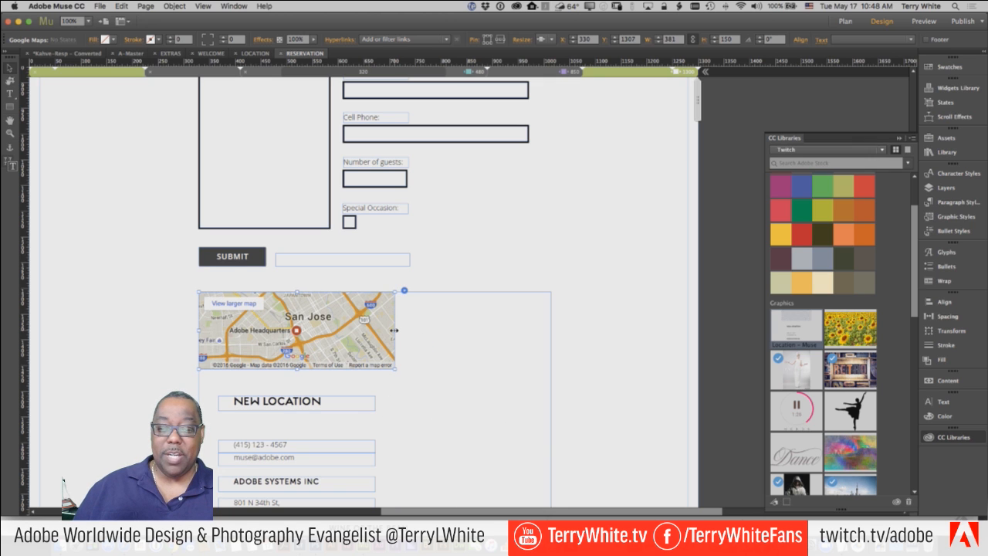
left_click_drag(394, 331, 551, 329)
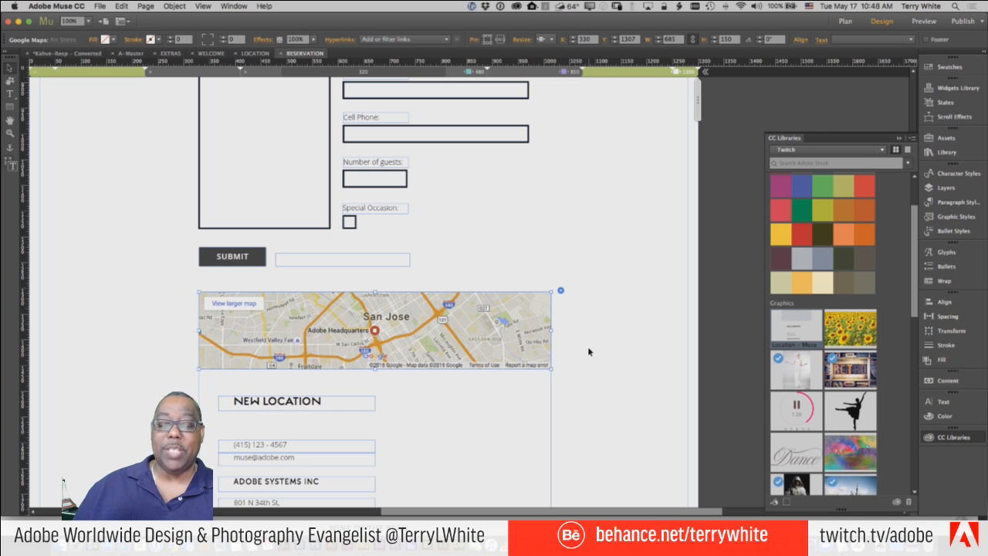
- Replace the map's San Jose address with a Detroit address in the map settings
left_click(561, 290)
left_click(670, 309)
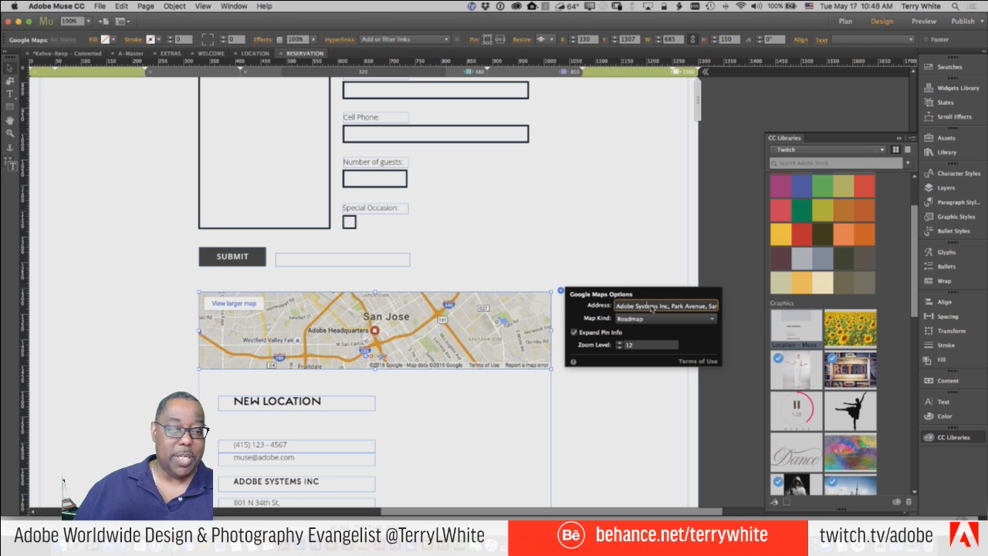
key("super+a")
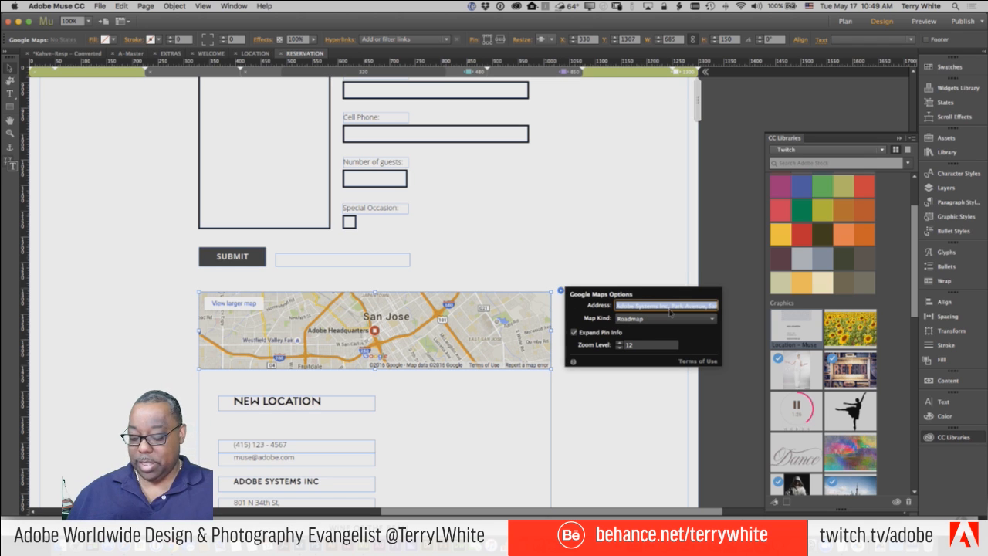
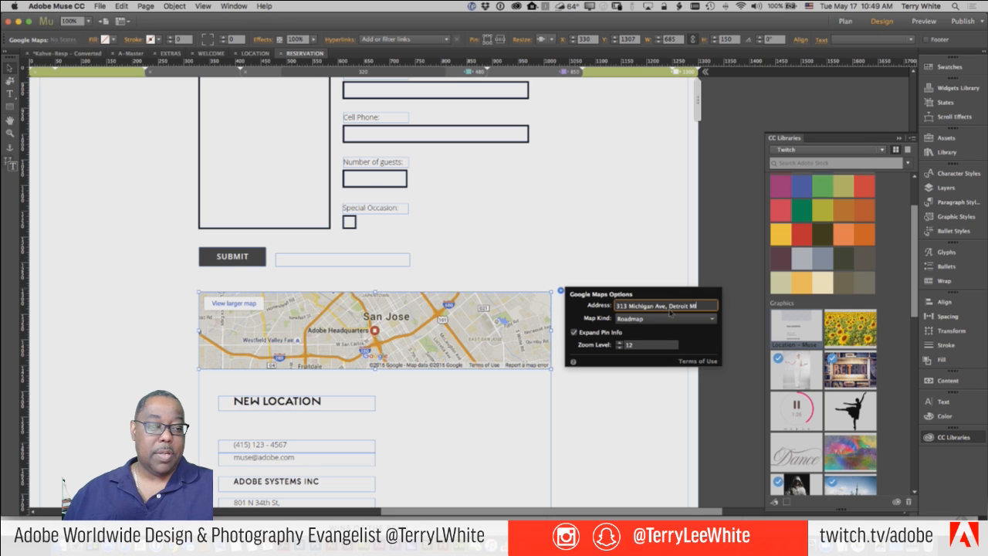
key("Return")
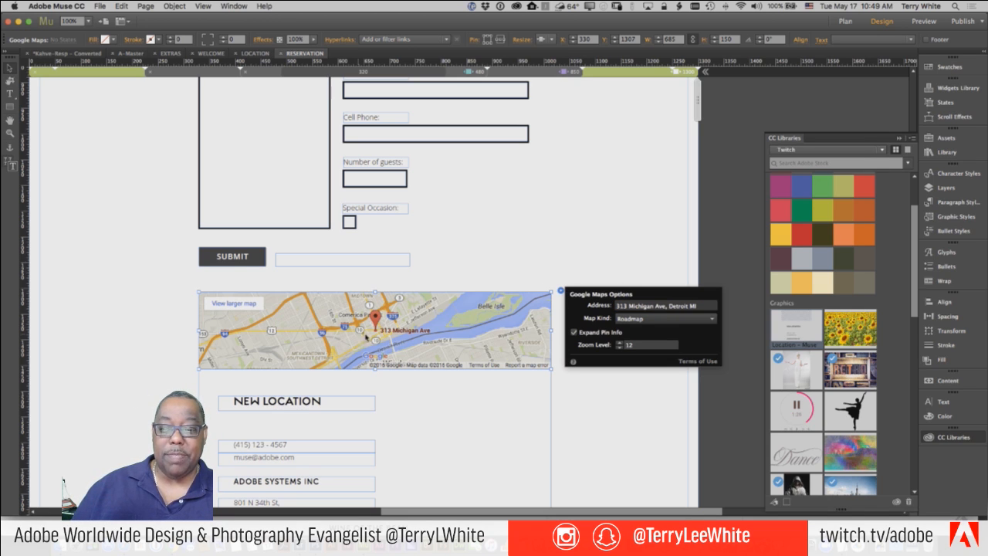
left_click(604, 257)
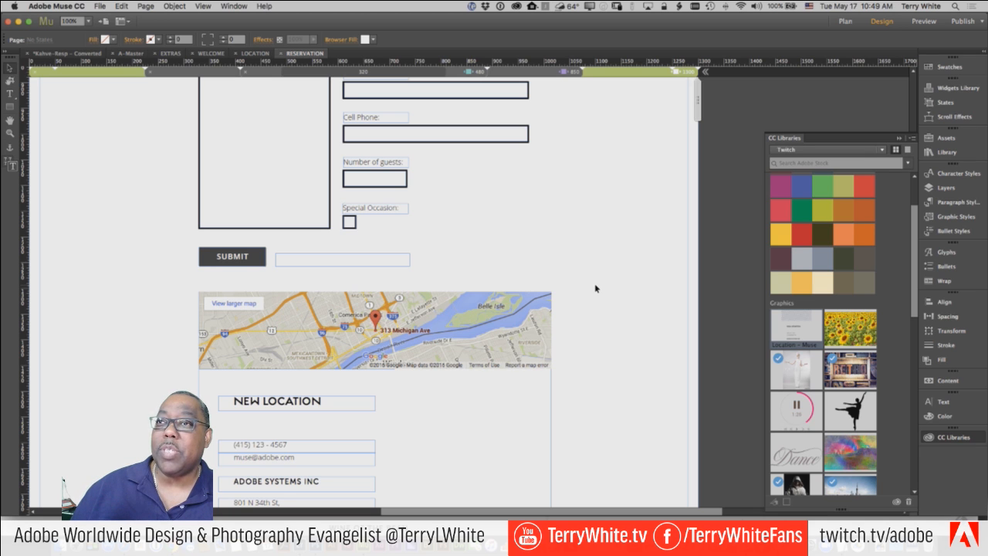
- On A-Master, inspect the TWITCH logo's font list without changing it, then return to RESERVATION
scroll(572, 287, "up", 6)
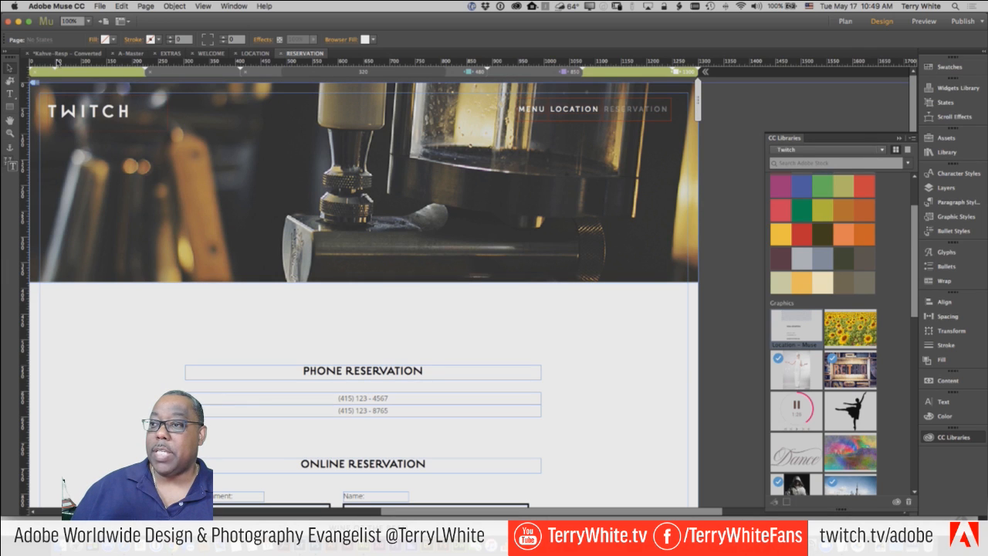
left_click(131, 53)
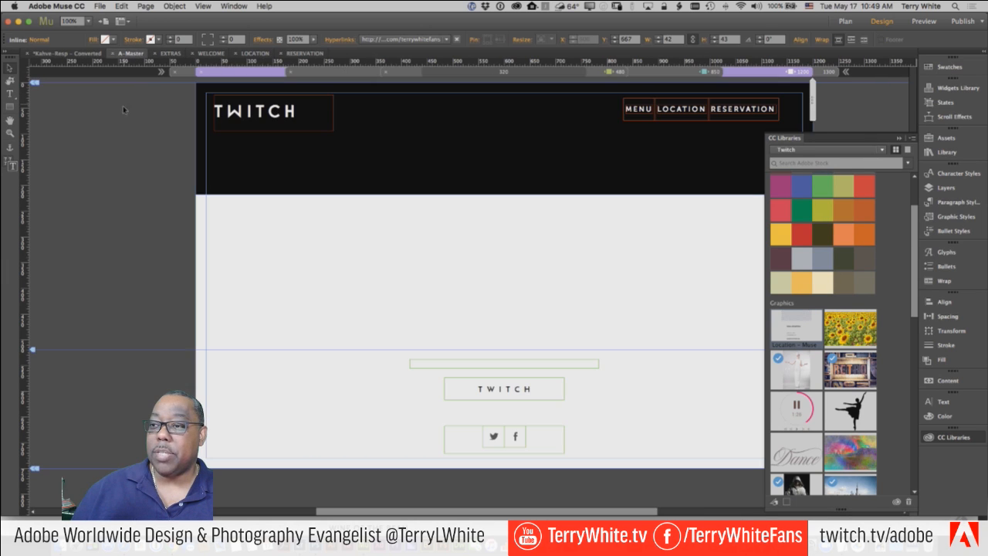
double_click(283, 111)
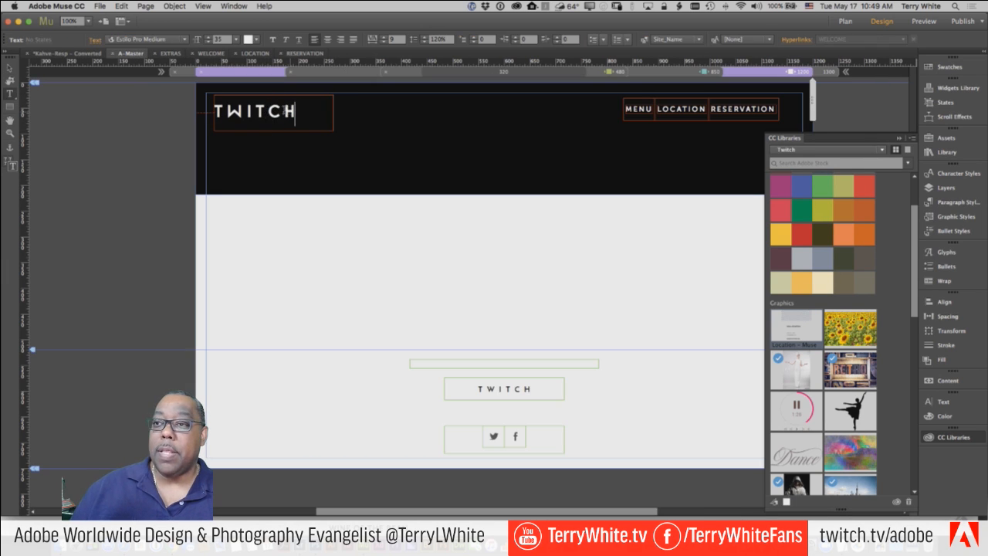
left_click_drag(296, 111, 227, 112)
left_click(140, 40)
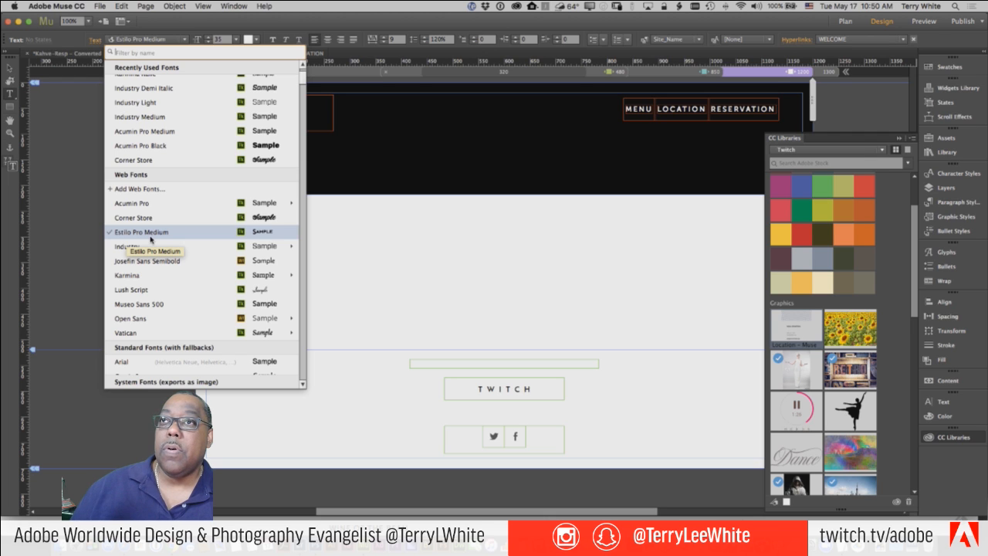
left_click(434, 284)
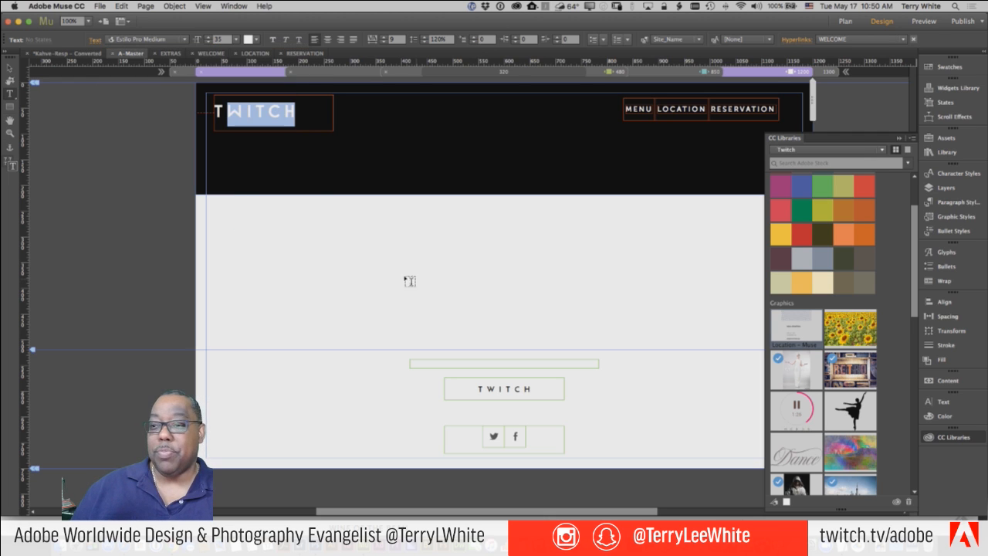
left_click(10, 69)
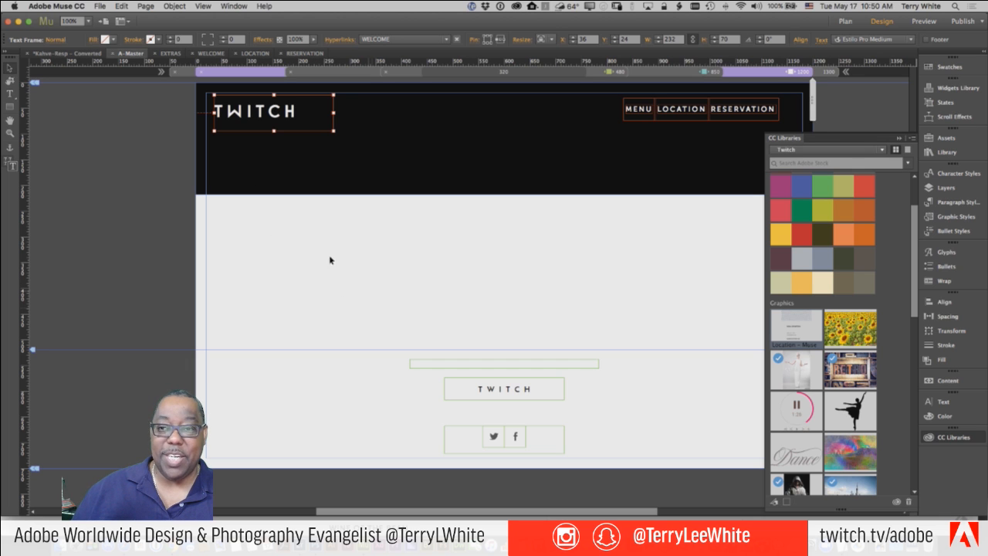
left_click(305, 53)
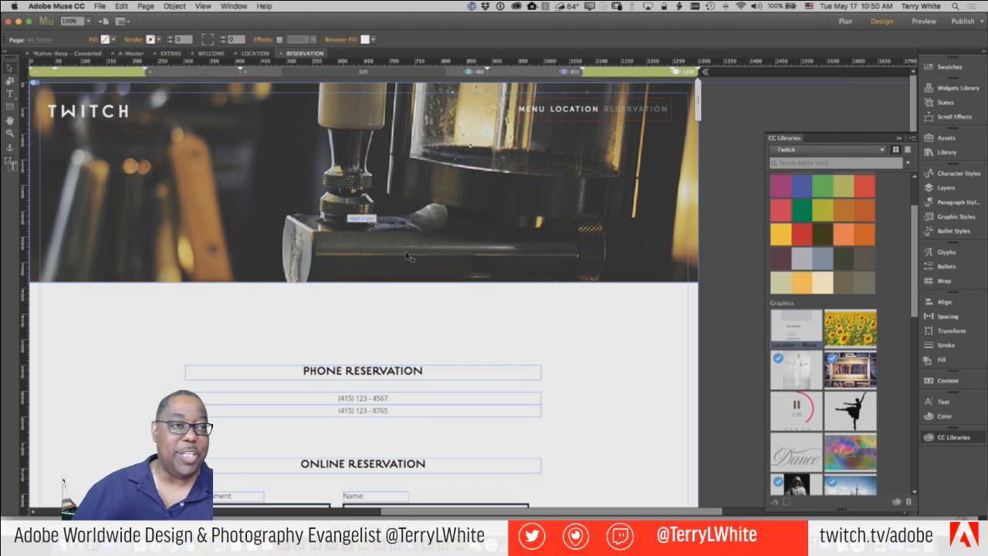
- Select the PHONE RESERVATION heading with the Text tool and apply the Times font
scroll(578, 395, "down", 1)
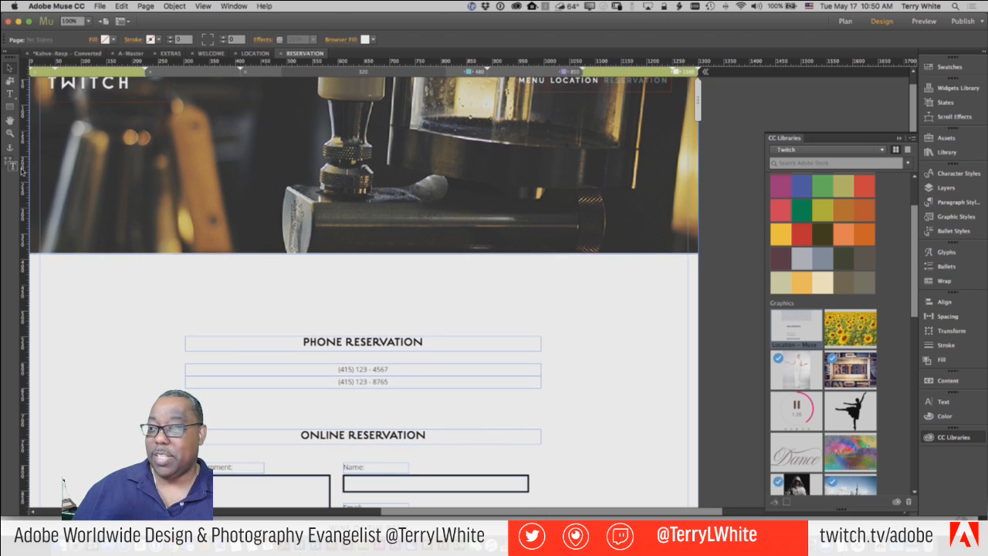
left_click(10, 94)
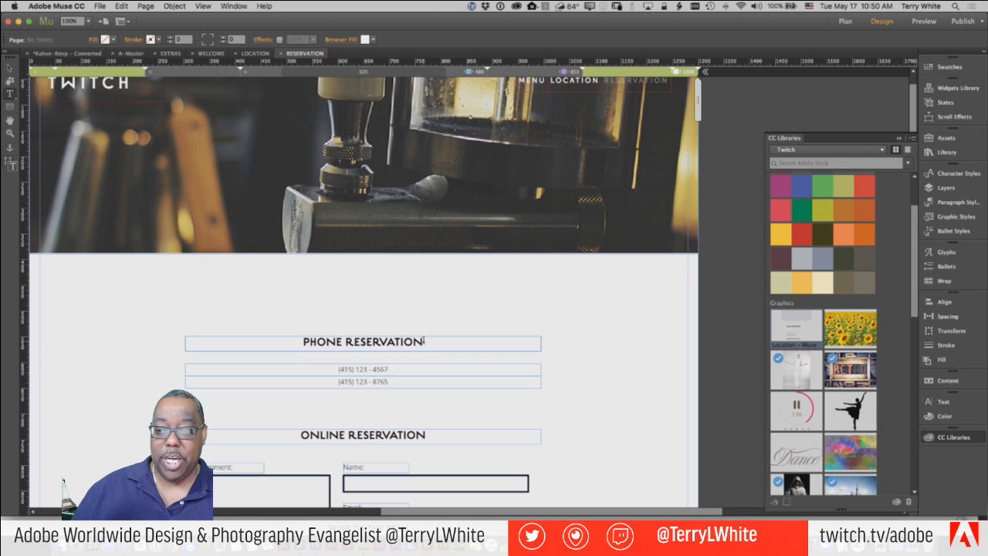
left_click_drag(424, 341, 274, 331)
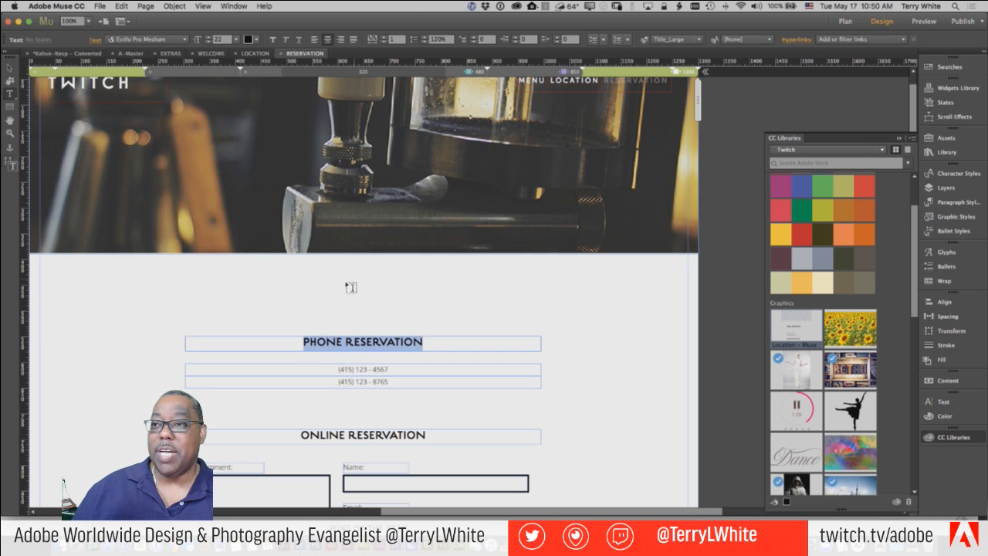
left_click(164, 39)
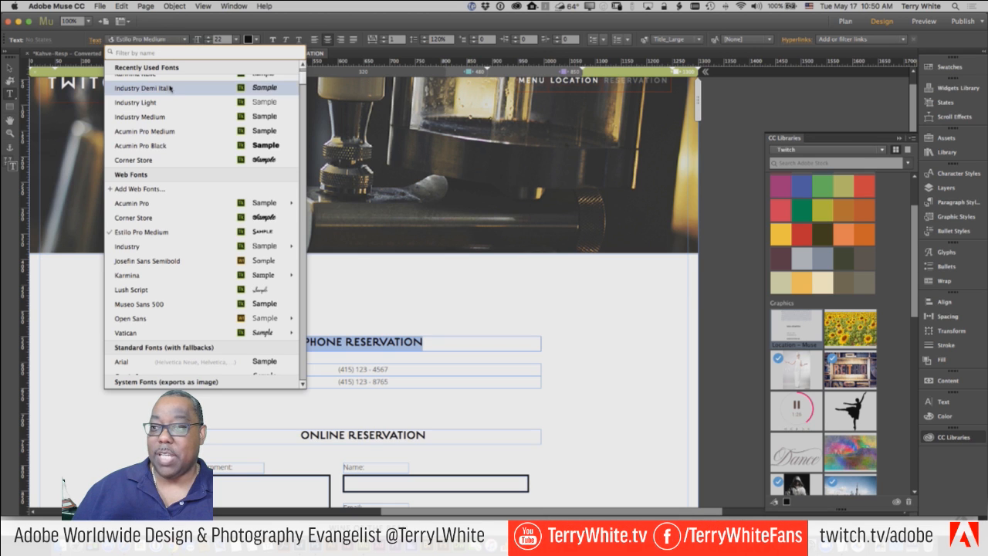
scroll(170, 90, "up", 2)
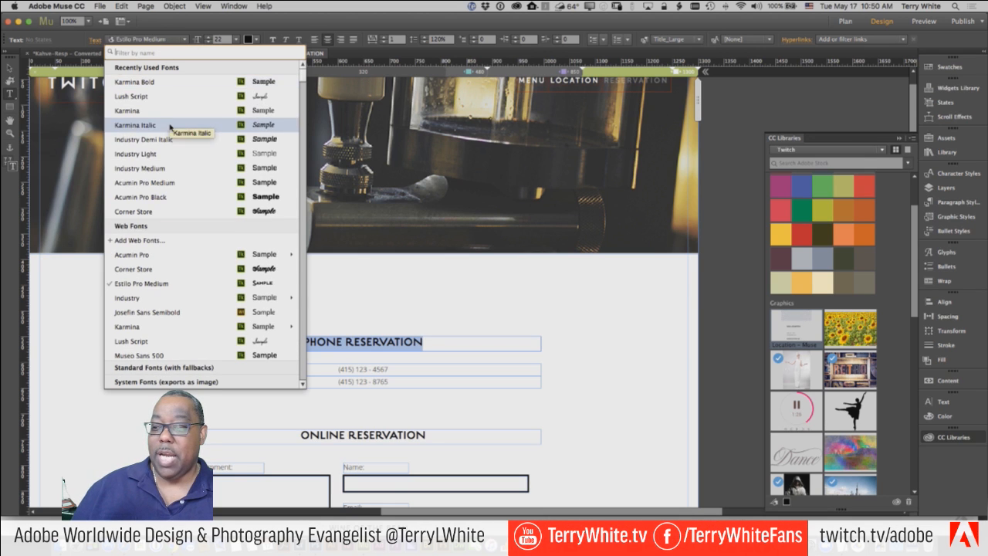
scroll(170, 125, "down", 4)
scroll(170, 127, "down", 4)
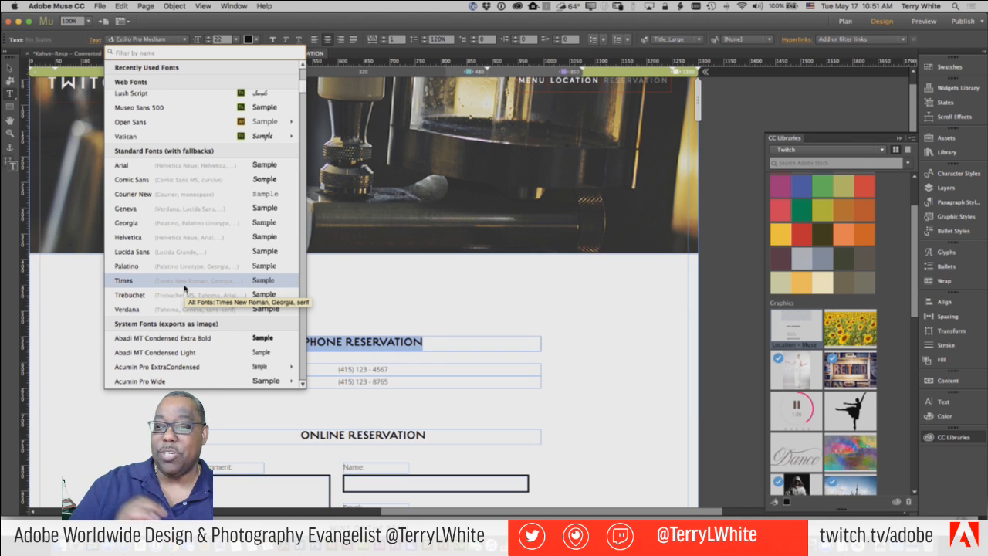
left_click(184, 286)
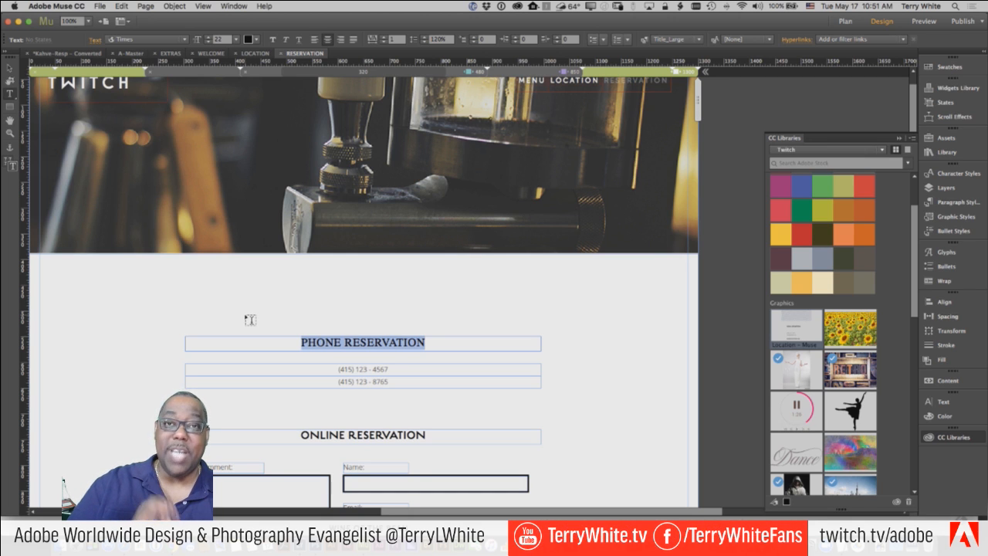
- Set the PHONE RESERVATION heading in Apple Chancery from the System Fonts list
left_click(144, 40)
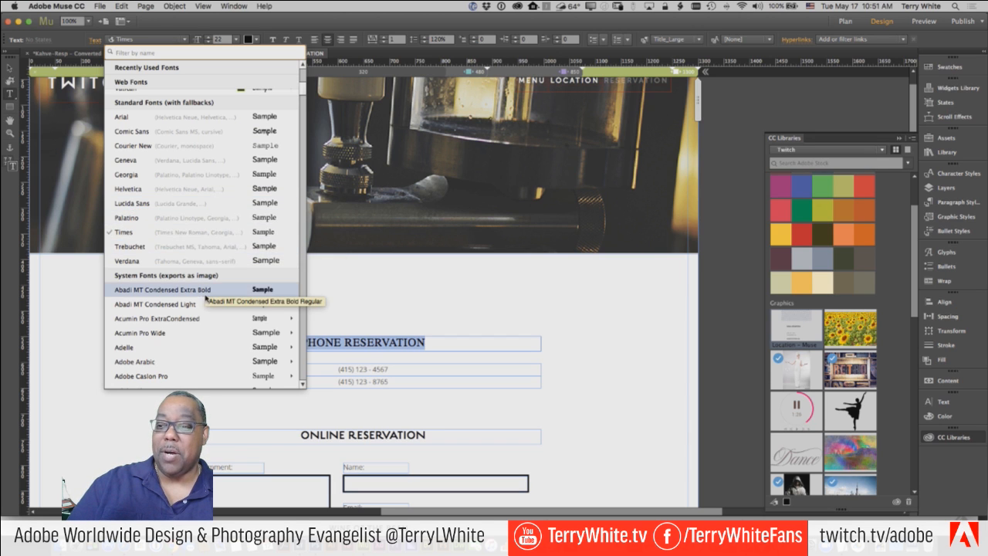
scroll(199, 297, "down", 3)
scroll(199, 299, "down", 10)
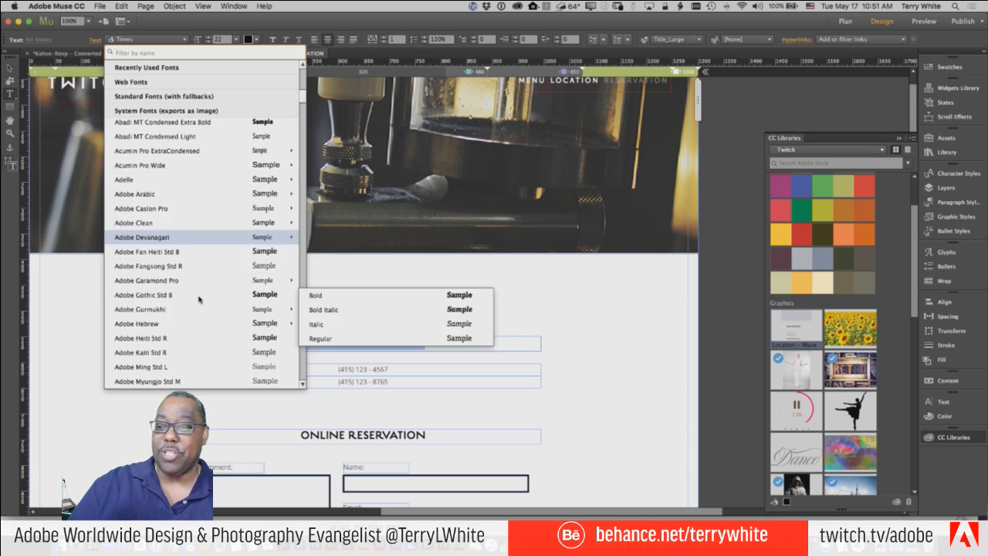
scroll(199, 300, "down", 10)
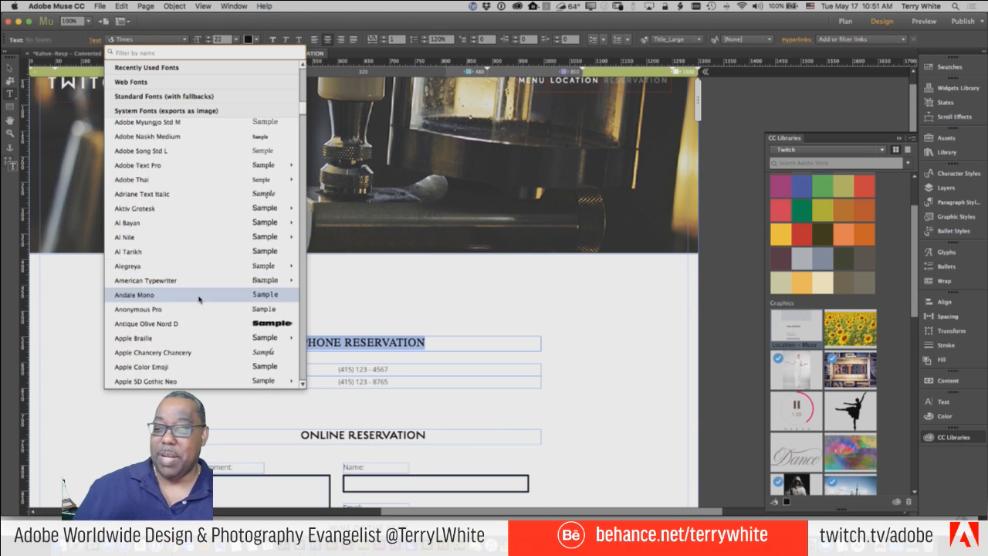
mouse_move(199, 298)
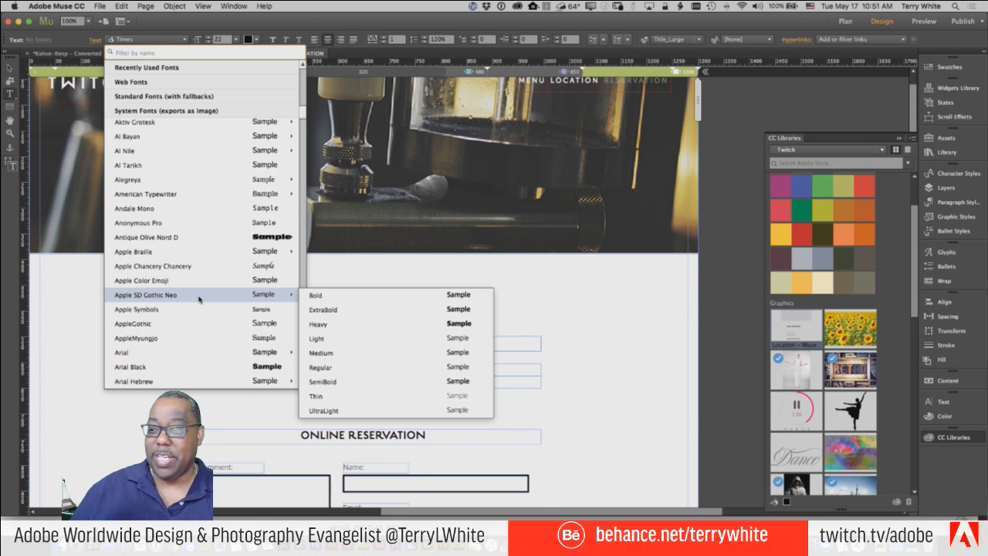
scroll(198, 294, "down", 2)
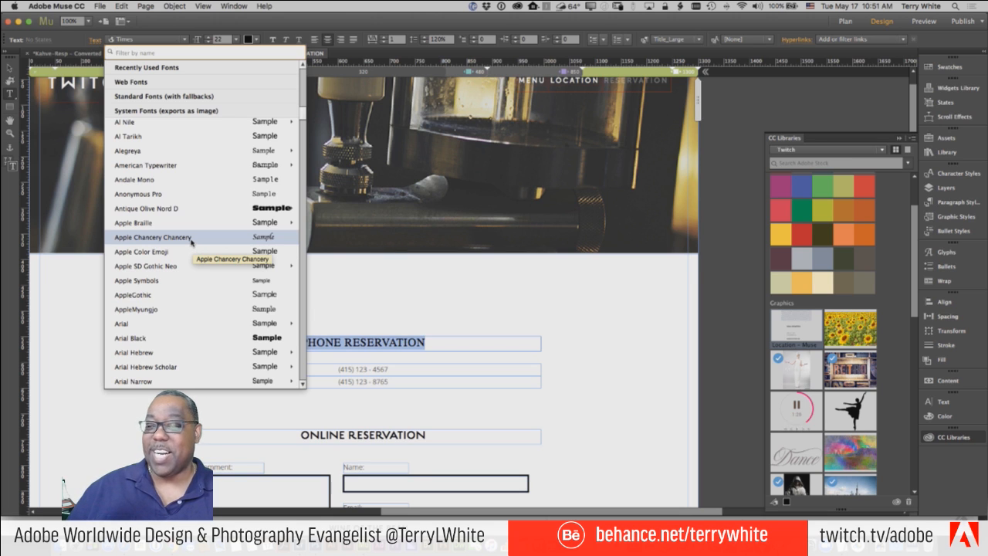
left_click(191, 239)
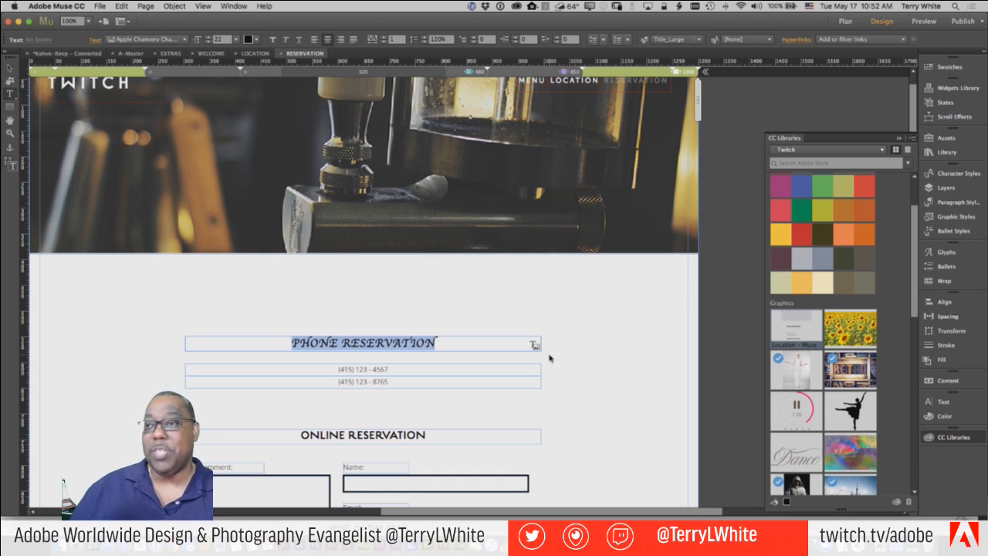
- Preview the RESERVATION page in Chrome to check the script-font heading, then return to Muse
left_click(100, 6)
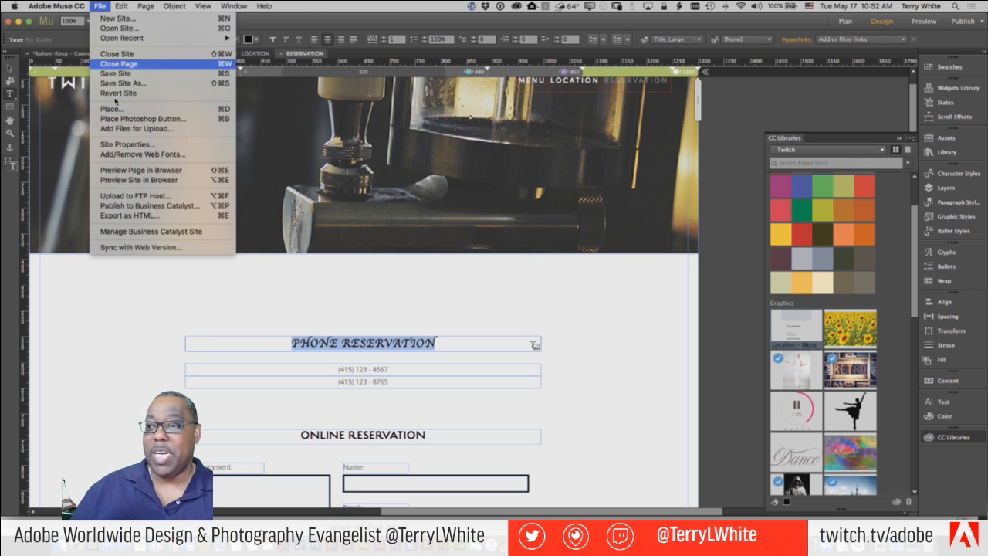
left_click(153, 172)
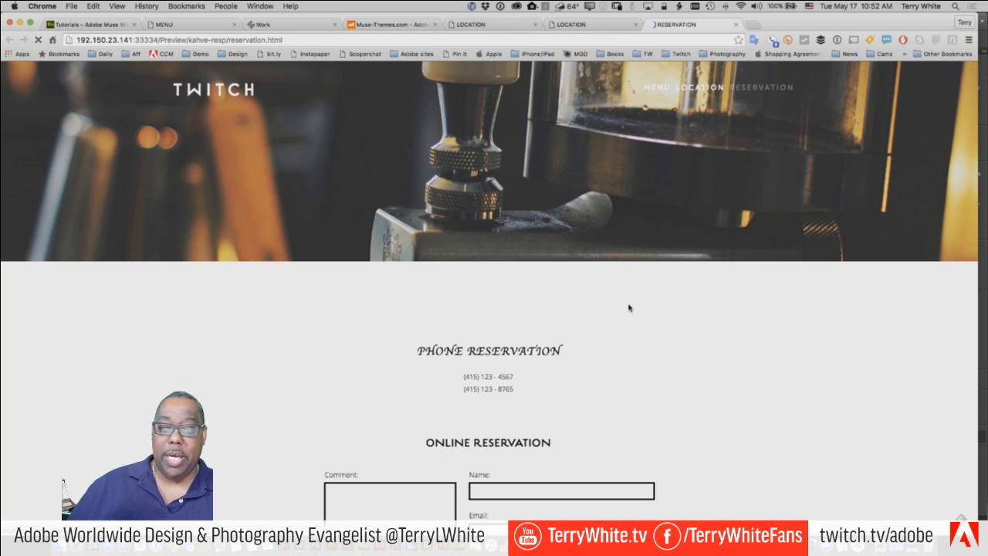
left_click_drag(474, 352, 462, 336)
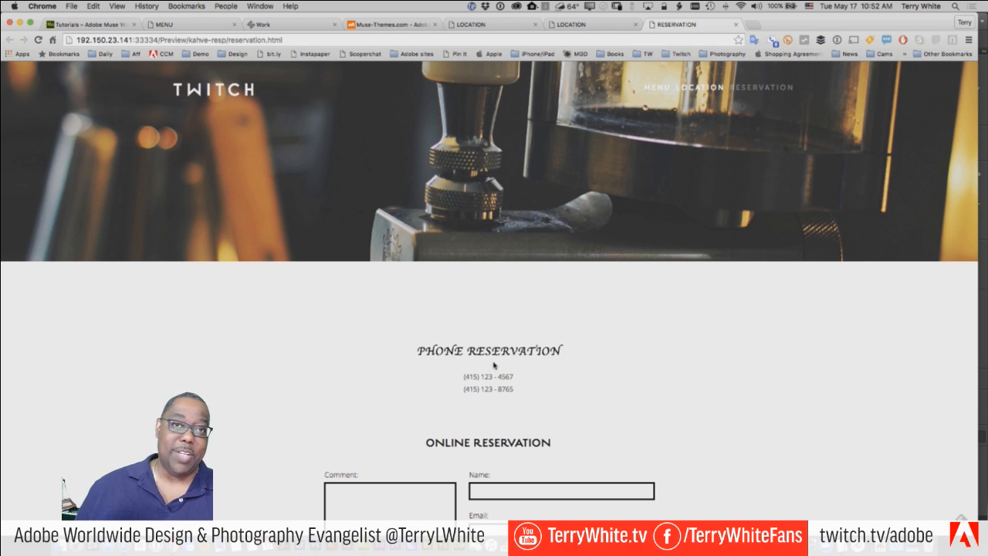
key("super+Tab")
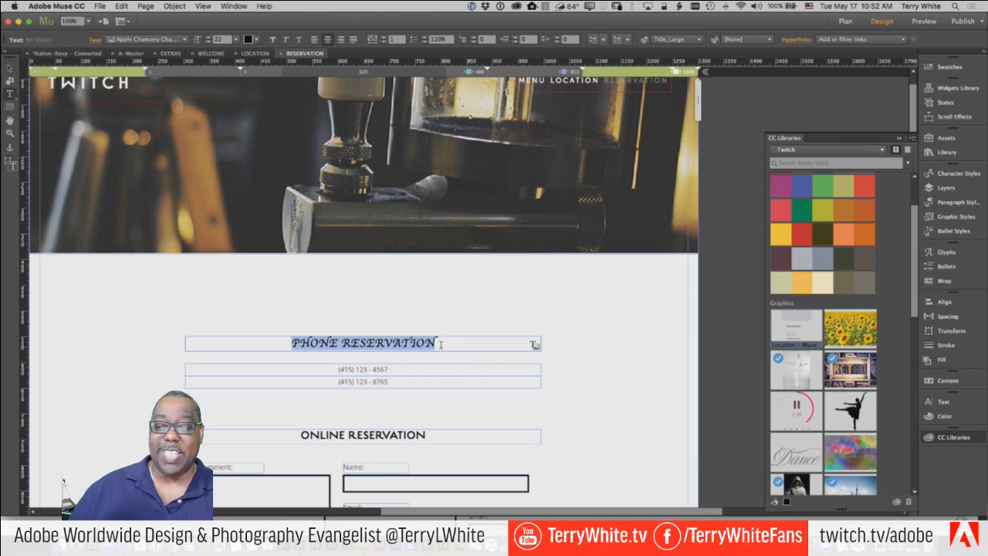
- Reselect the PHONE RESERVATION heading and scroll through the font list looking for Facit Bold
left_click_drag(440, 343, 247, 335)
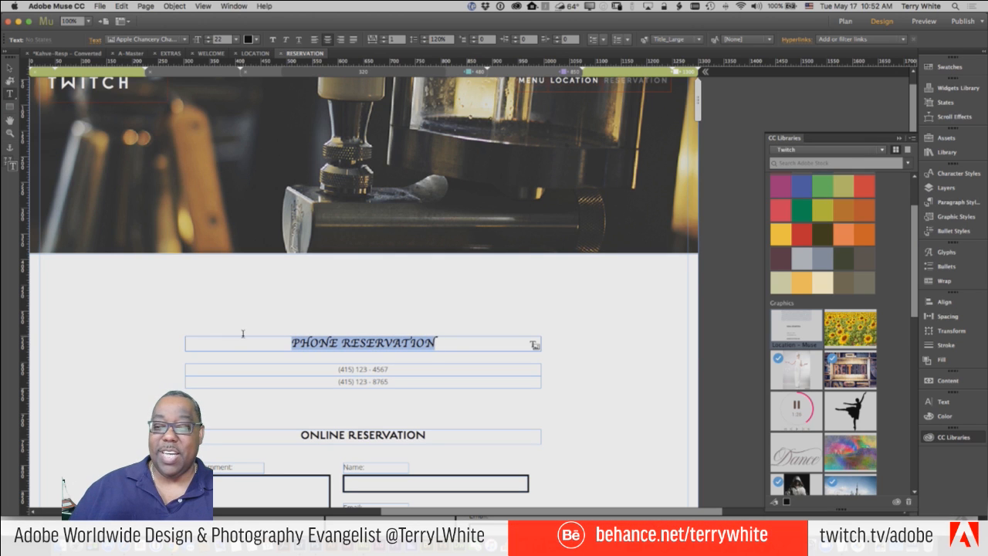
left_click(176, 39)
scroll(201, 291, "up", 10)
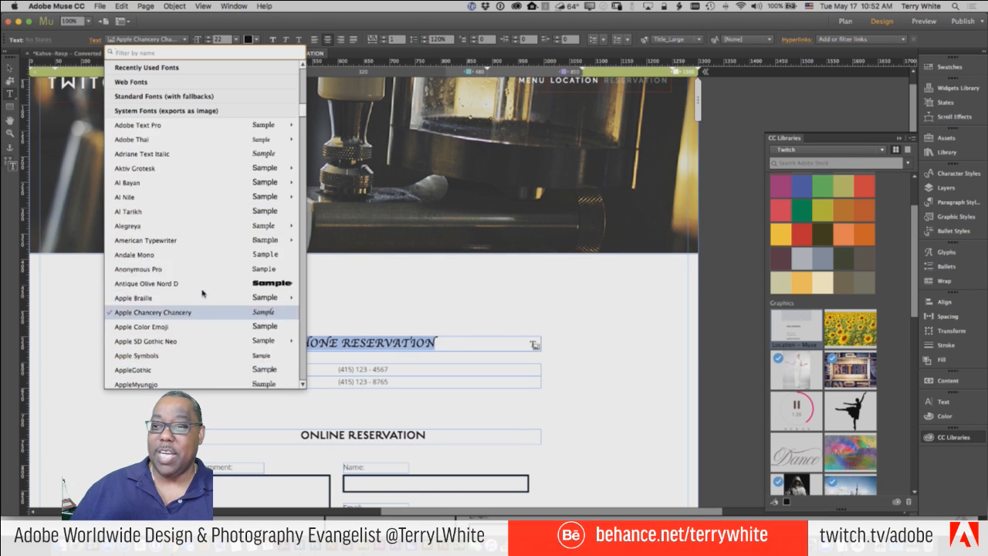
scroll(204, 291, "up", 3)
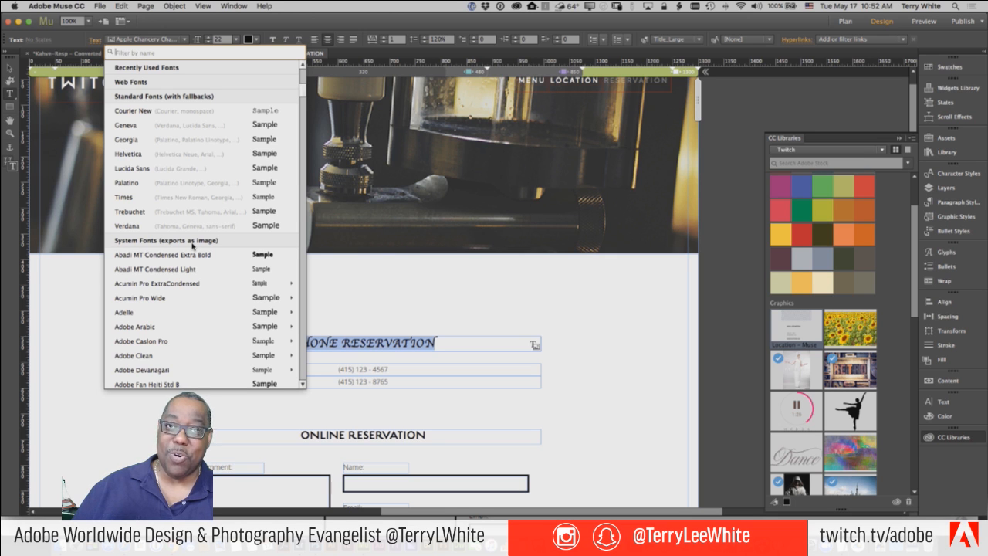
scroll(192, 309, "down", 1)
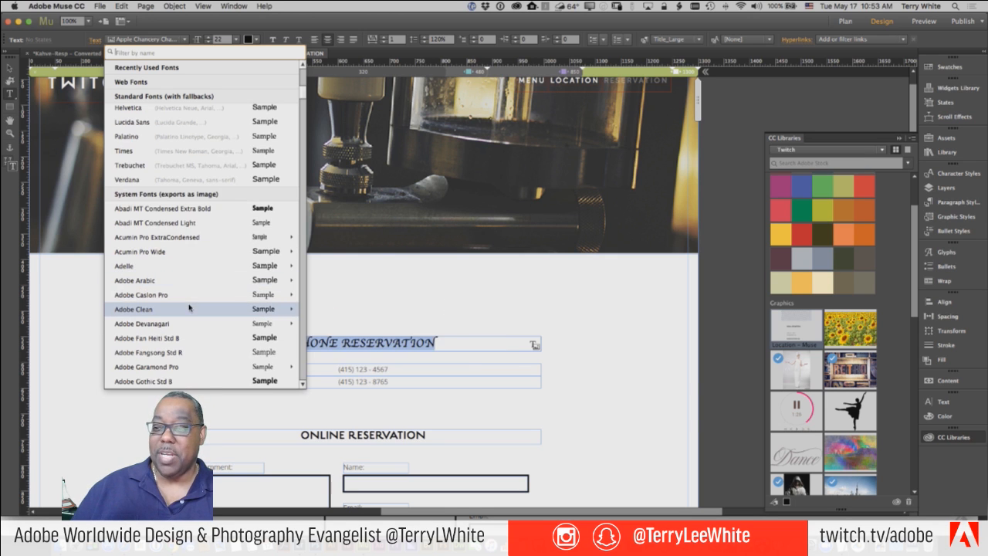
scroll(189, 307, "up", 6)
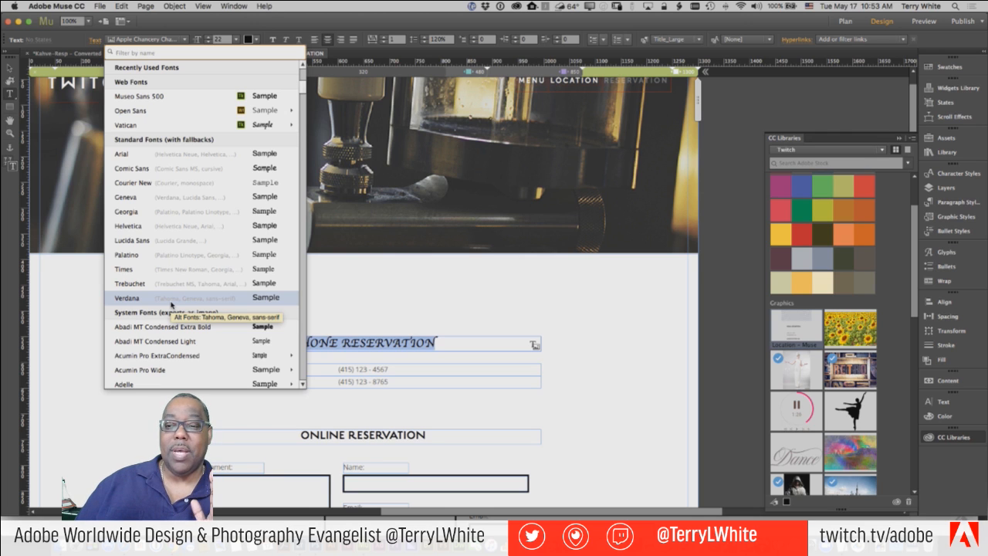
scroll(170, 306, "down", 10)
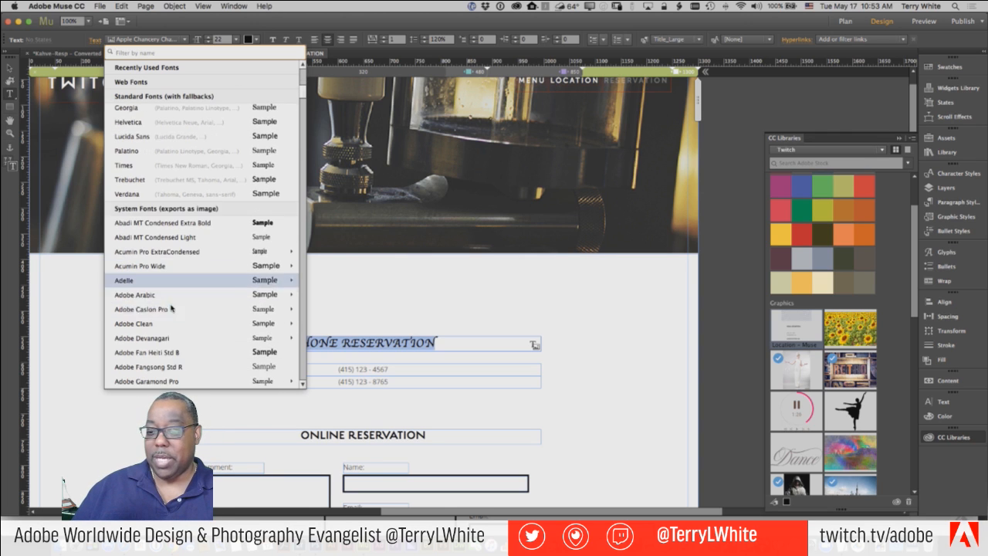
scroll(171, 308, "down", 8)
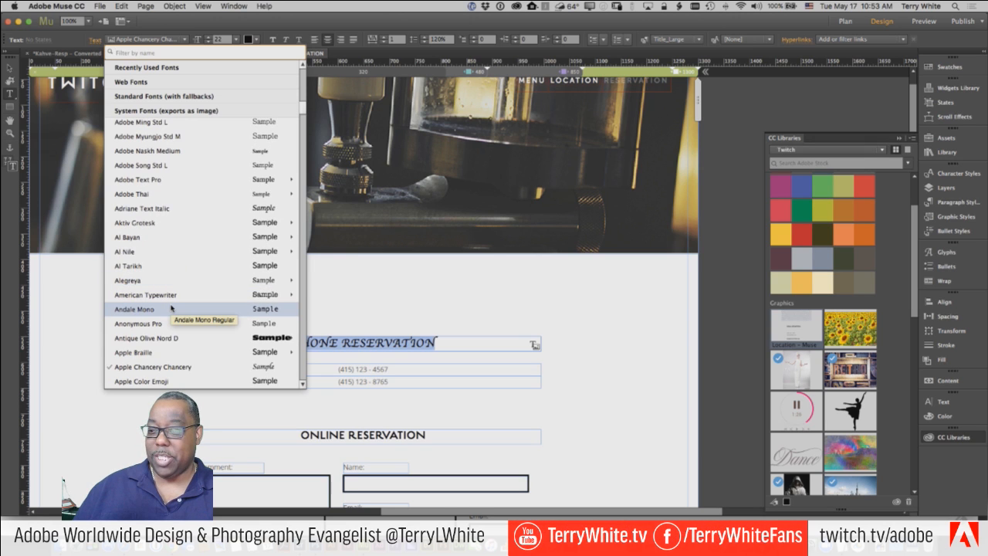
scroll(171, 308, "down", 8)
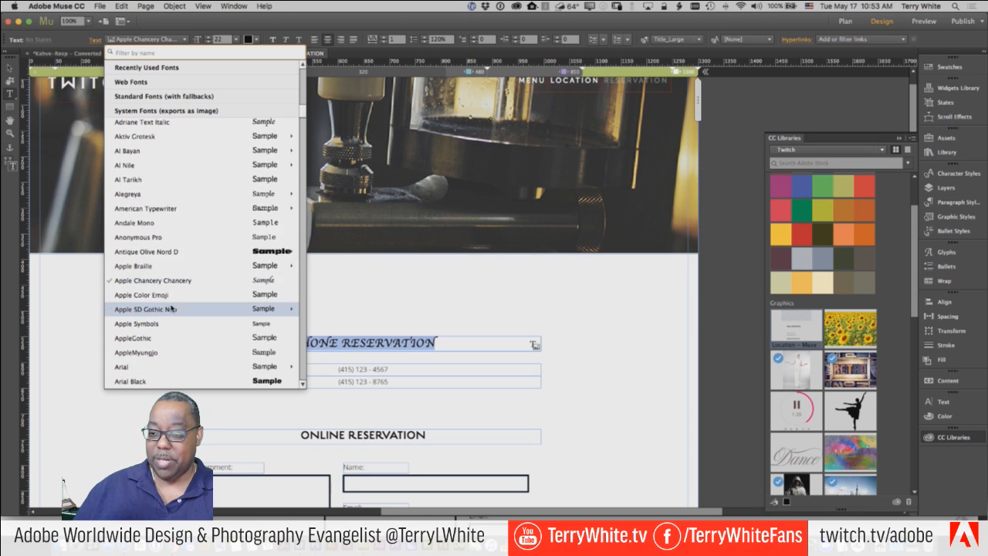
scroll(171, 308, "down", 6)
scroll(171, 308, "down", 16)
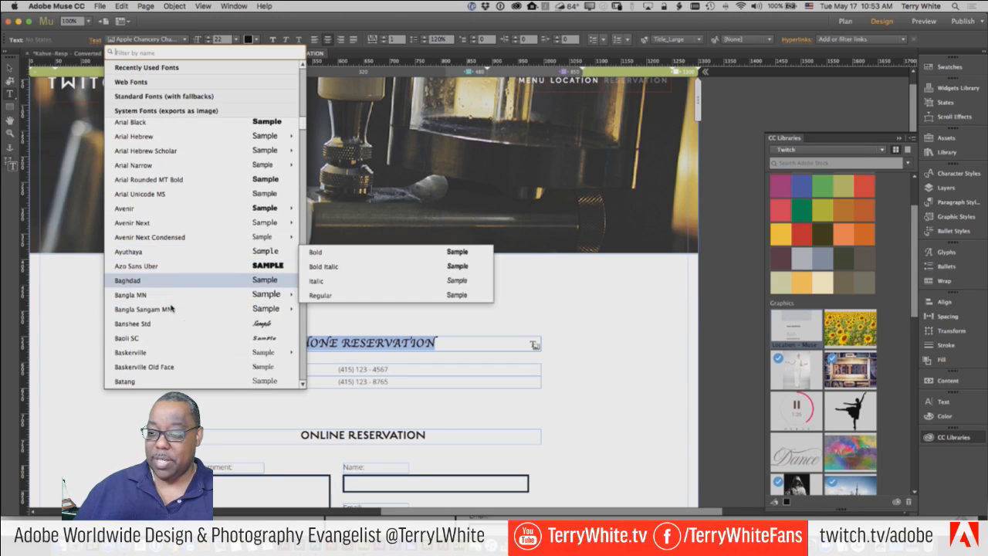
scroll(171, 308, "down", 12)
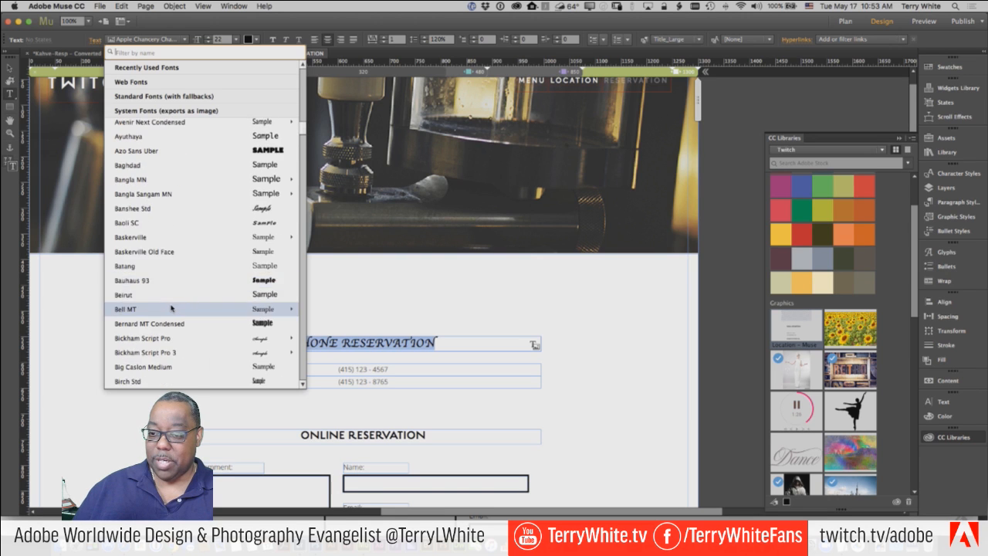
scroll(171, 308, "down", 20)
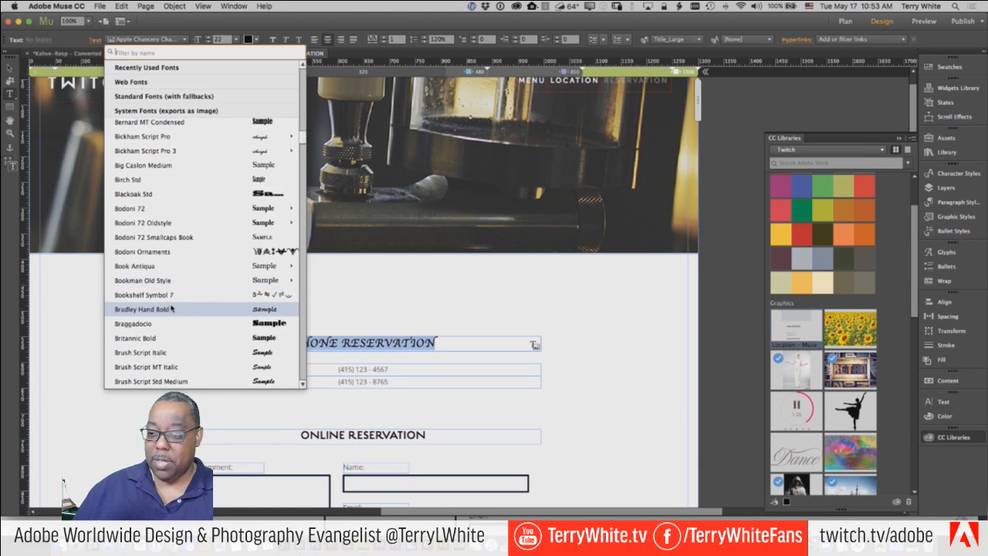
scroll(170, 308, "down", 8)
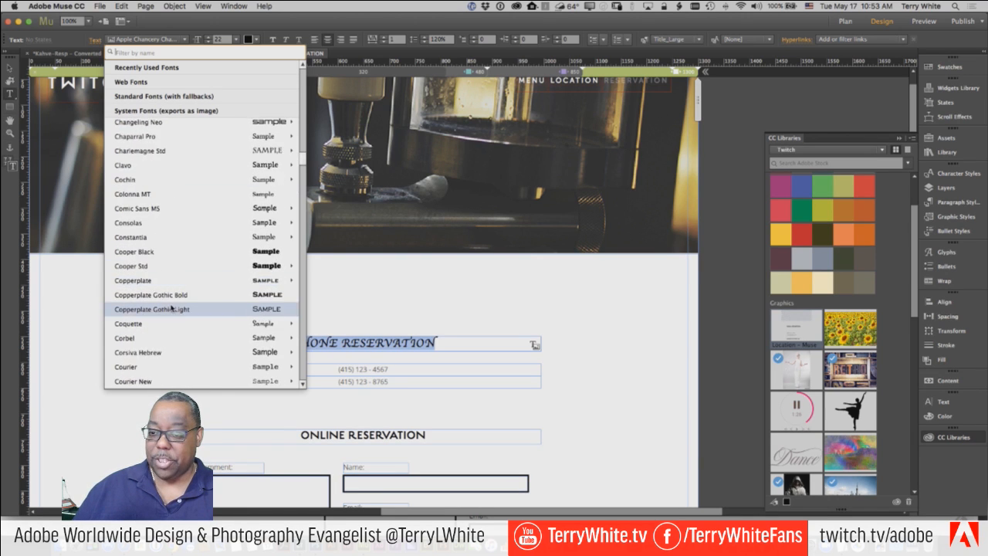
scroll(171, 308, "down", 20)
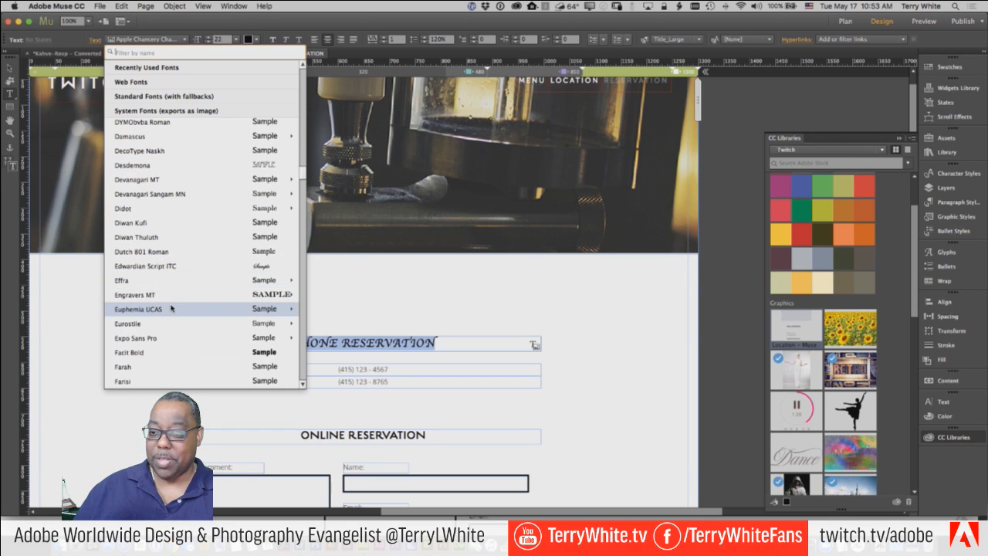
scroll(171, 308, "down", 2)
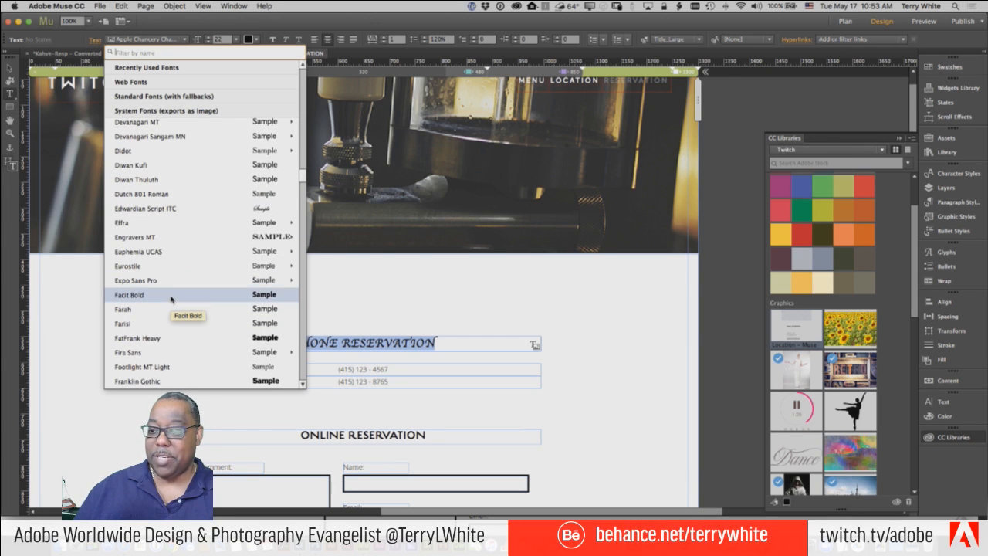
- Apply Facit Bold to the heading, then bring up the font list at its Web Fonts section
left_click(170, 298)
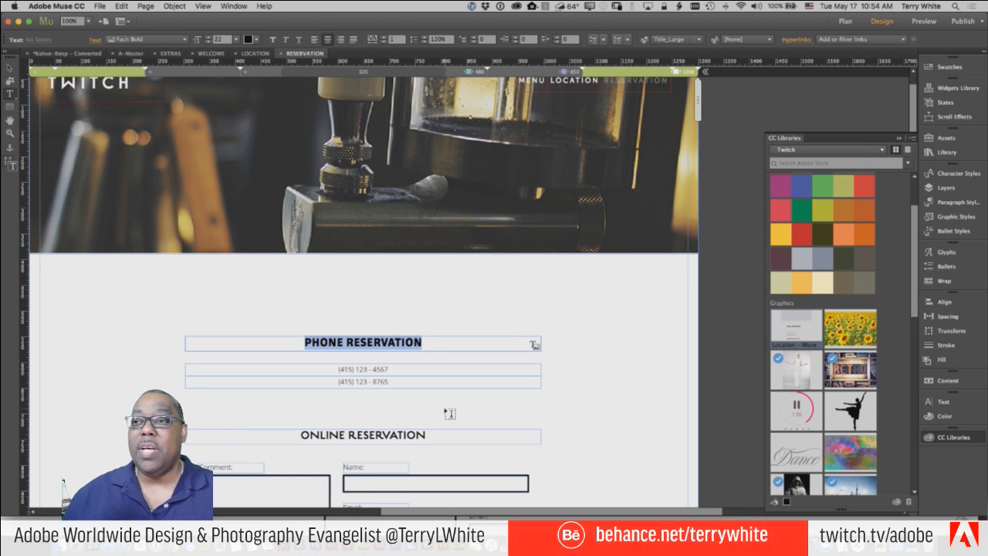
left_click(184, 41)
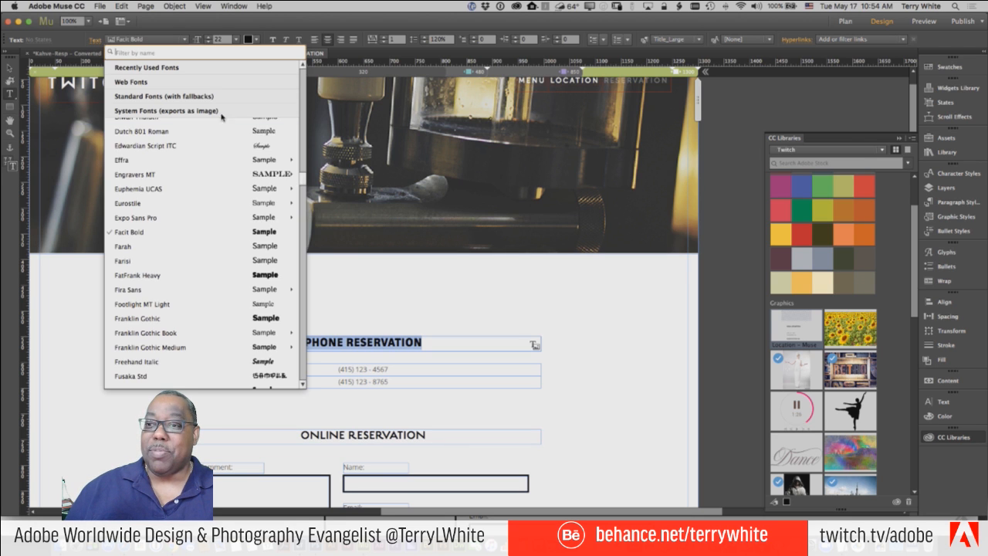
scroll(232, 185, "up", 10)
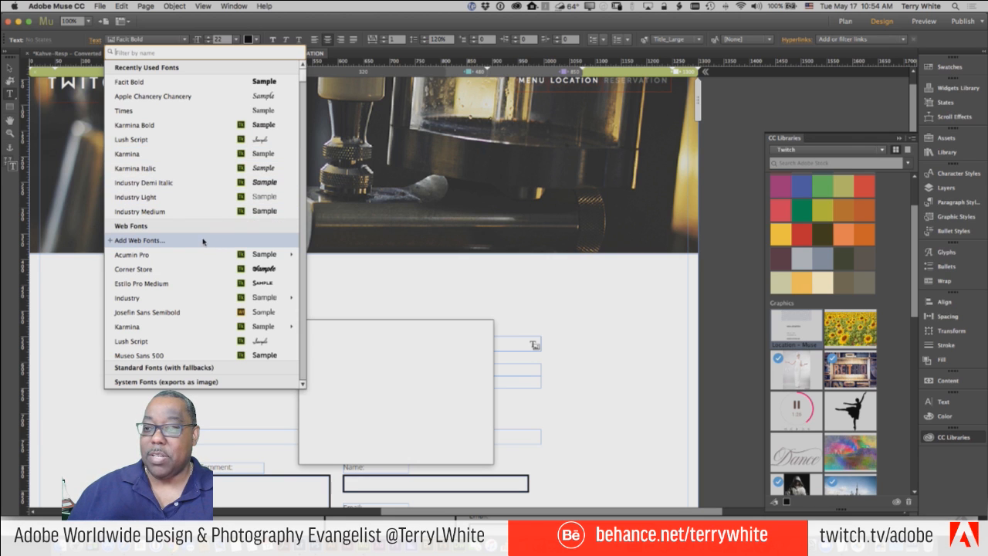
- Open Add Web Fonts and browse the Edge Web Fonts collection (Abel, Abril Fatface, Aclonica)
left_click(205, 241)
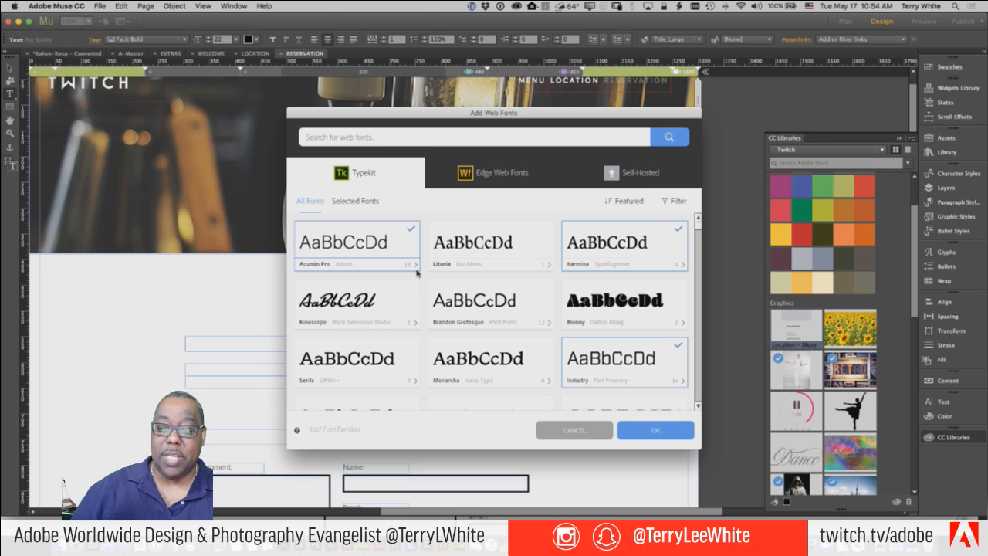
scroll(417, 271, "down", 15)
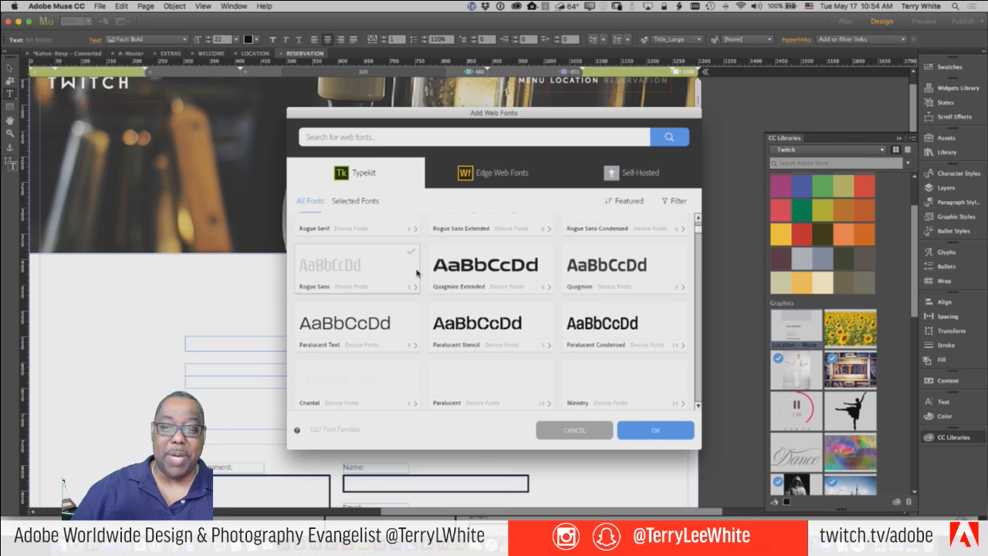
scroll(405, 275, "up", 15)
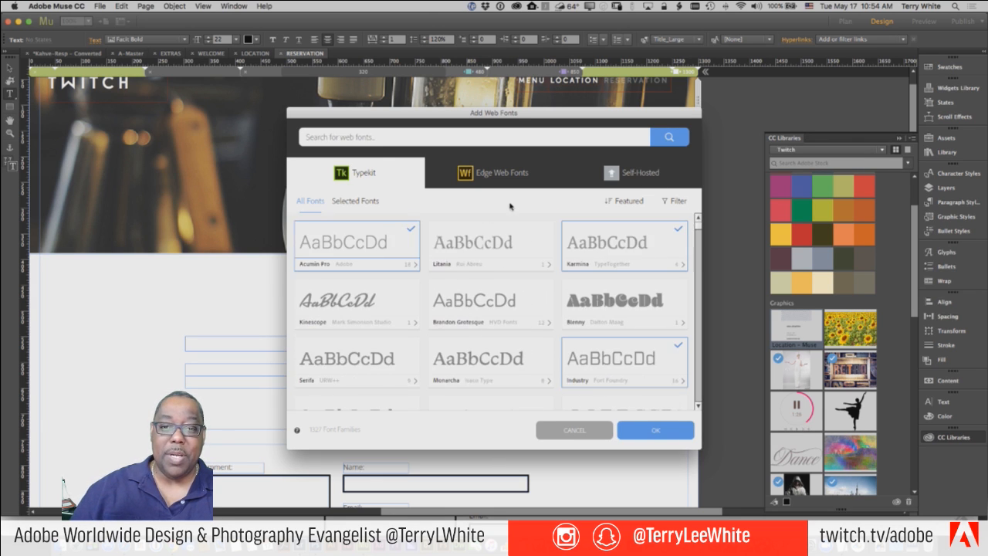
left_click(506, 174)
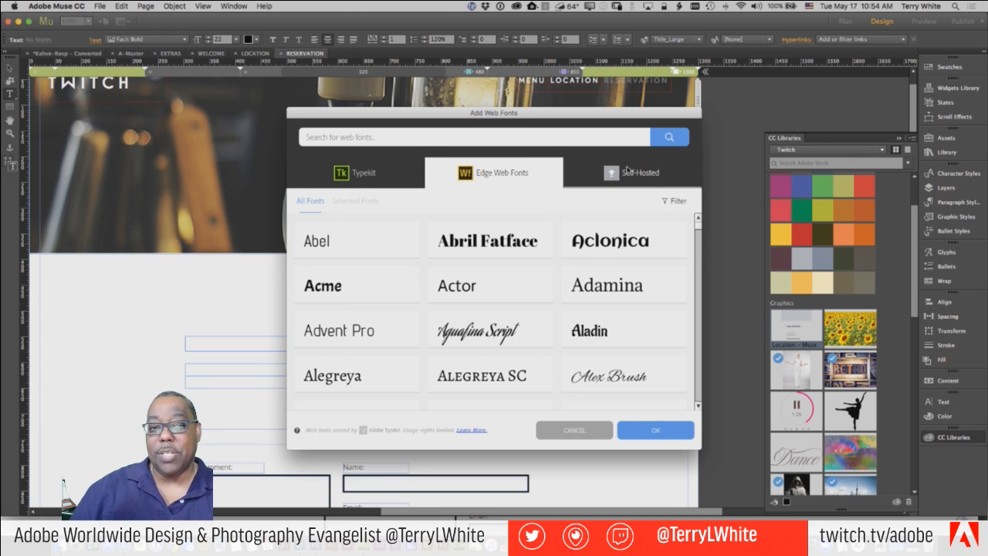
- Switch the Add Web Fonts dialog to its Self-Hosted section for local font files
left_click(627, 172)
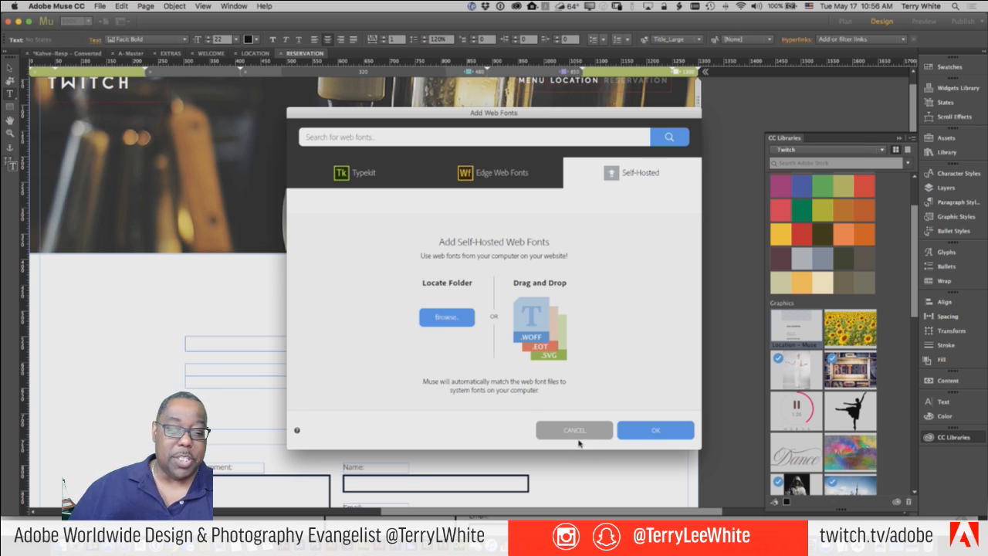
- Close Add Web Fonts without adding fonts and place the CC Library white-dress photo at the page's left
left_click(574, 430)
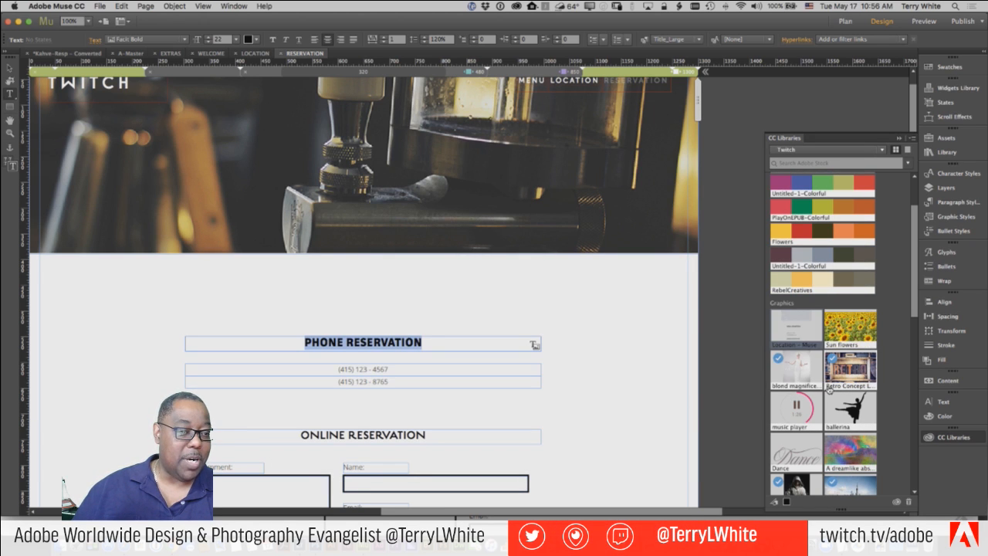
scroll(827, 371, "down", 3)
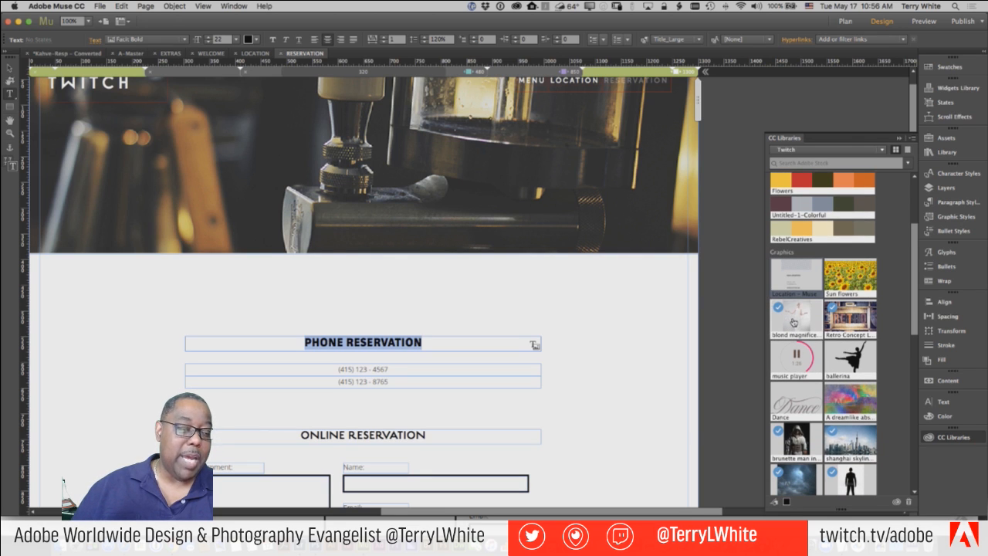
left_click_drag(795, 320, 46, 309)
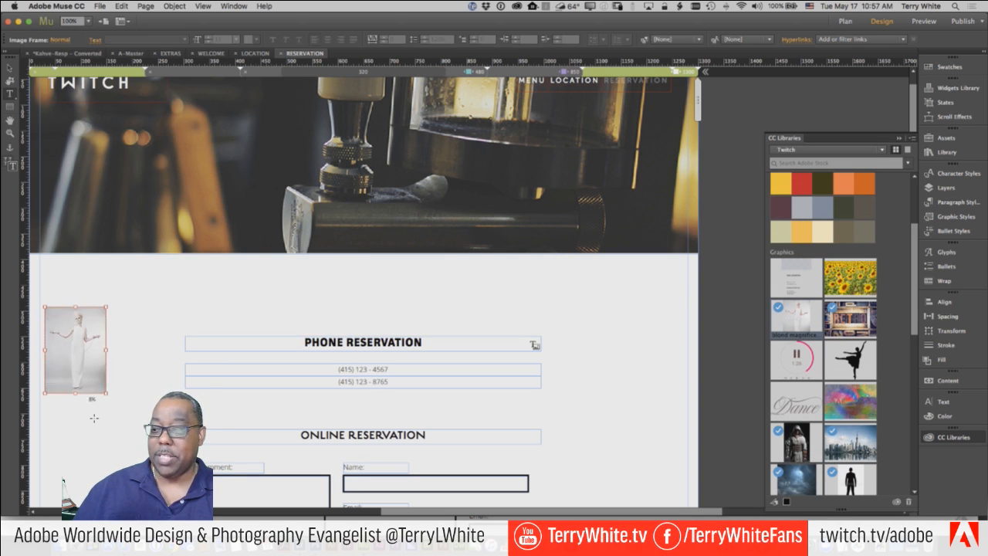
scroll(124, 463, "down", 2)
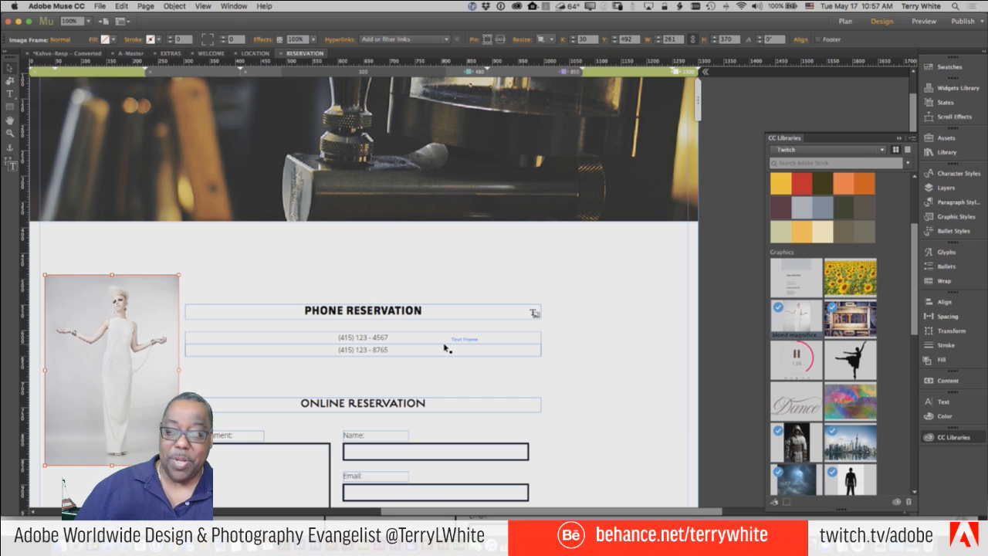
left_click(99, 6)
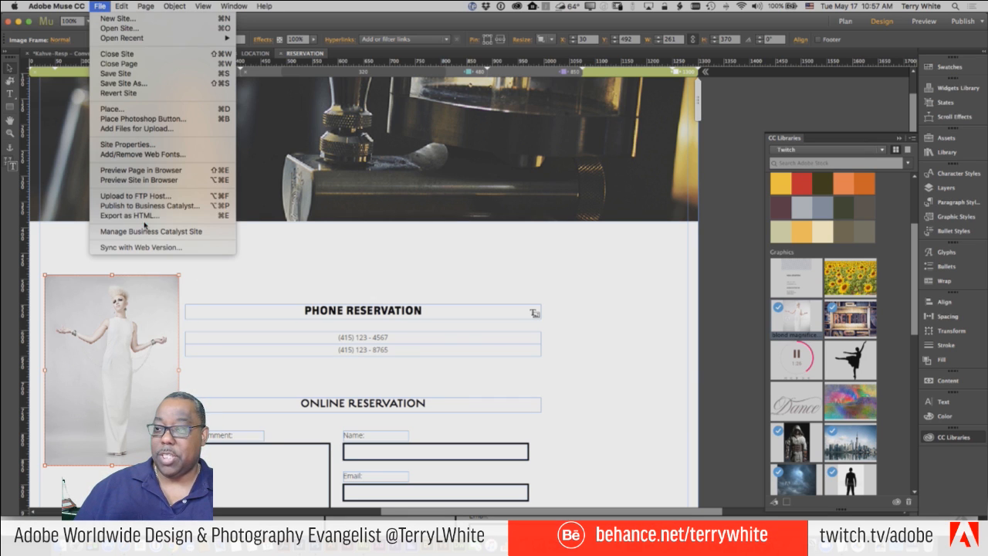
left_click(128, 144)
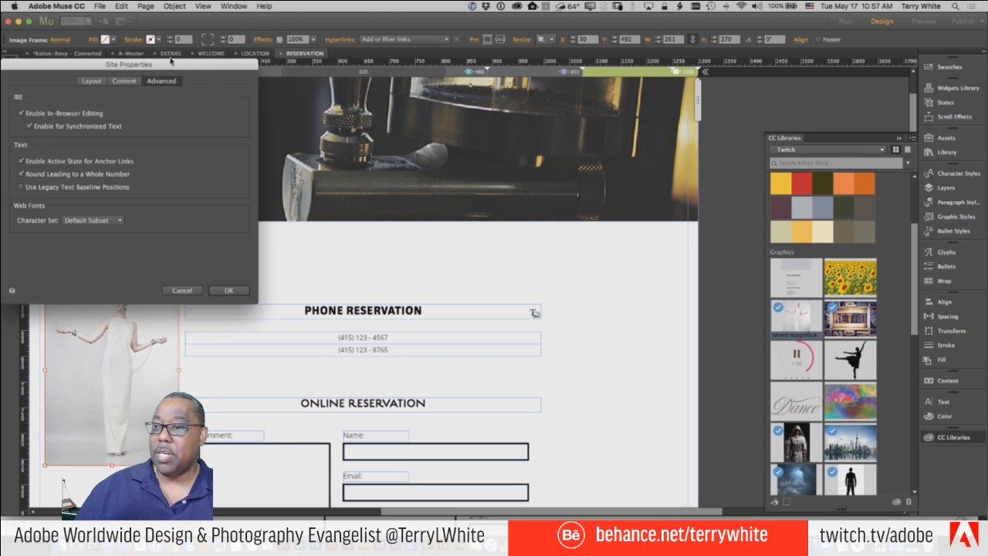
left_click_drag(170, 64, 667, 99)
left_click(587, 118)
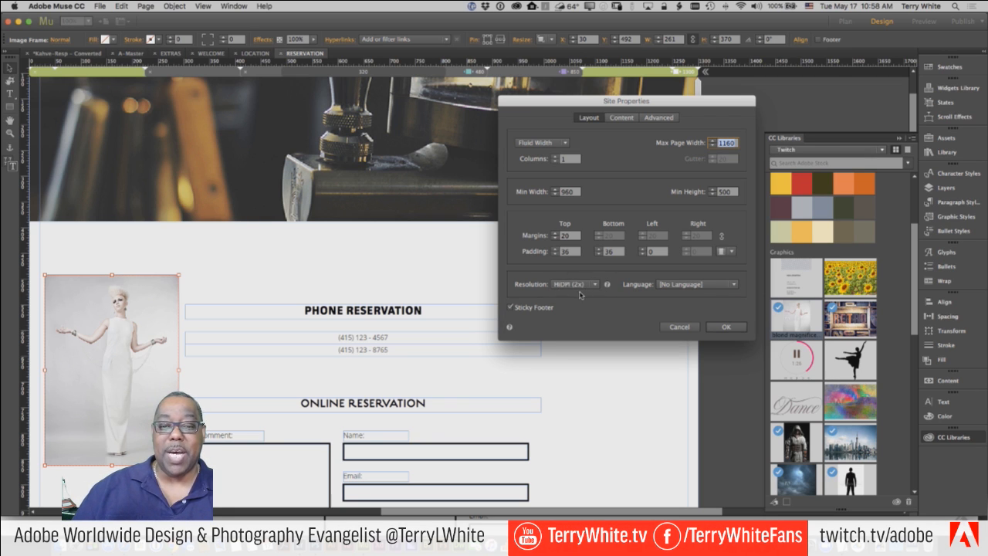
left_click(583, 285)
left_click(577, 305)
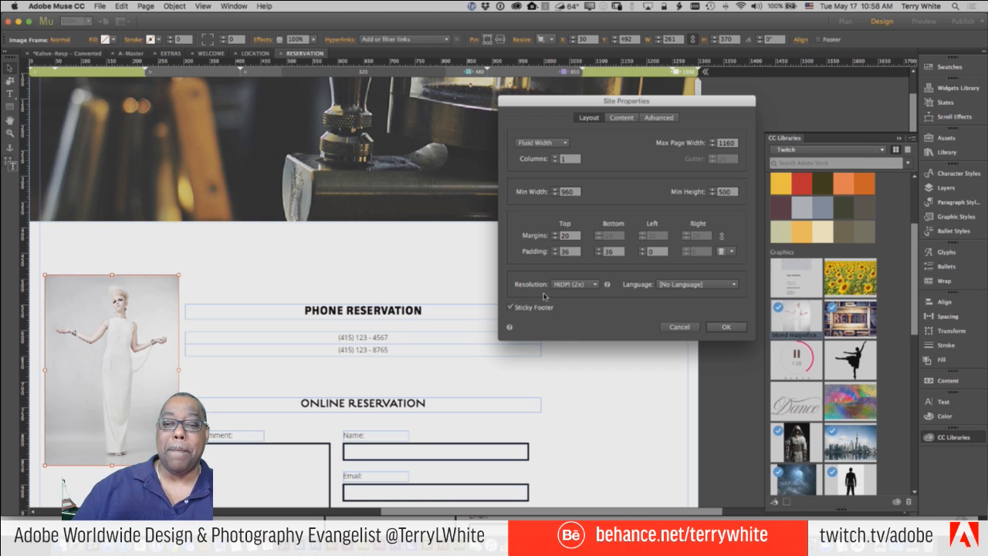
left_click(724, 327)
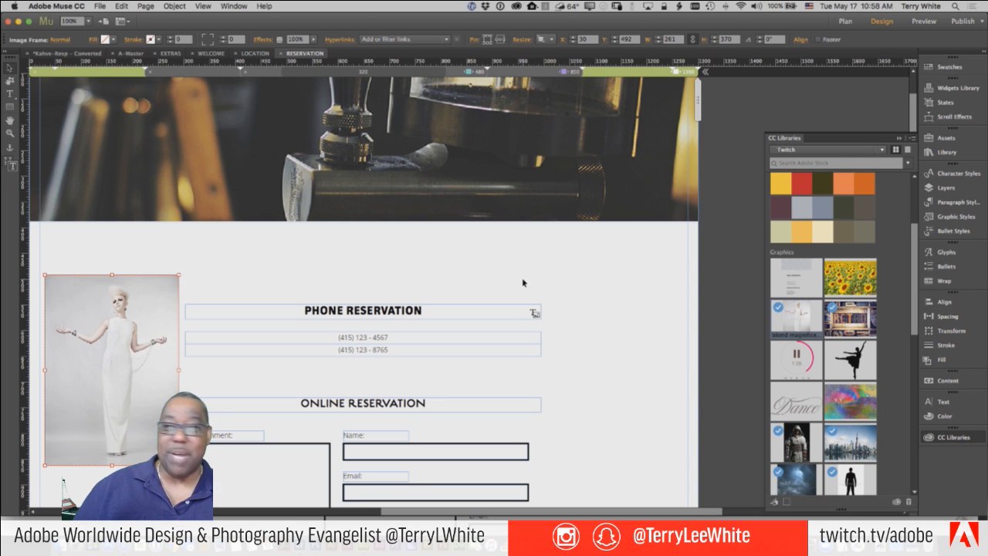
- Move the white-dress photo to the right of the PHONE and ONLINE RESERVATION sections
left_click(99, 6)
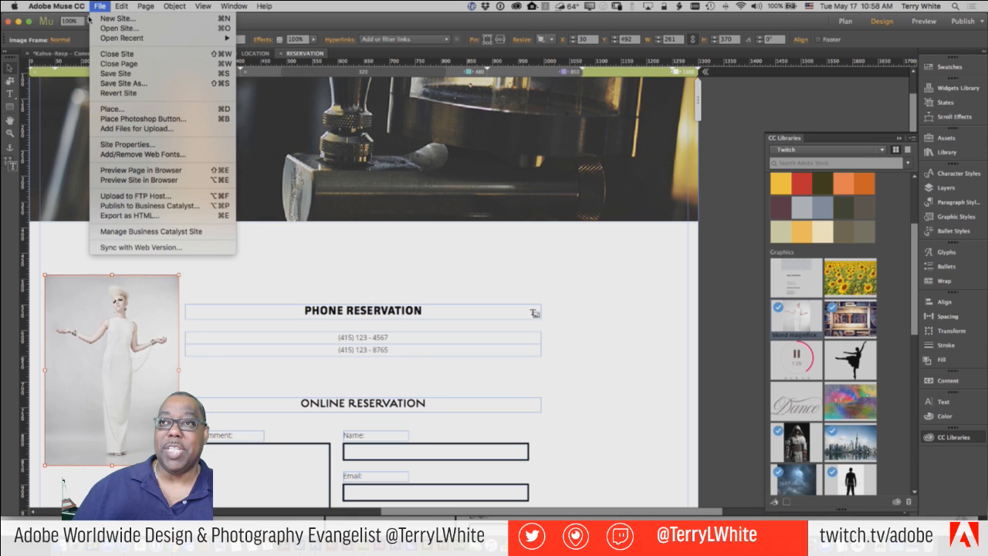
left_click(68, 6)
left_click_drag(121, 368, 630, 398)
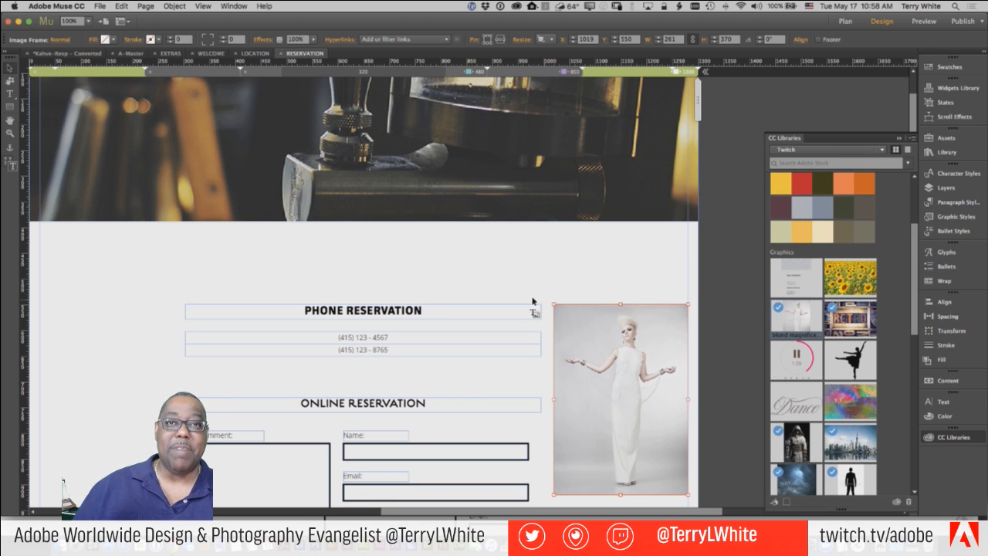
left_click(510, 285)
- Scroll down to the map and NEW LOCATION card, then select its ADOBE SYSTEMS INC address block
scroll(514, 289, "down", 5)
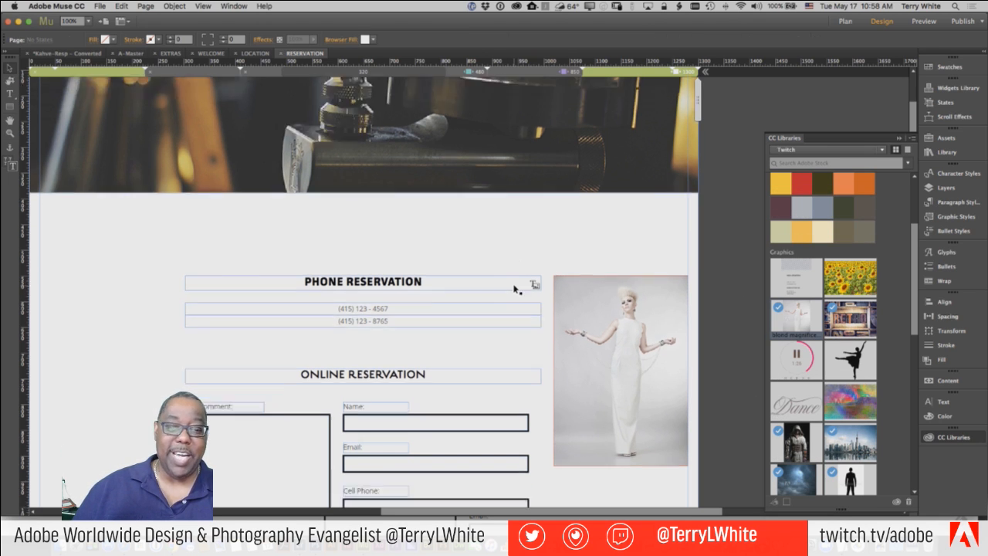
scroll(570, 369, "down", 6)
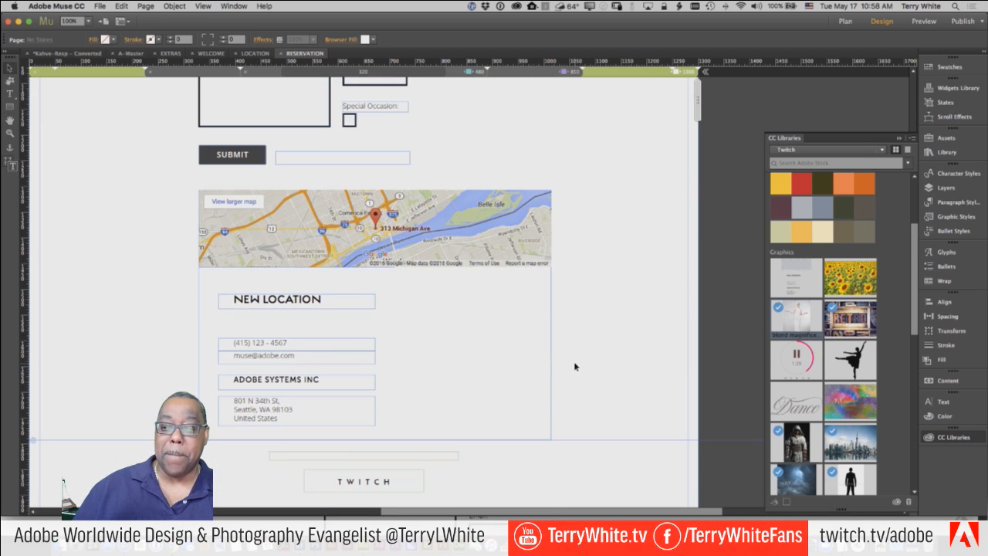
left_click(289, 414)
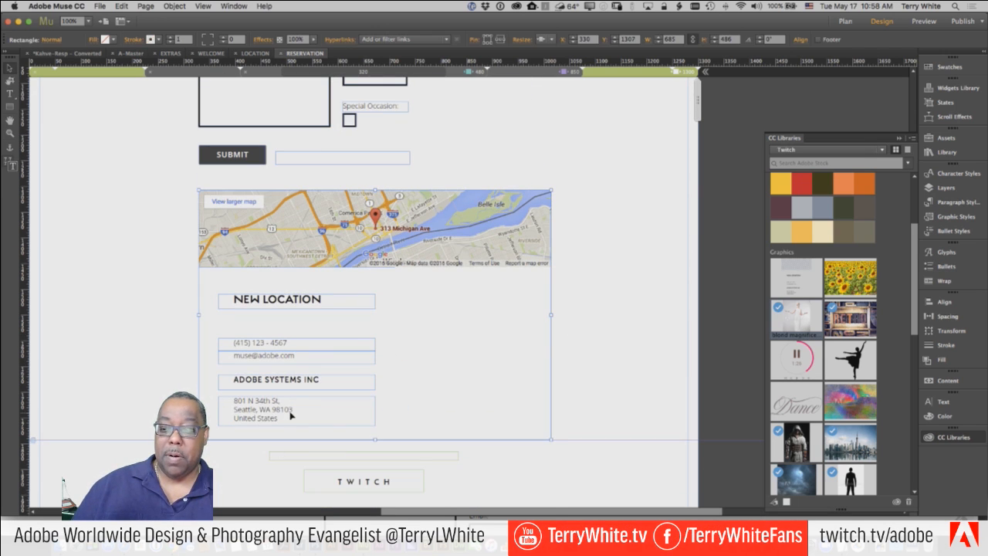
double_click(293, 416)
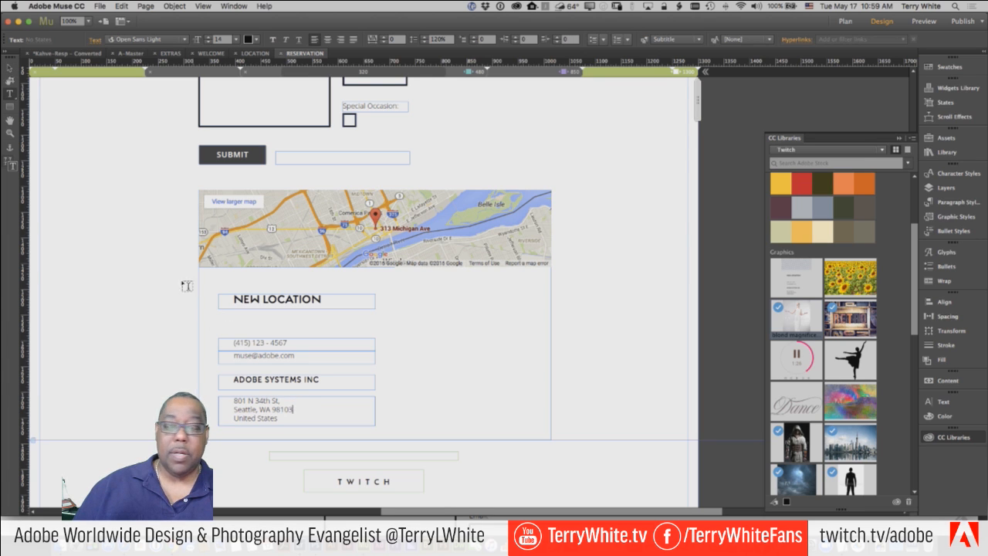
left_click(13, 68)
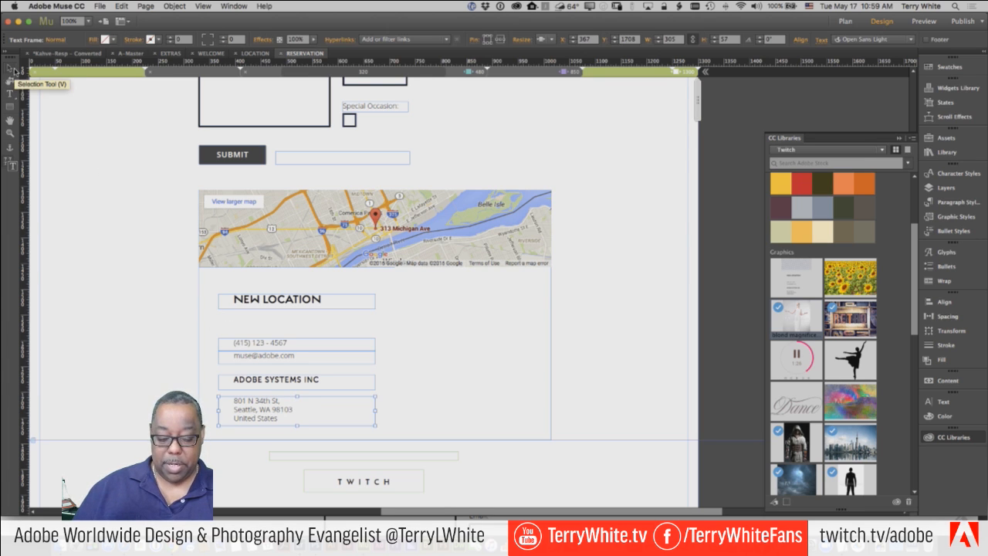